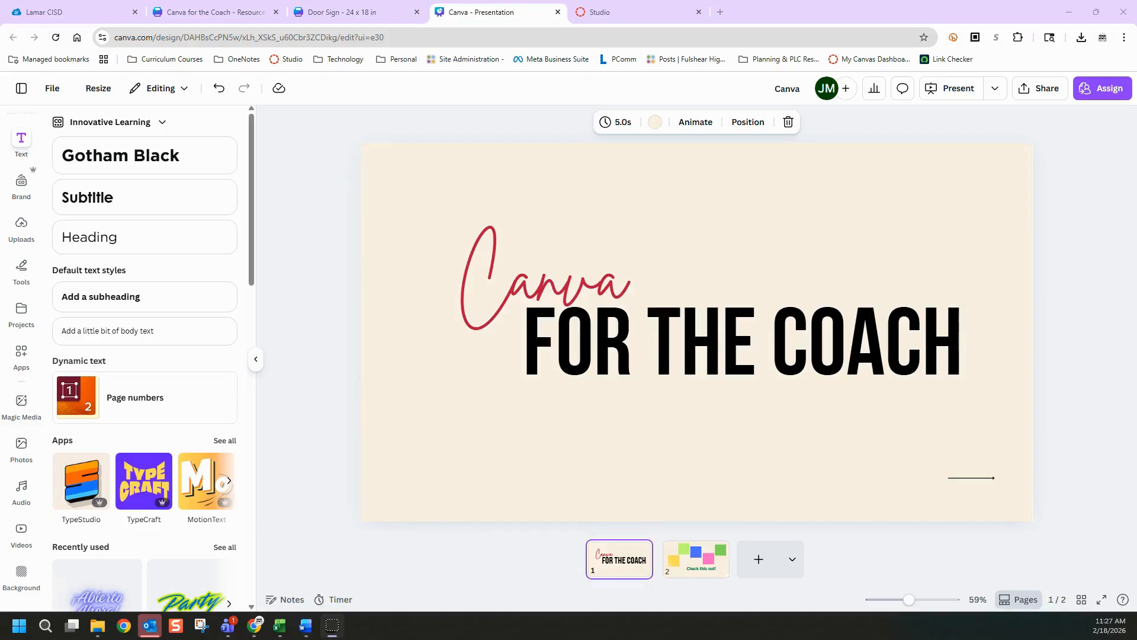
# Show the full list of apps available for text effects
pyautogui.click(22, 145)
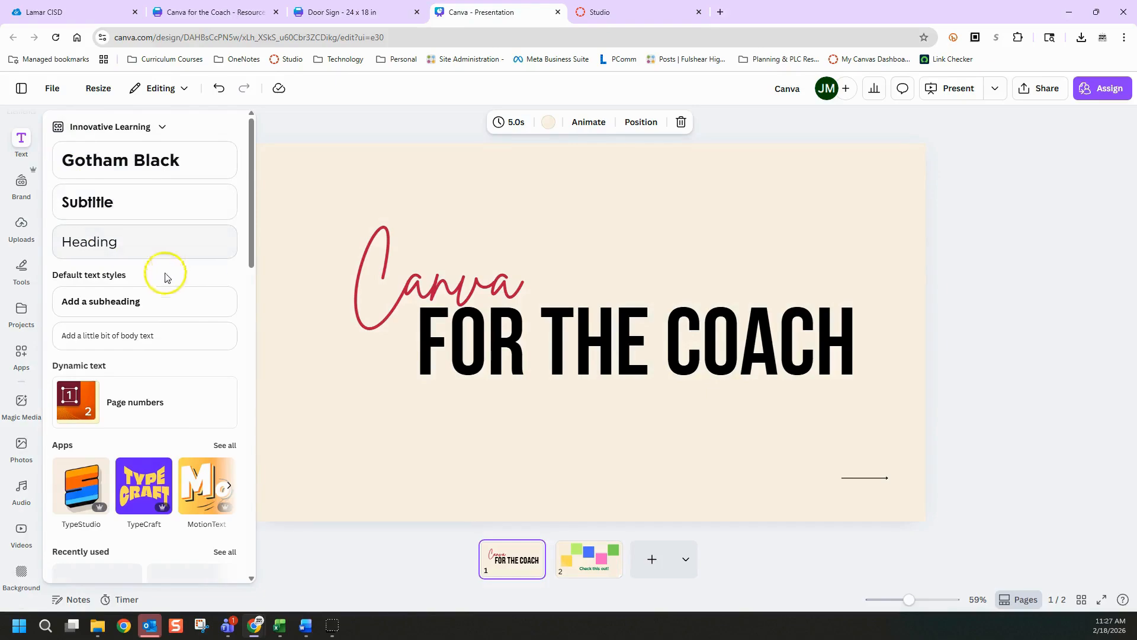
pyautogui.scroll(-1, 186, 483)
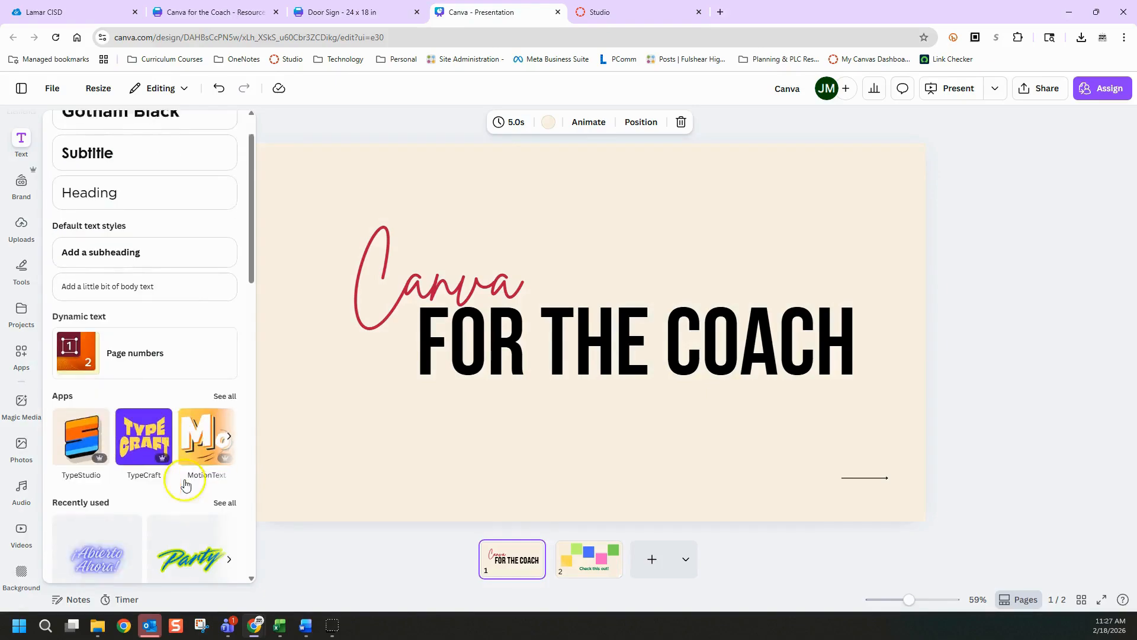
pyautogui.click(224, 386)
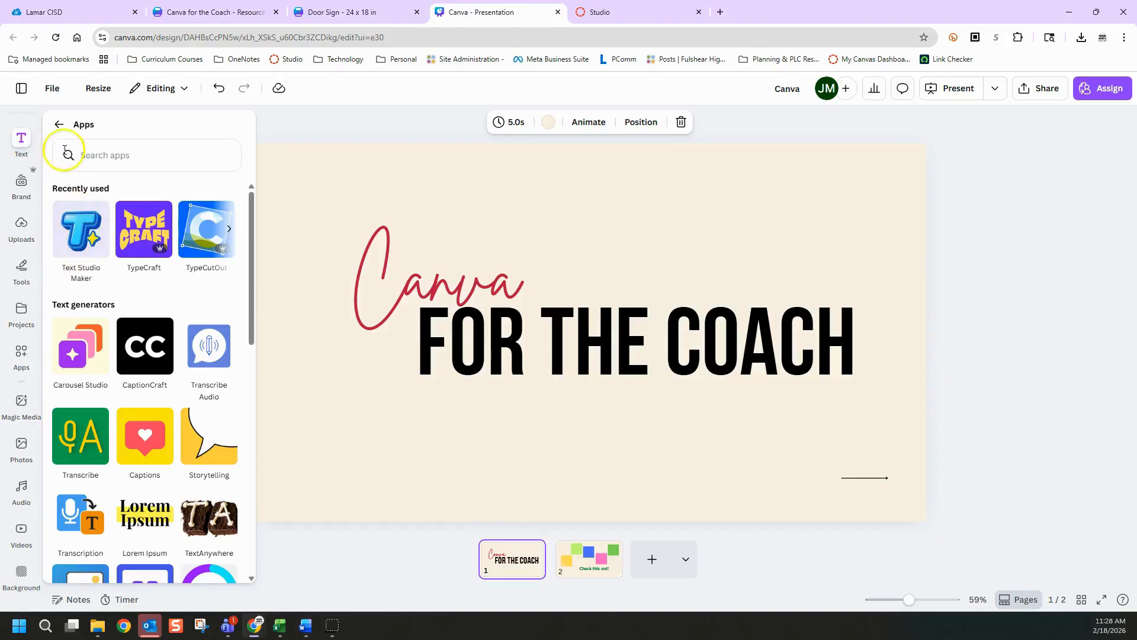
pyautogui.click(20, 147)
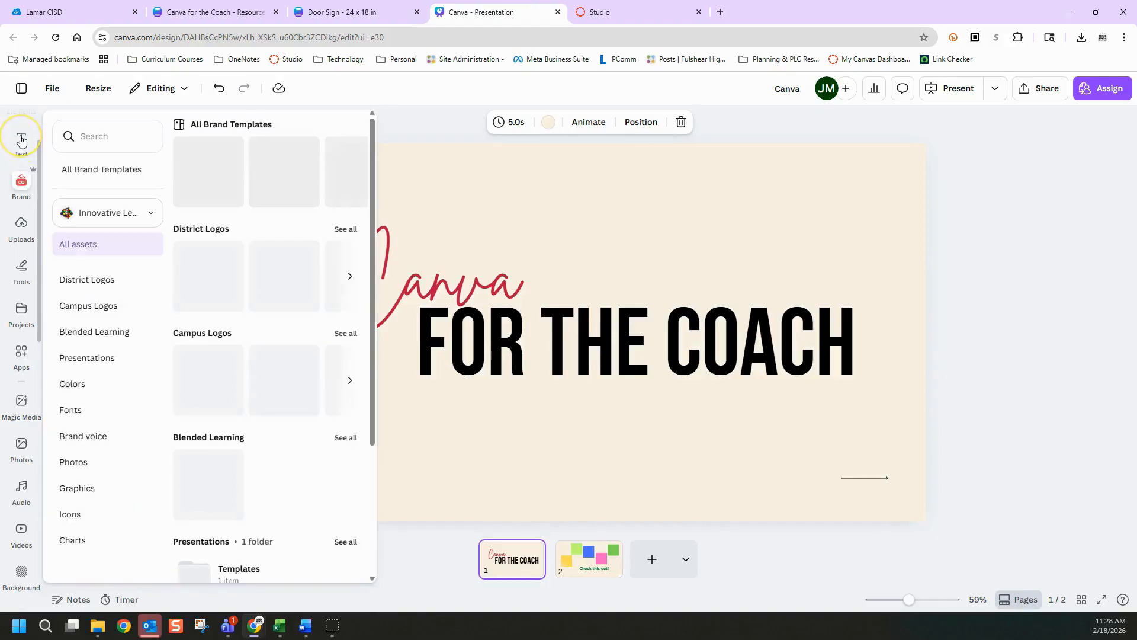
pyautogui.click(29, 148)
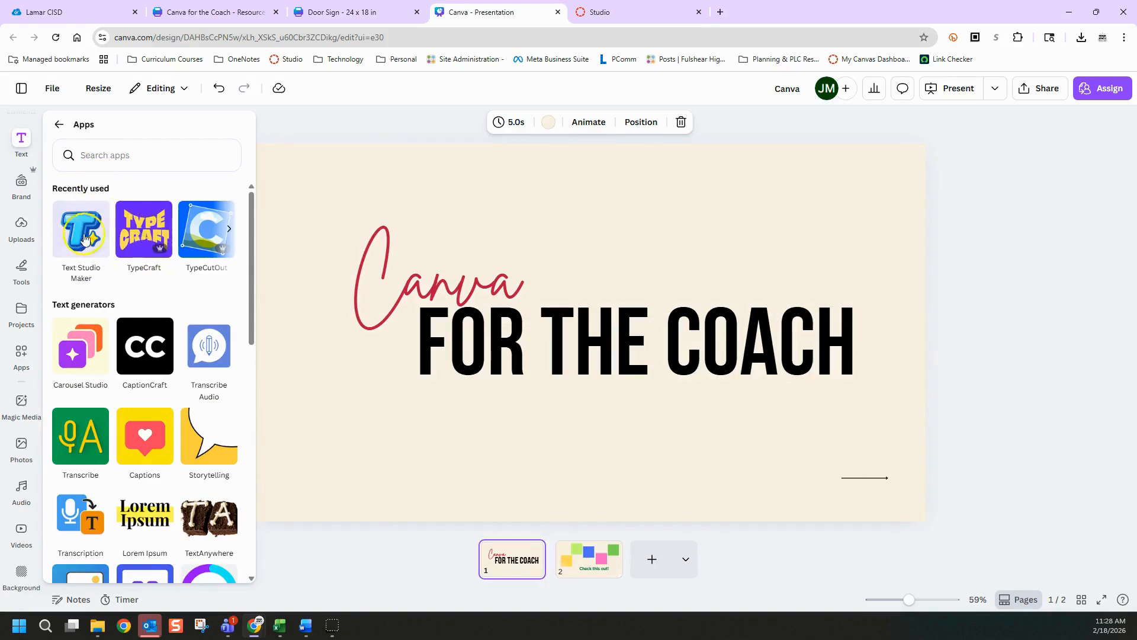
# Look through the recently used text apps and open Text Studio Maker
pyautogui.click(220, 236)
pyautogui.click(226, 232)
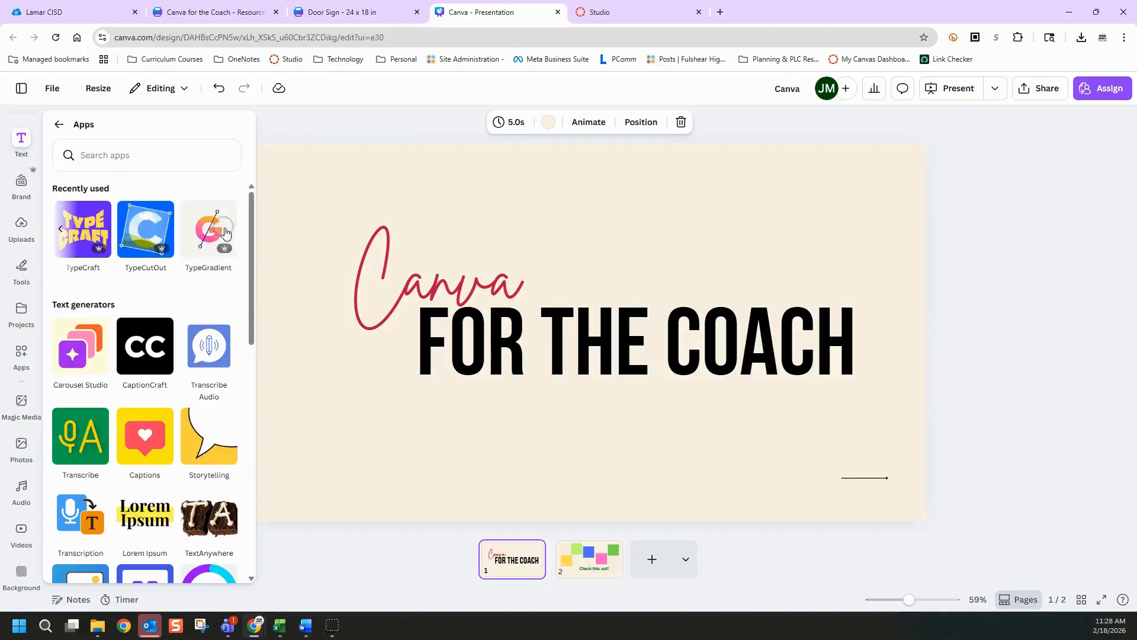
pyautogui.click(60, 229)
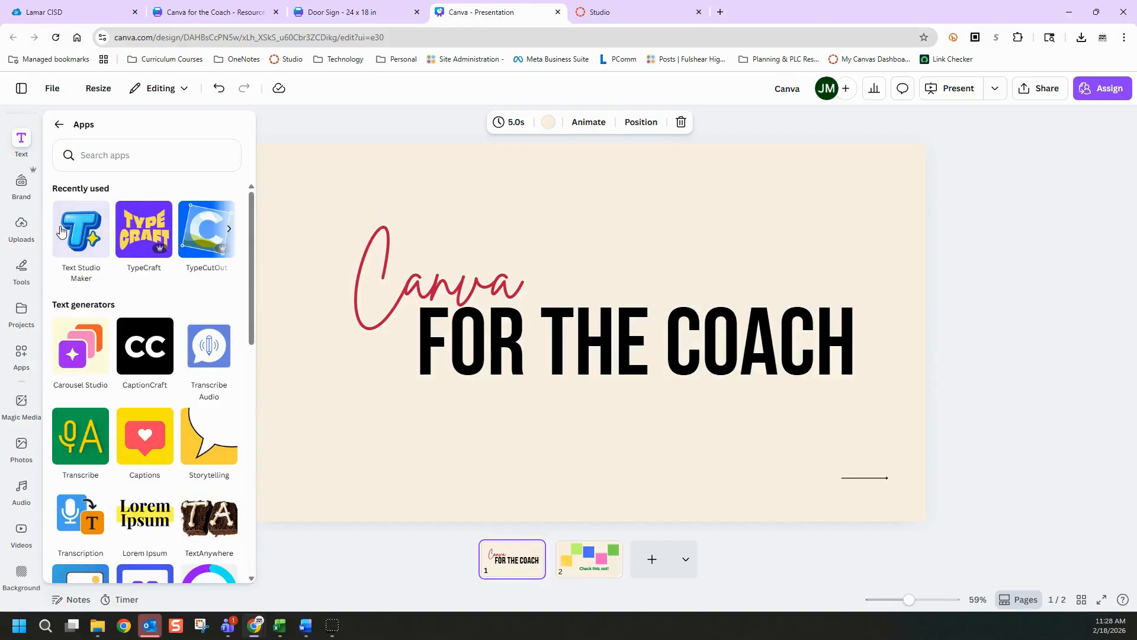
pyautogui.click(90, 239)
pyautogui.click(83, 234)
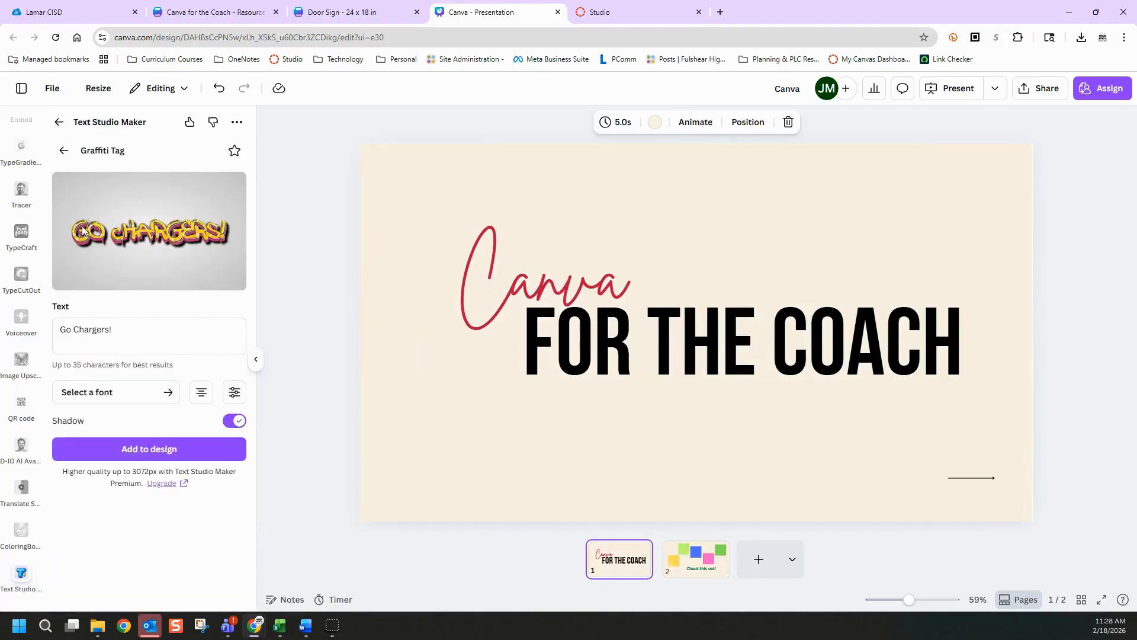
# Examine the trending text effects in Text Studio Maker, including what the premium ones require
pyautogui.click(64, 151)
pyautogui.scroll(-5, 145, 331)
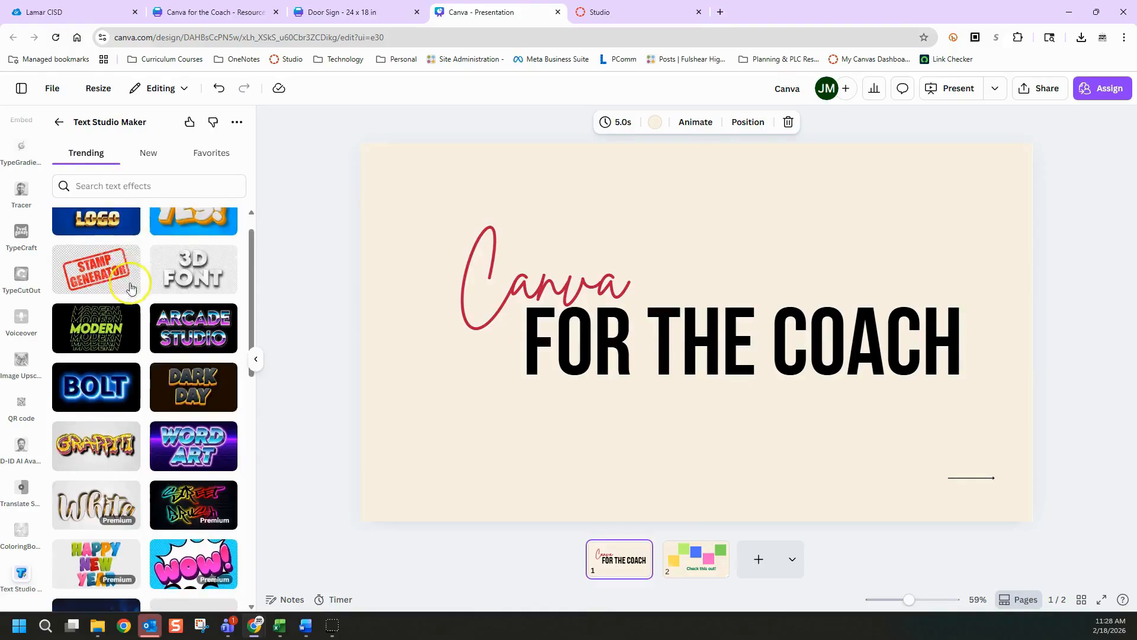
pyautogui.scroll(-4, 145, 332)
pyautogui.scroll(1, 165, 328)
pyautogui.click(199, 284)
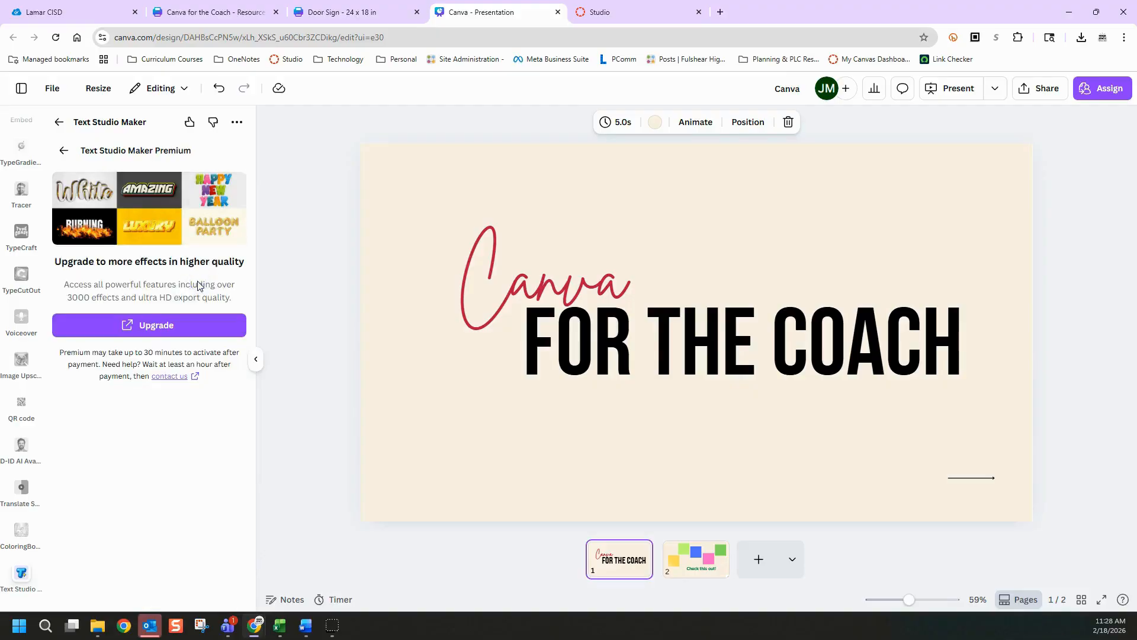
pyautogui.click(64, 151)
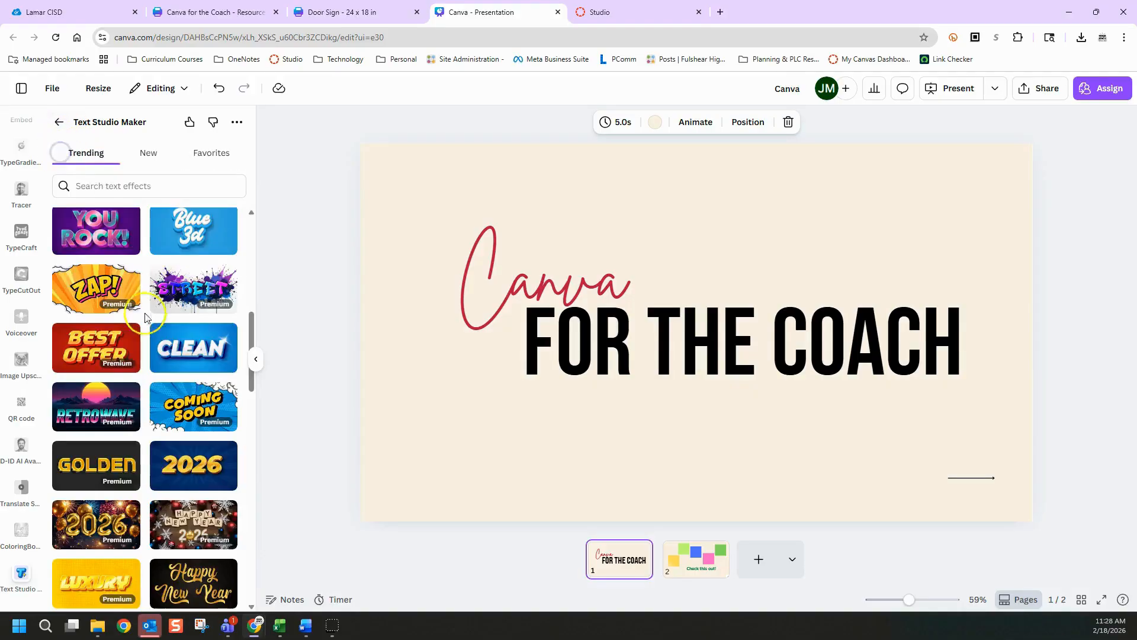
pyautogui.scroll(2, 147, 385)
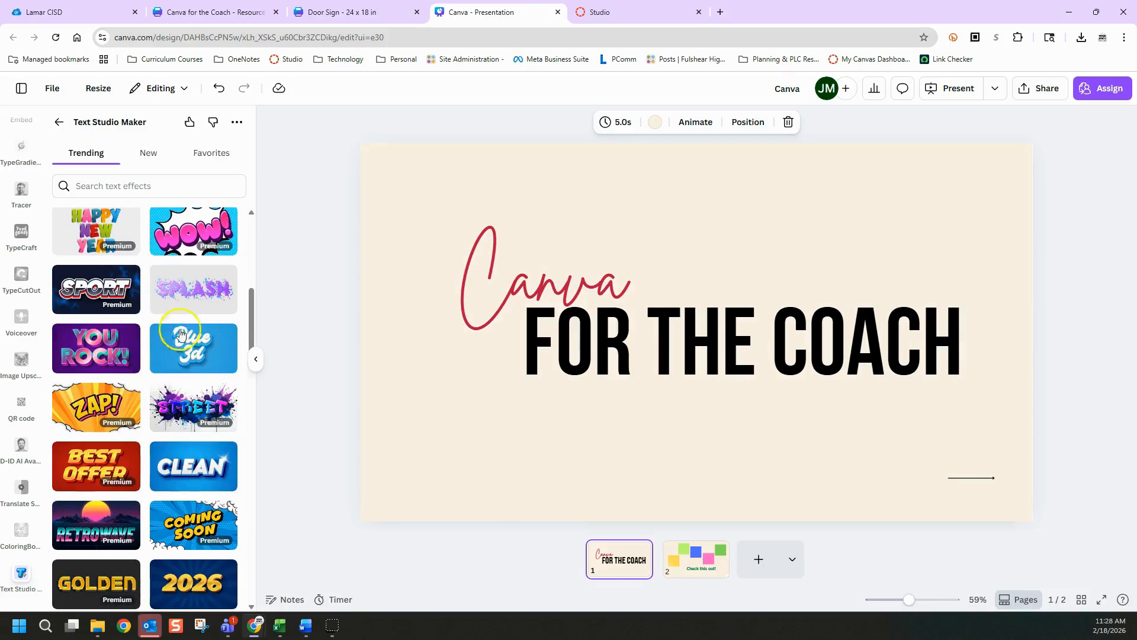
pyautogui.scroll(2, 144, 312)
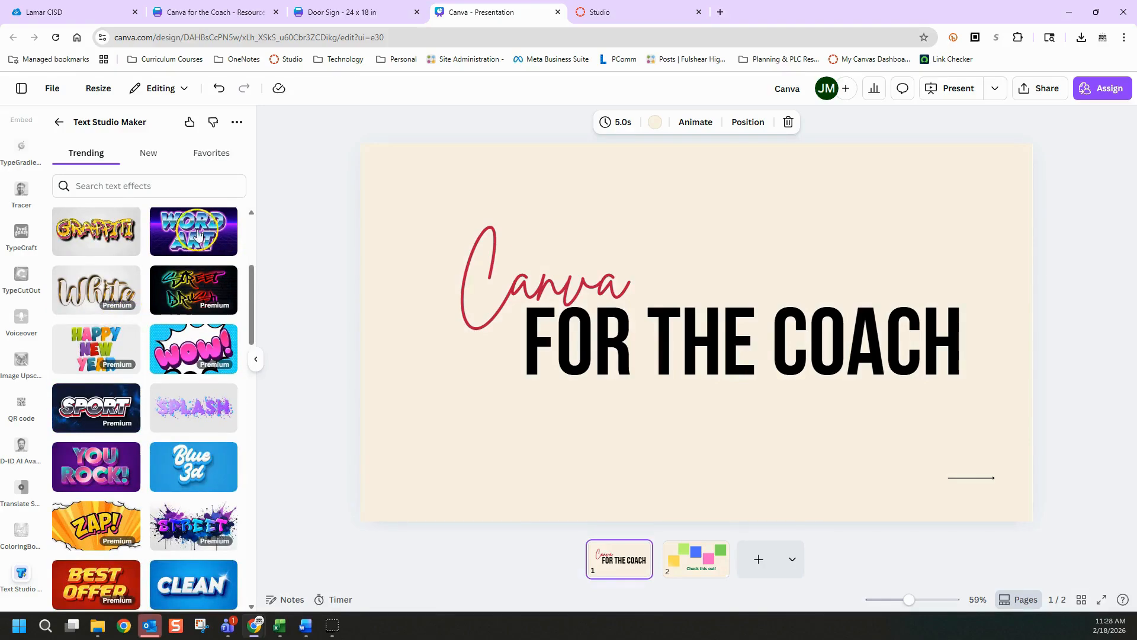
pyautogui.click(93, 288)
pyautogui.click(64, 150)
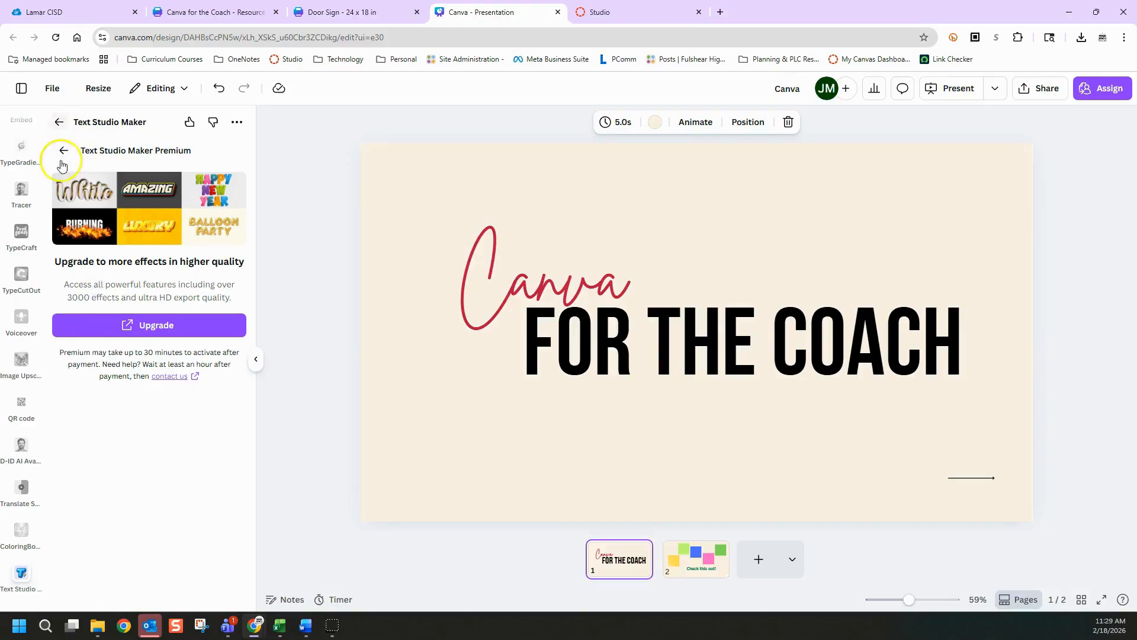
# Choose the Graffiti effect and replace its sample text with "Canva for the Coach!"
pyautogui.click(101, 247)
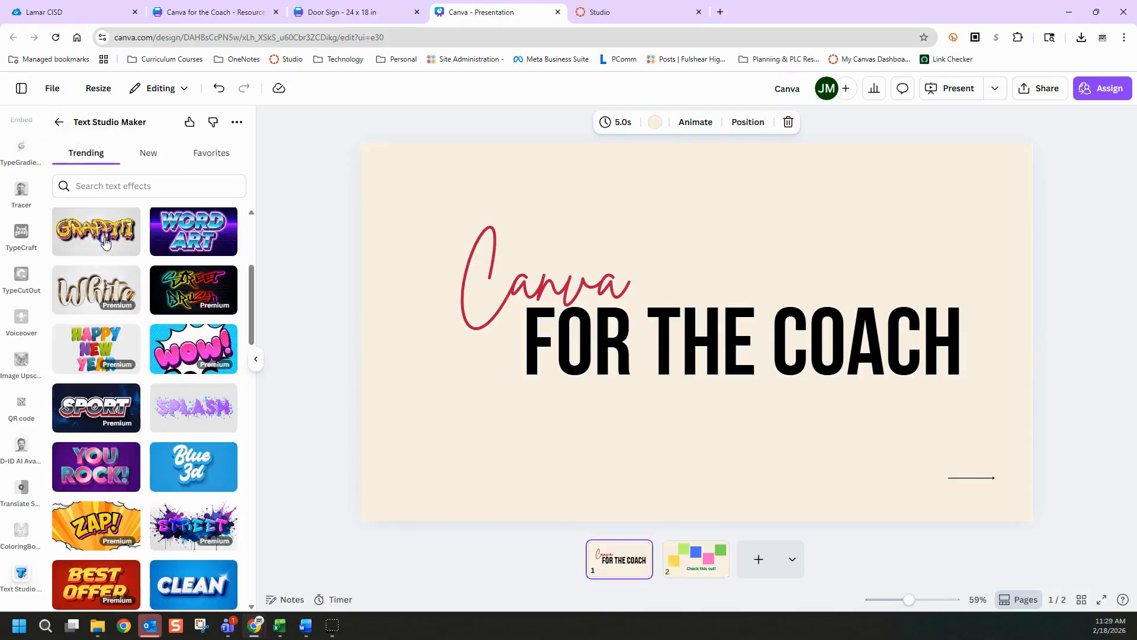
pyautogui.click(106, 331)
pyautogui.moveTo(105, 331); pyautogui.dragTo(51, 331)
pyautogui.press('BackSpace')
pyautogui.write('Canva for the Coach!')
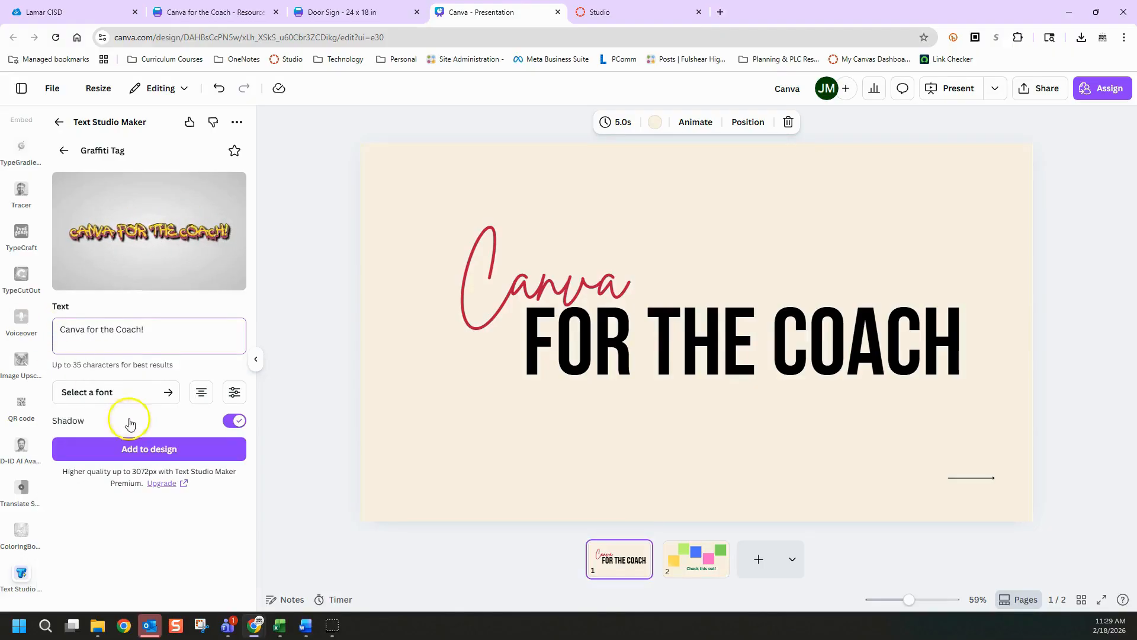
# Set the graffiti text's font to Skinny Barbie Regular and add the graphic to page 1
pyautogui.click(166, 392)
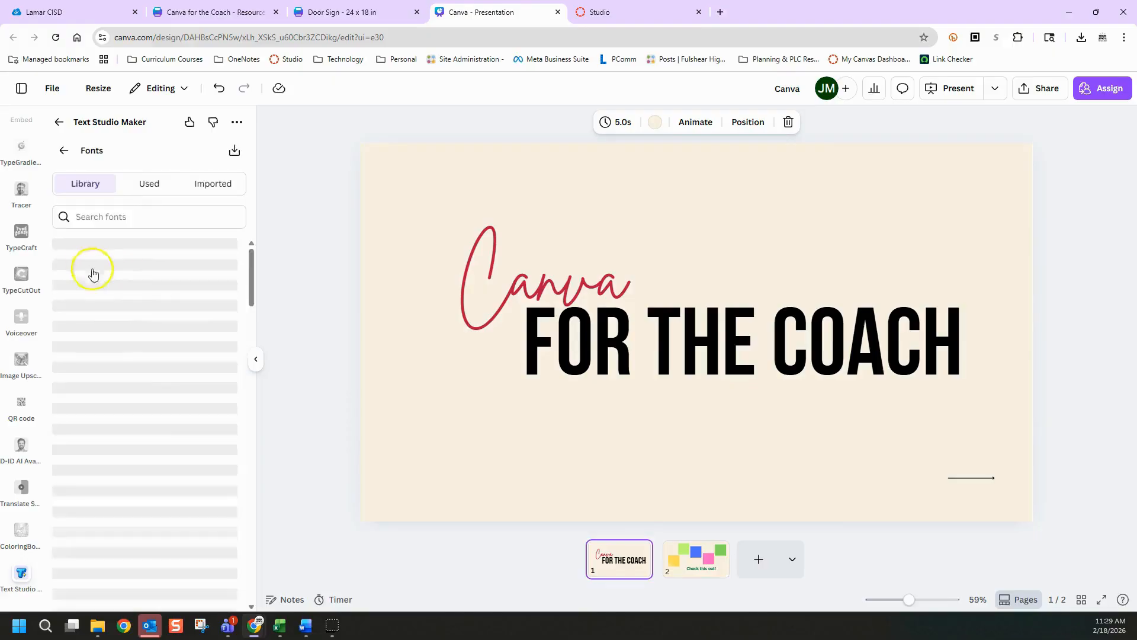
pyautogui.click(81, 396)
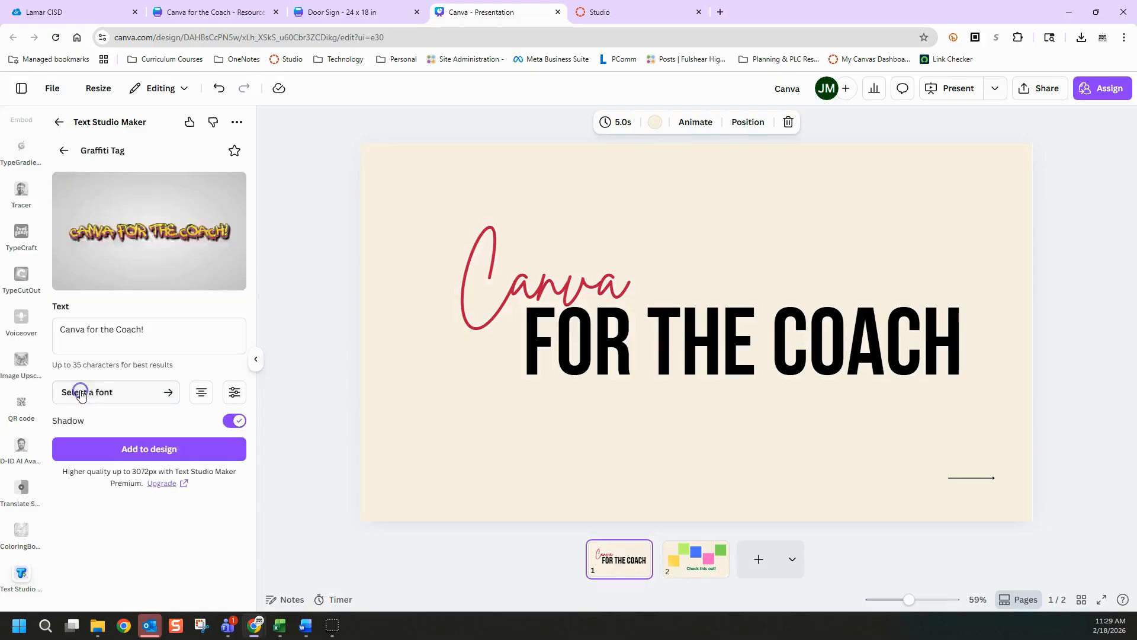
pyautogui.click(165, 448)
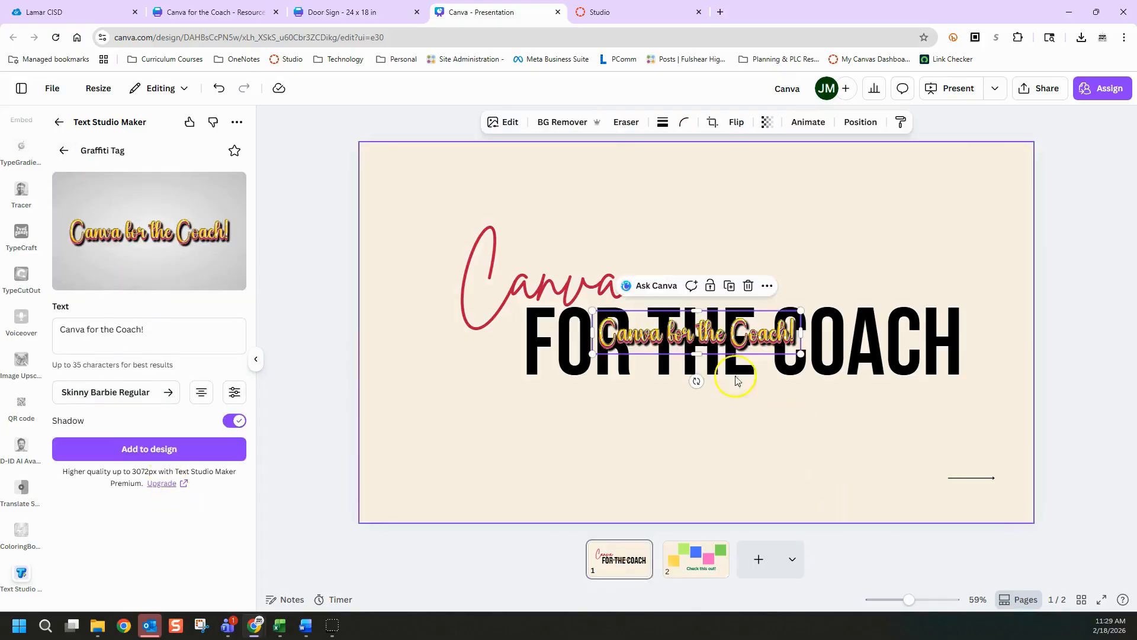
# Enlarge the graffiti text graphic above the existing title on page 1, and delete it after viewing
pyautogui.moveTo(656, 333); pyautogui.dragTo(656, 202)
pyautogui.moveTo(737, 219); pyautogui.dragTo(982, 265)
pyautogui.moveTo(858, 235)
pyautogui.mouseDown()
pyautogui.moveTo(796, 232)
pyautogui.moveTo(851, 224)
pyautogui.mouseUp()
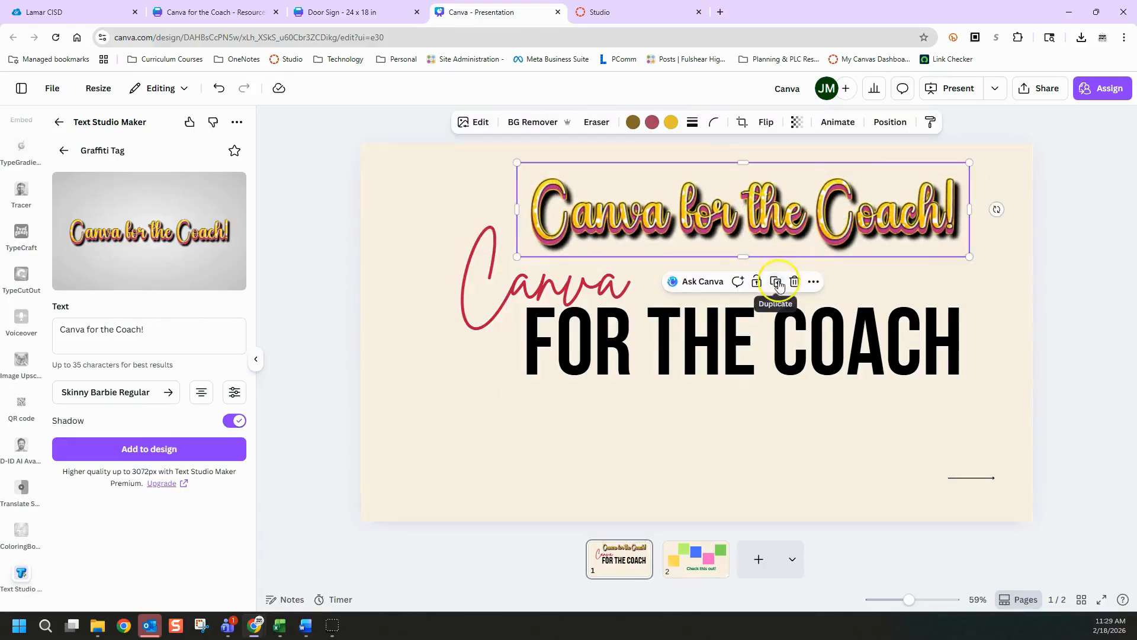
pyautogui.press('Delete')
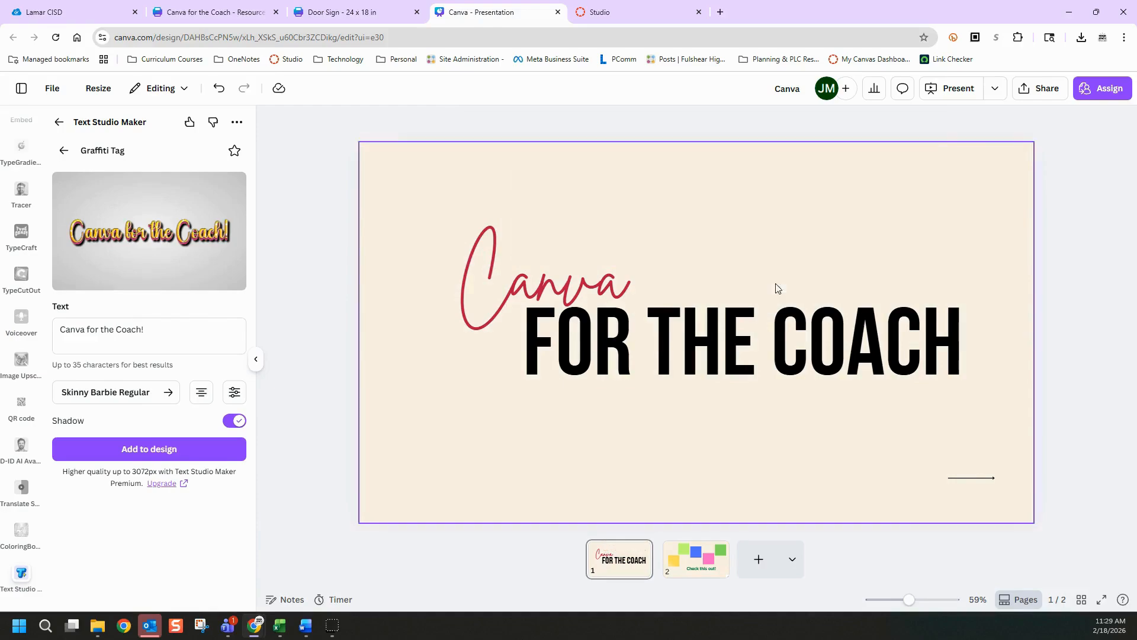
# Go to page 2 and check the yellow square's fill color options
pyautogui.click(697, 560)
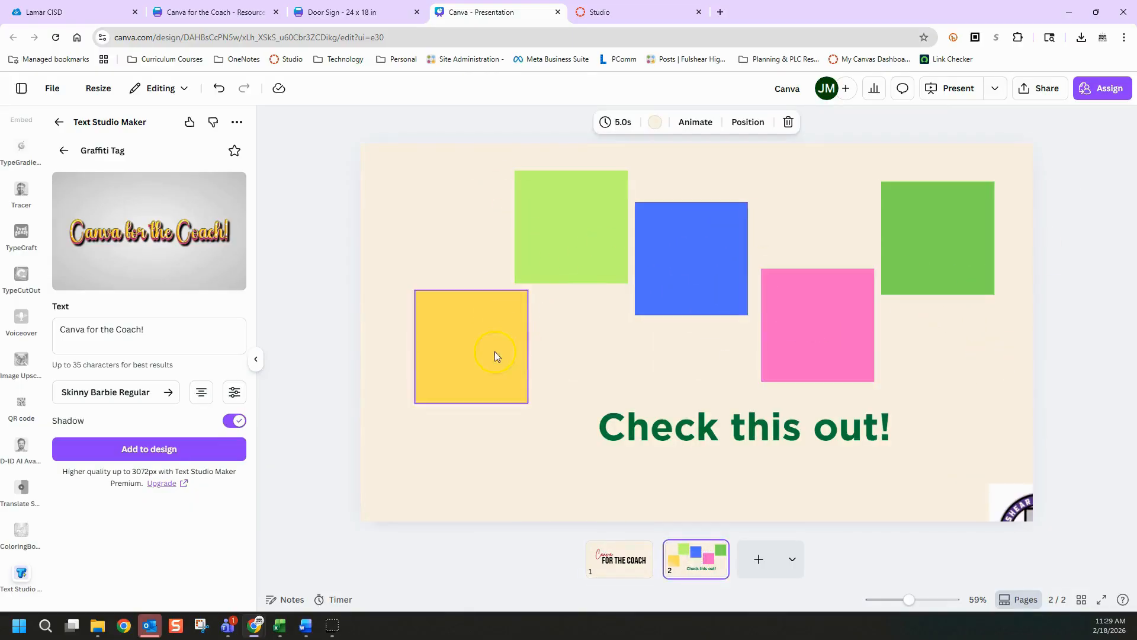
pyautogui.click(503, 329)
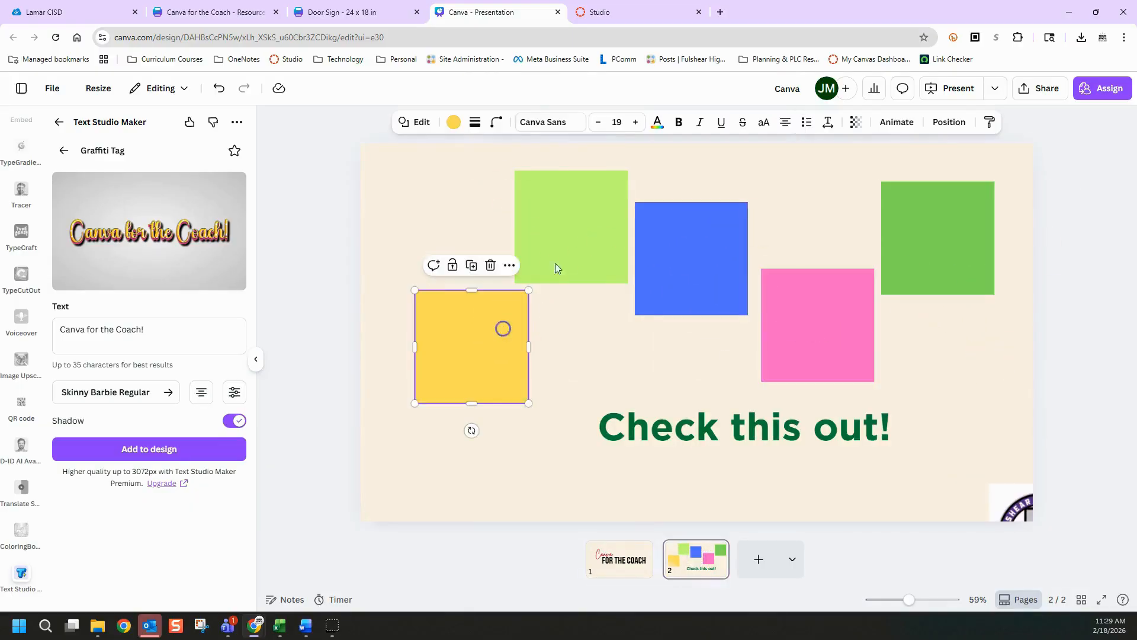
pyautogui.click(454, 123)
pyautogui.click(454, 122)
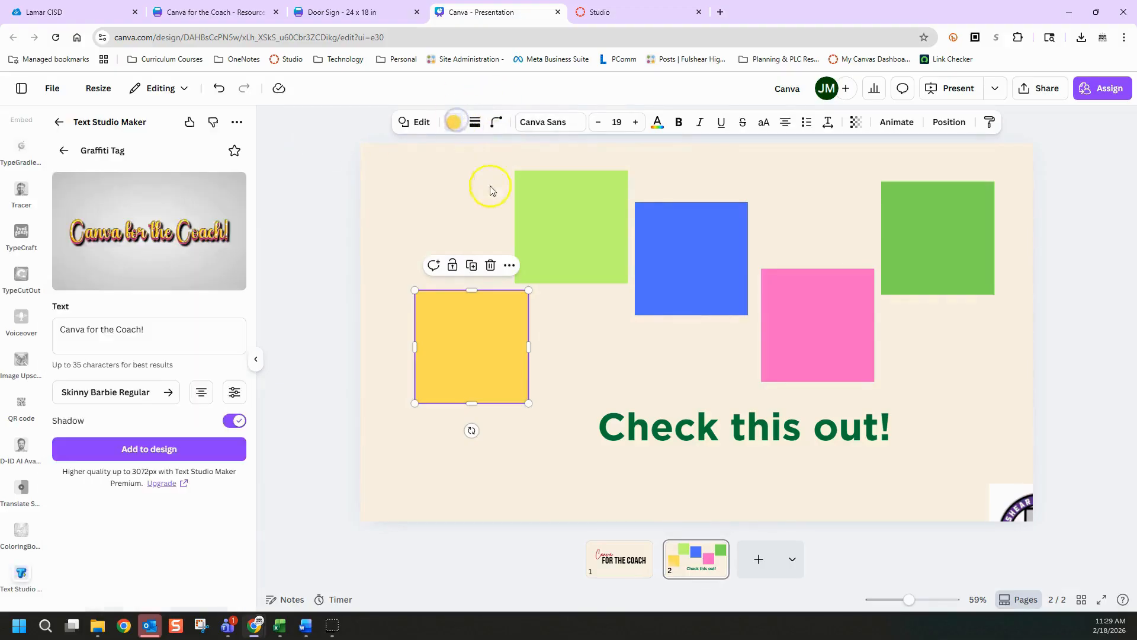
# Bring the Fulshear High School Chargers logo fully onto page 2 and resize it to fit beside the "Check this out!" text
pyautogui.click(1013, 508)
pyautogui.moveTo(1013, 508); pyautogui.dragTo(915, 335)
pyautogui.moveTo(892, 414); pyautogui.dragTo(834, 471)
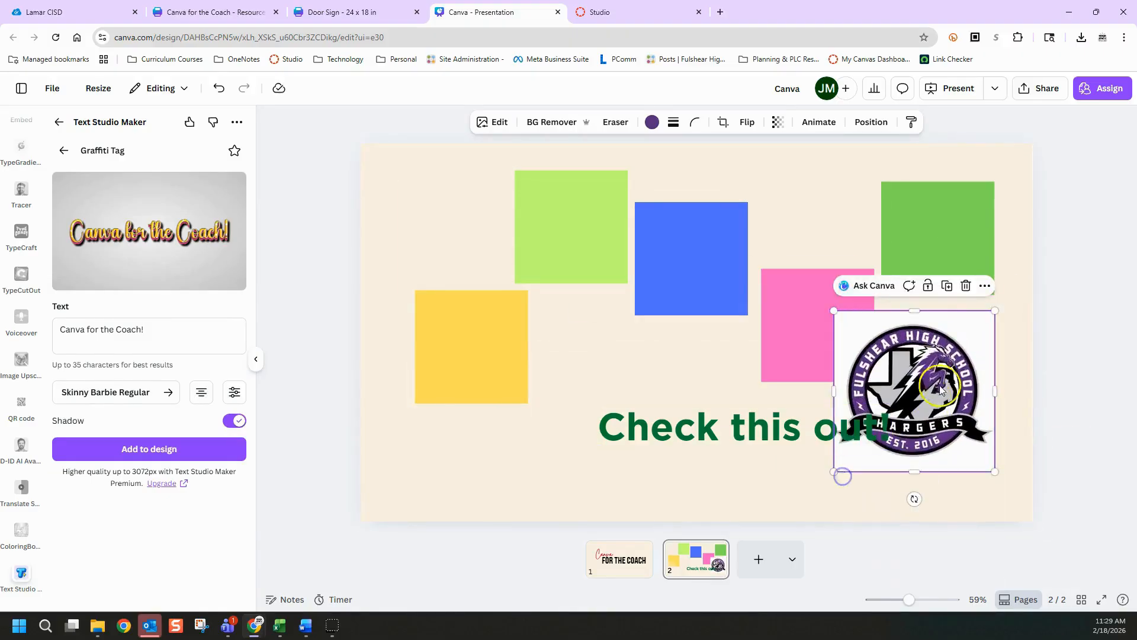
pyautogui.moveTo(960, 365); pyautogui.dragTo(967, 374)
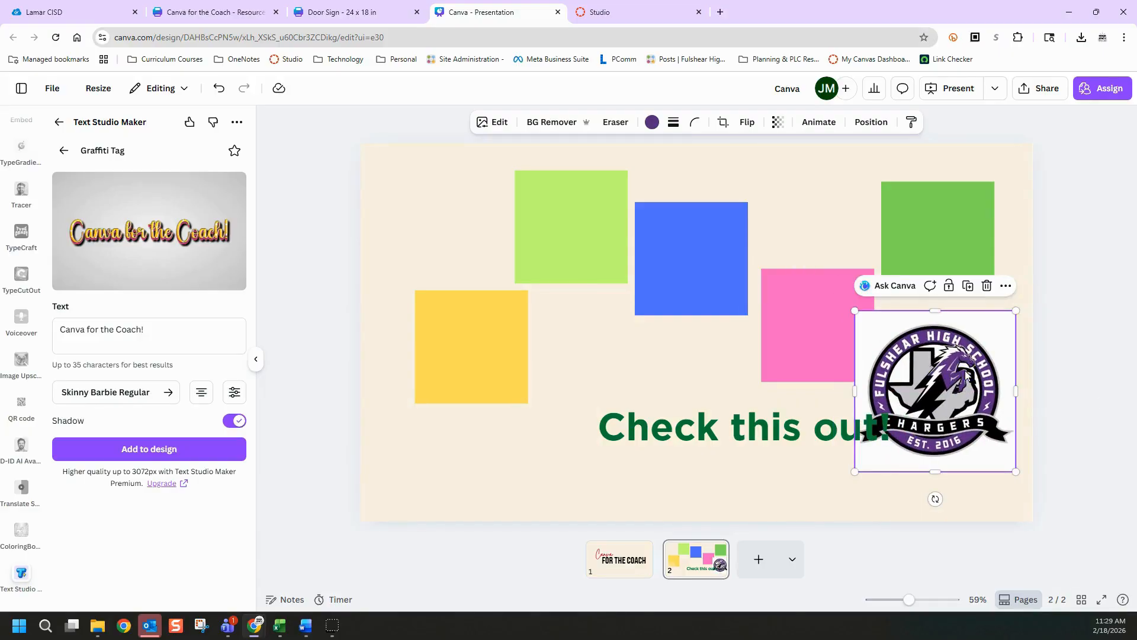
pyautogui.moveTo(855, 472); pyautogui.dragTo(895, 444)
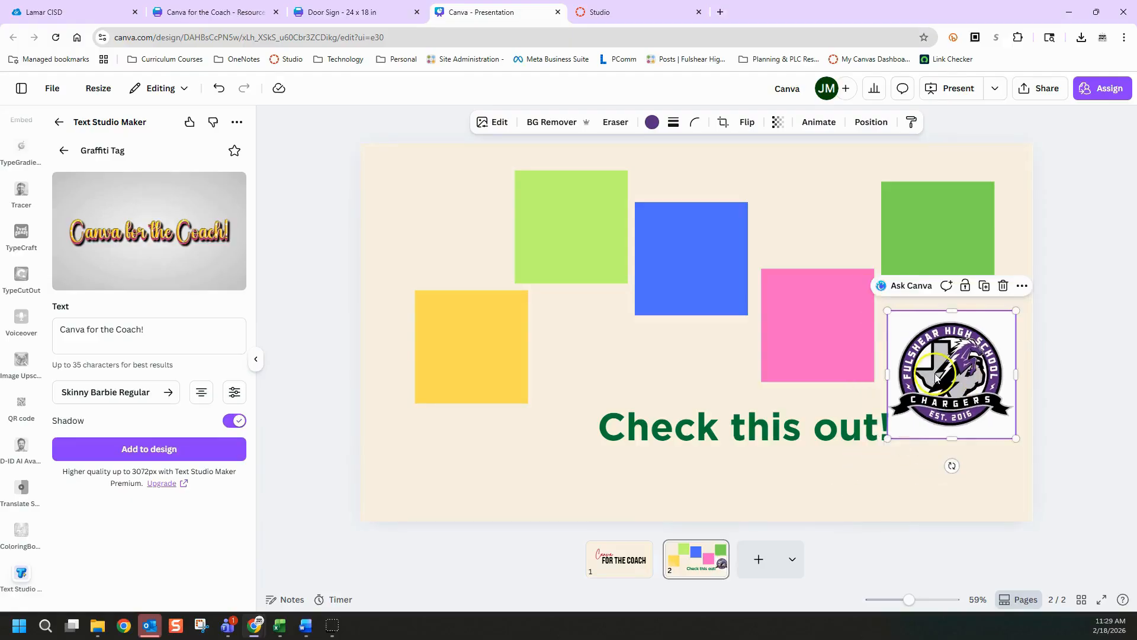
pyautogui.moveTo(946, 360)
pyautogui.mouseDown()
pyautogui.moveTo(957, 384)
pyautogui.moveTo(949, 375)
pyautogui.mouseUp()
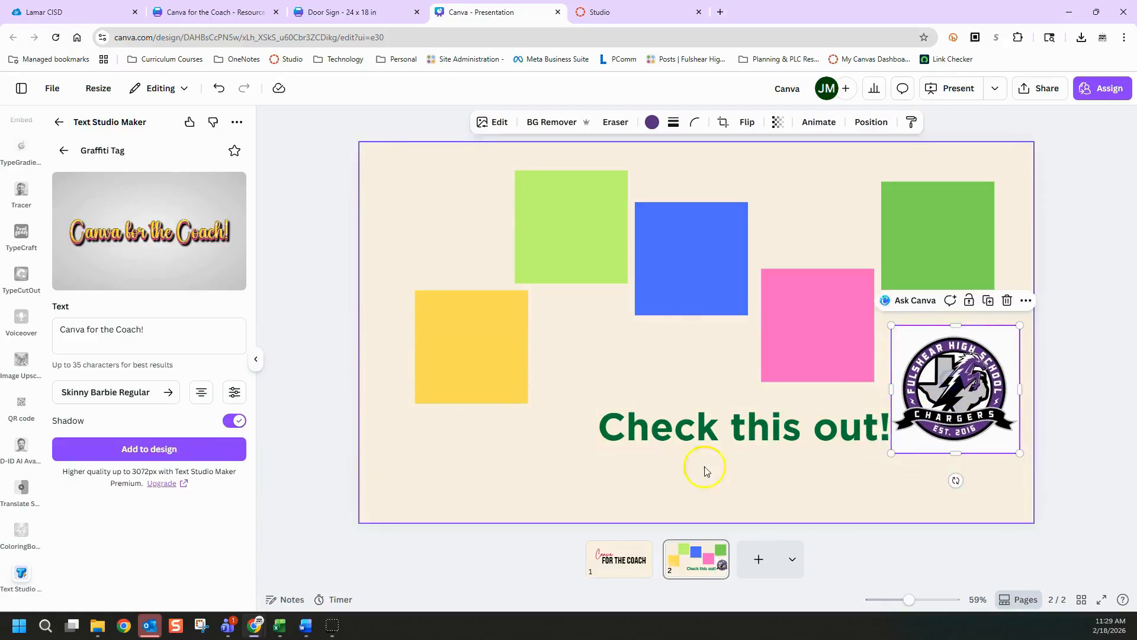
# Apply the Chargers logo's colors to page 2 and reposition the logo in the page's lower-right area
pyautogui.rightClick(945, 400)
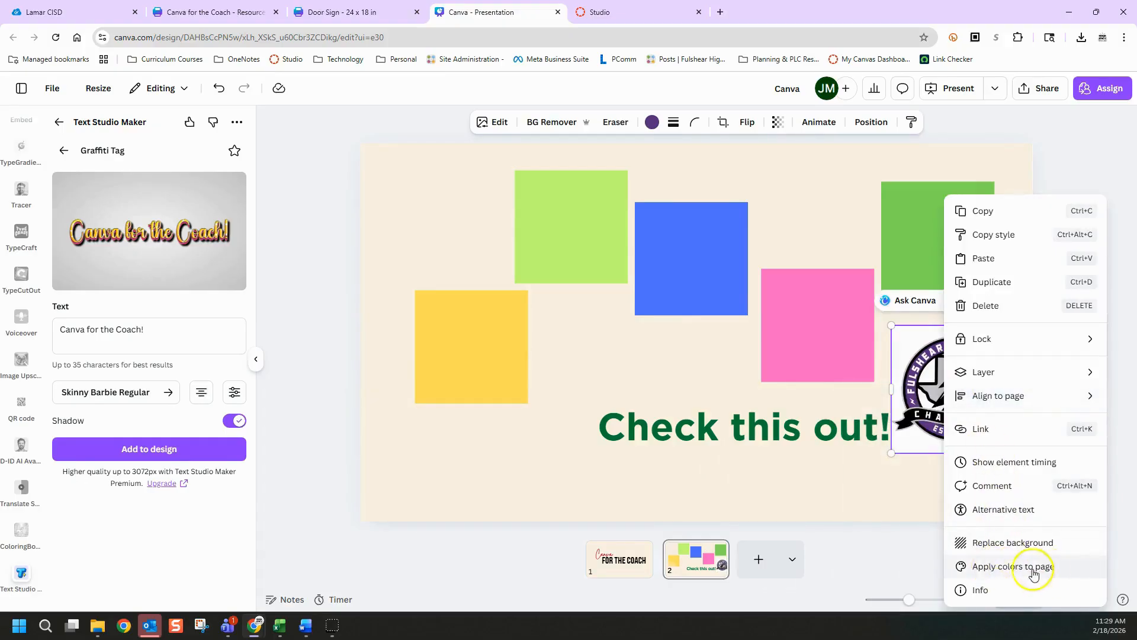
pyautogui.click(1001, 569)
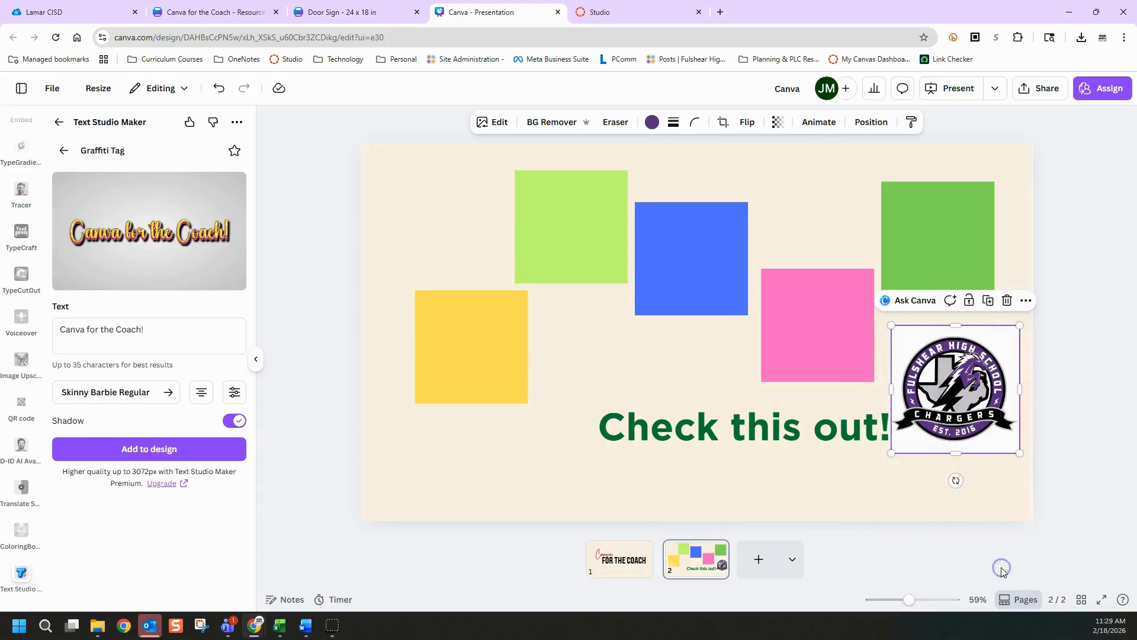
pyautogui.moveTo(959, 428); pyautogui.dragTo(436, 495)
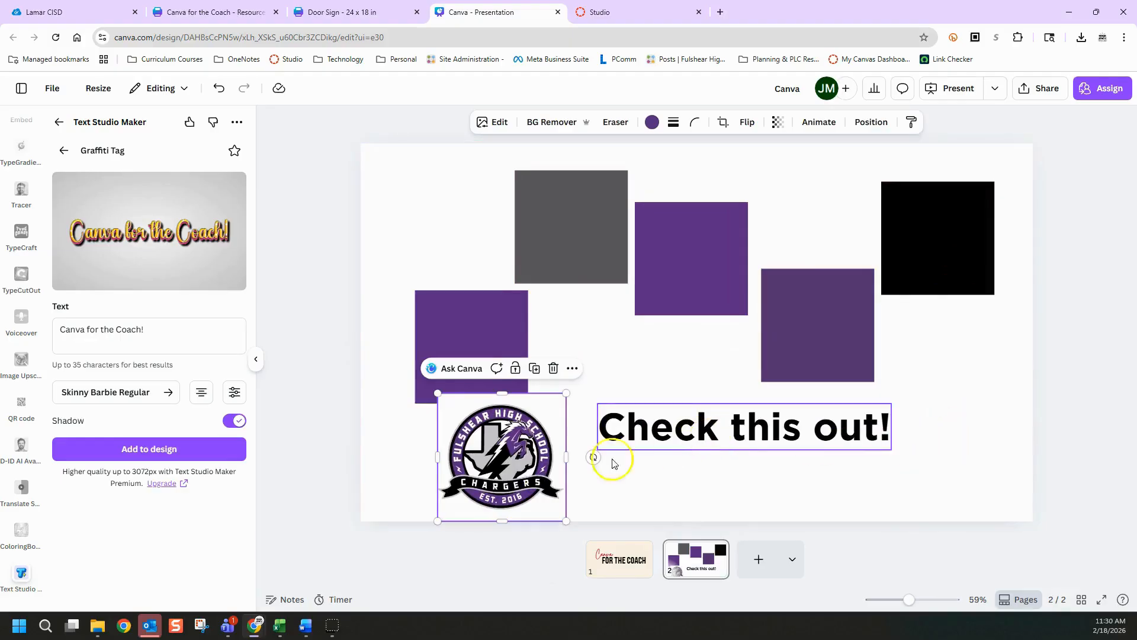
pyautogui.moveTo(529, 462); pyautogui.dragTo(983, 465)
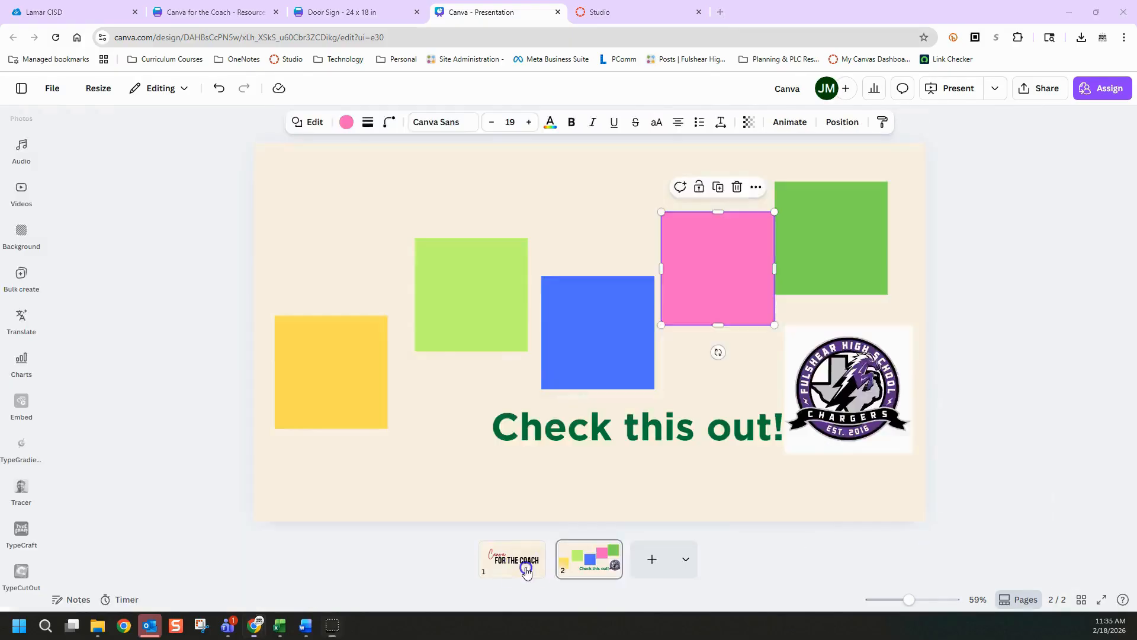
# Return to page 1 and look through the video, photo and audio libraries
pyautogui.click(516, 562)
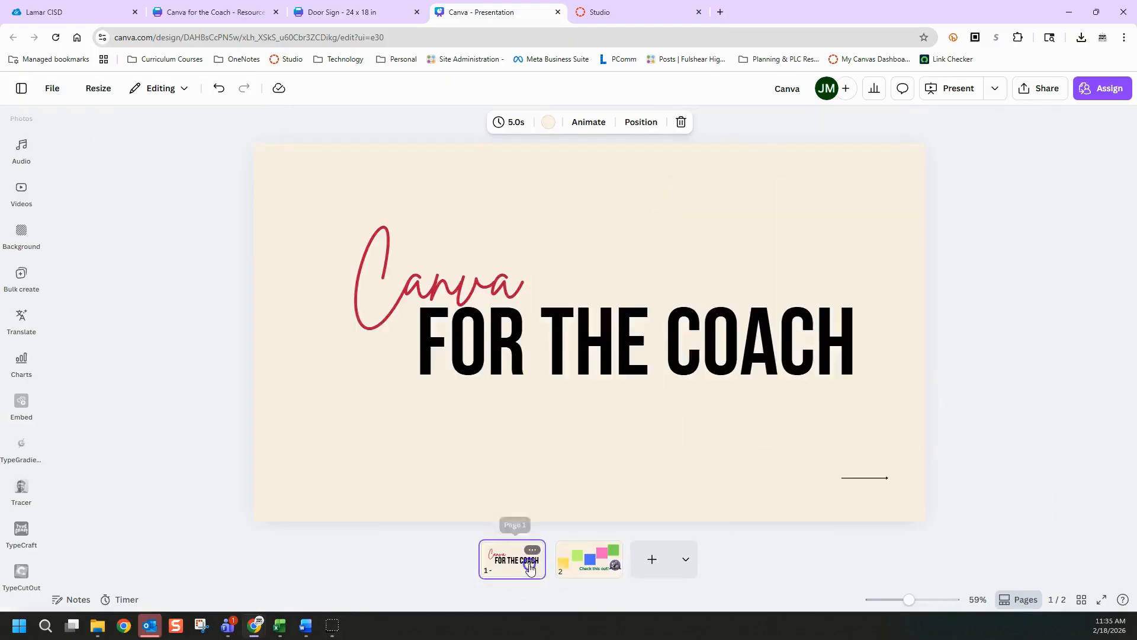
pyautogui.click(21, 191)
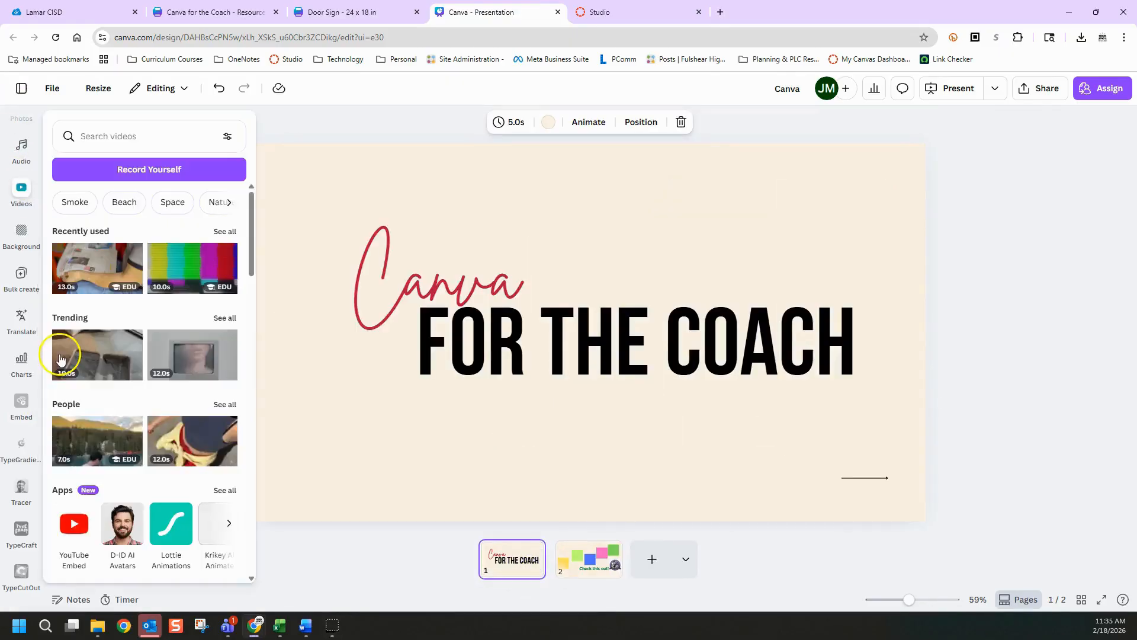
pyautogui.click(21, 118)
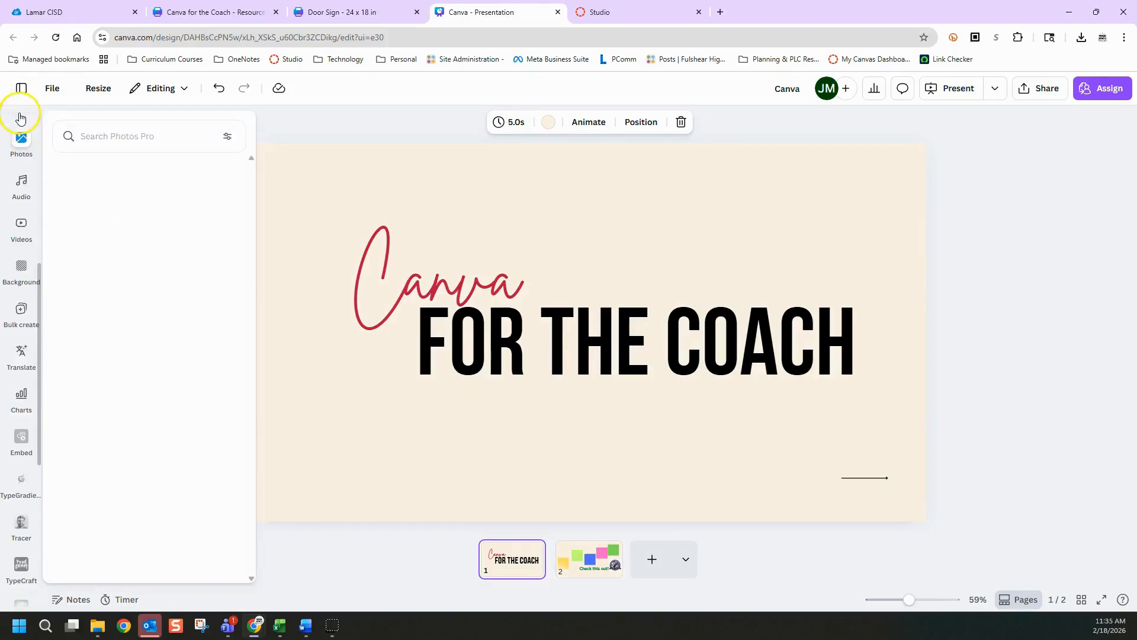
pyautogui.click(21, 187)
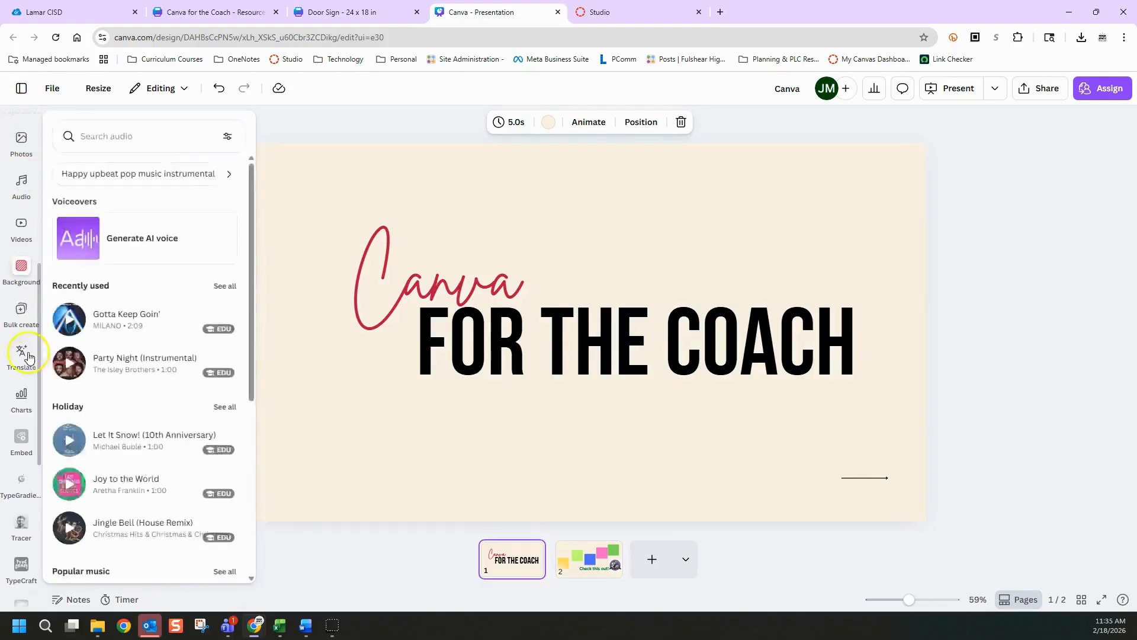
# Look through the background, photo and chart libraries and the remaining apps in the list
pyautogui.click(23, 279)
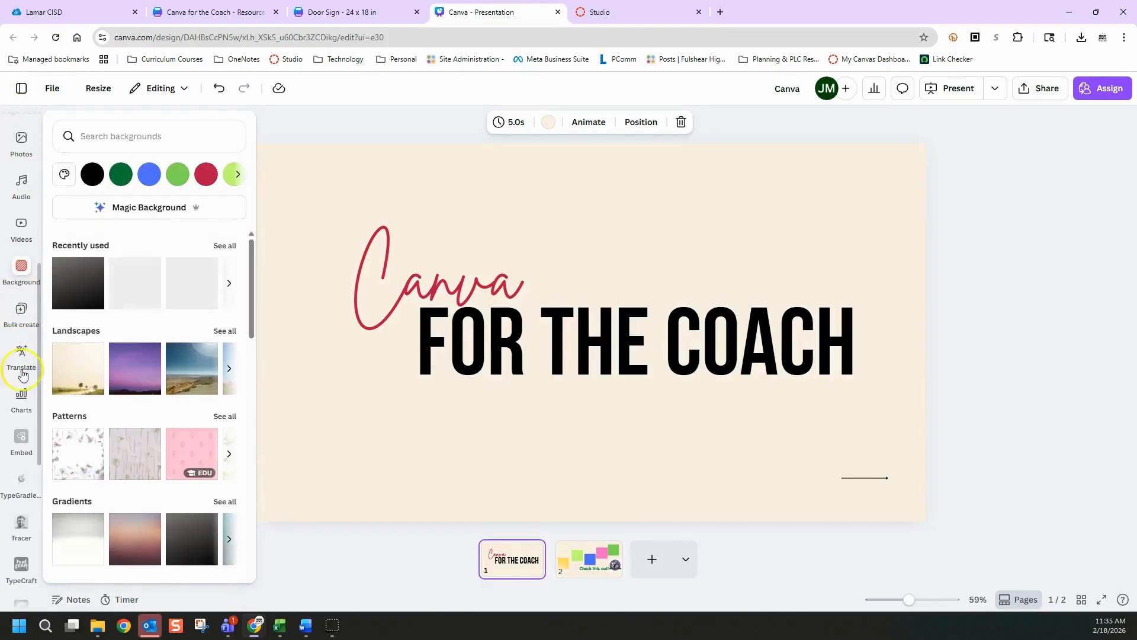
pyautogui.click(16, 160)
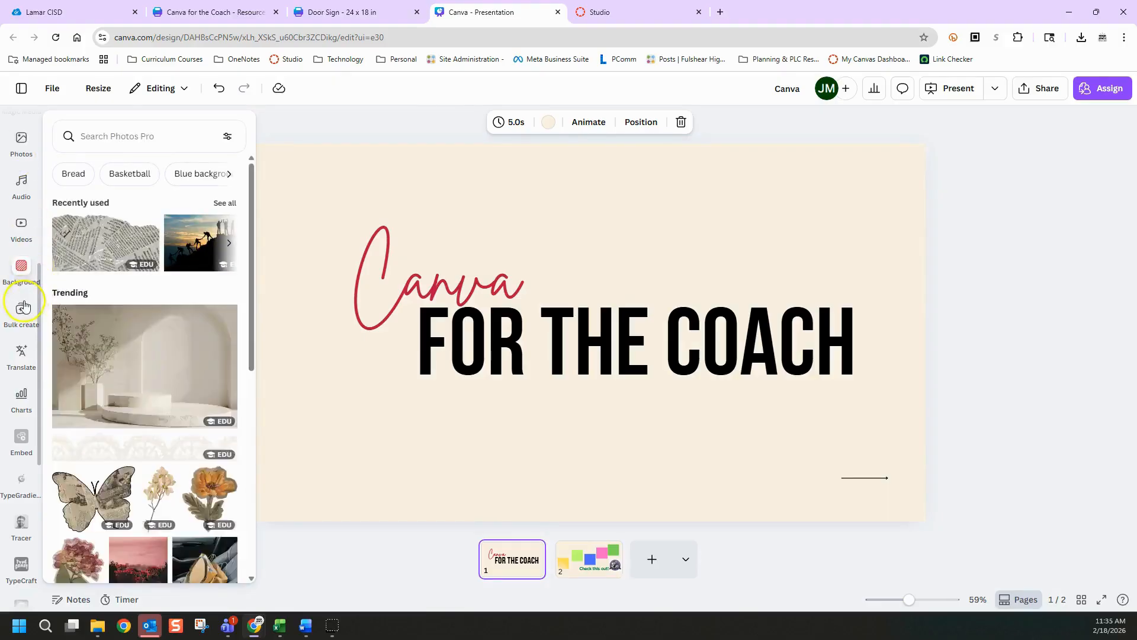
pyautogui.click(21, 388)
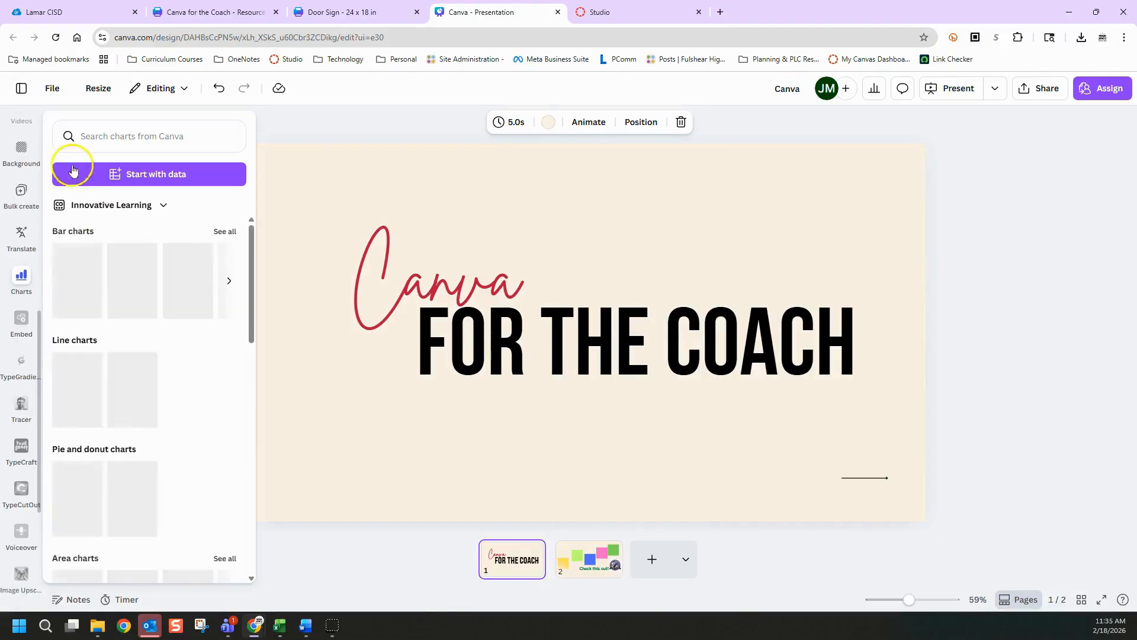
pyautogui.scroll(-2, 26, 298)
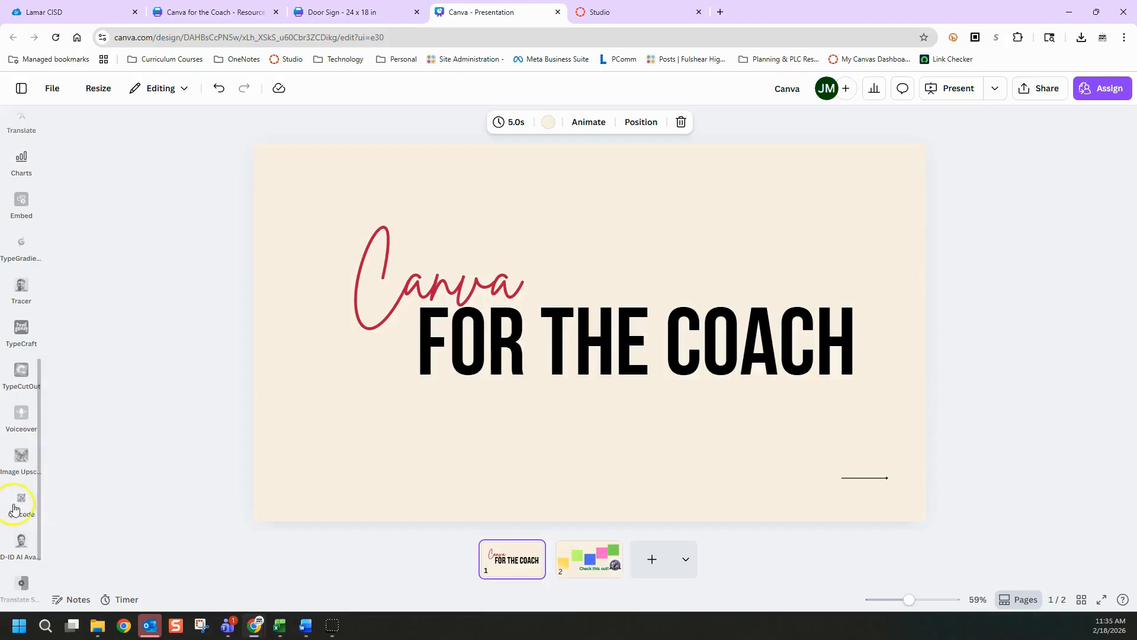
pyautogui.scroll(6, 24, 323)
pyautogui.scroll(2, 26, 312)
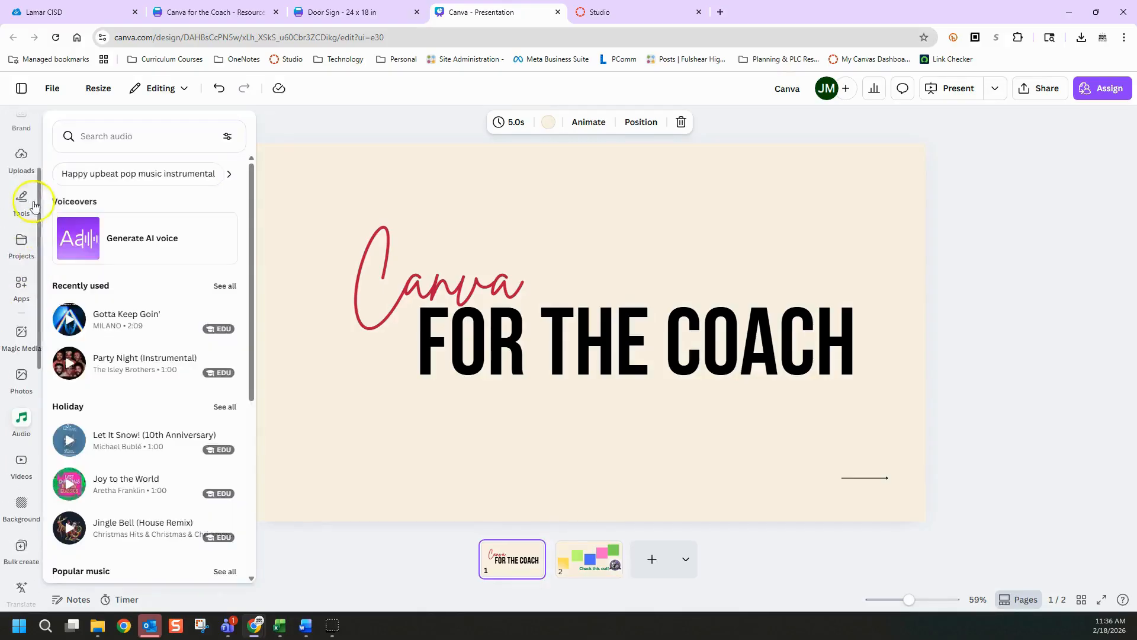
pyautogui.click(22, 286)
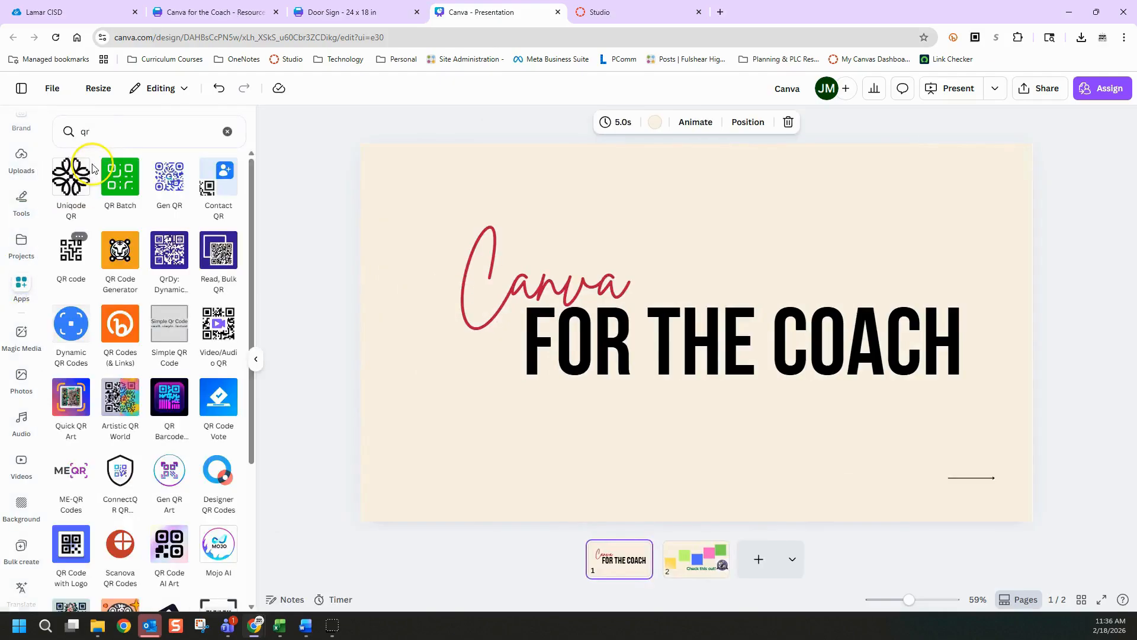
pyautogui.click(89, 132)
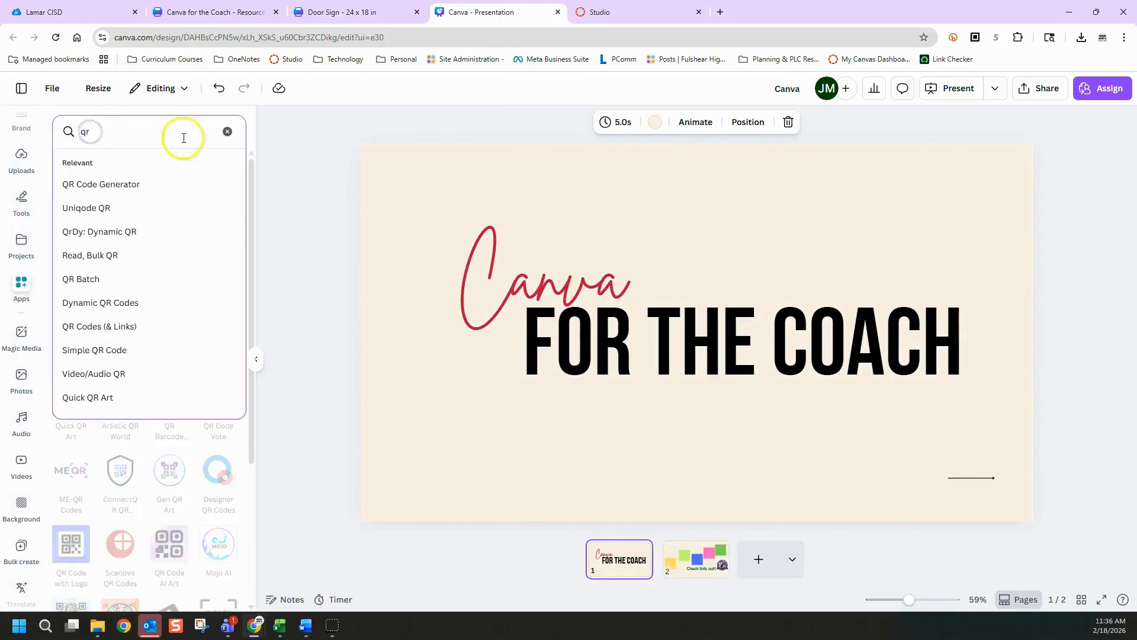
pyautogui.click(345, 131)
pyautogui.click(71, 255)
pyautogui.click(145, 213)
pyautogui.moveTo(150, 213); pyautogui.dragTo(36, 223)
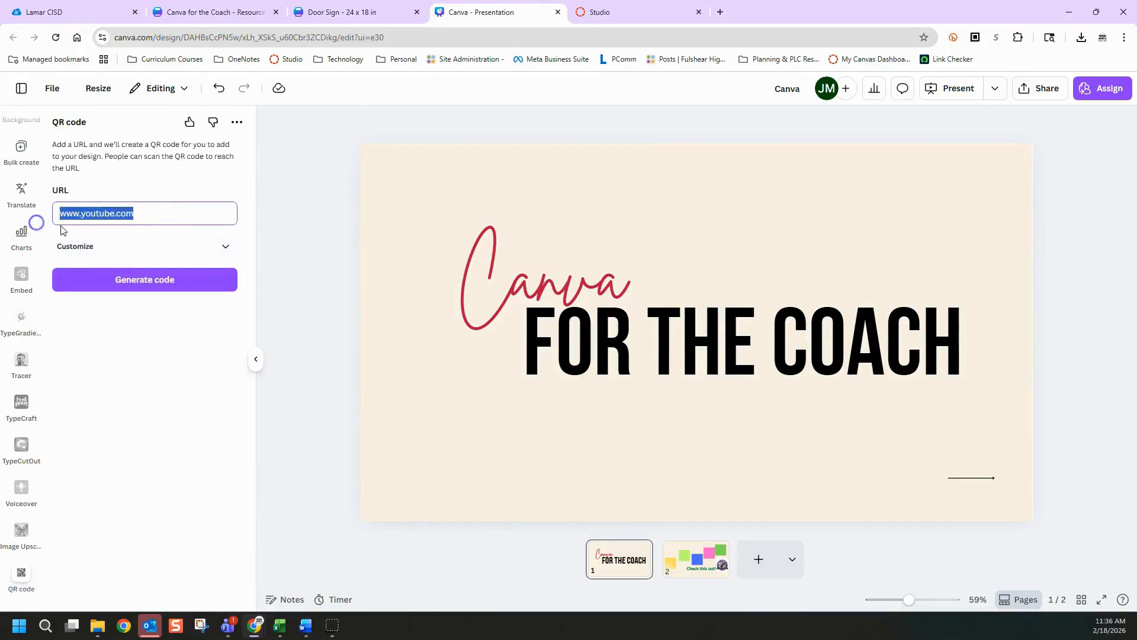
pyautogui.click(159, 277)
pyautogui.moveTo(721, 335); pyautogui.dragTo(789, 438)
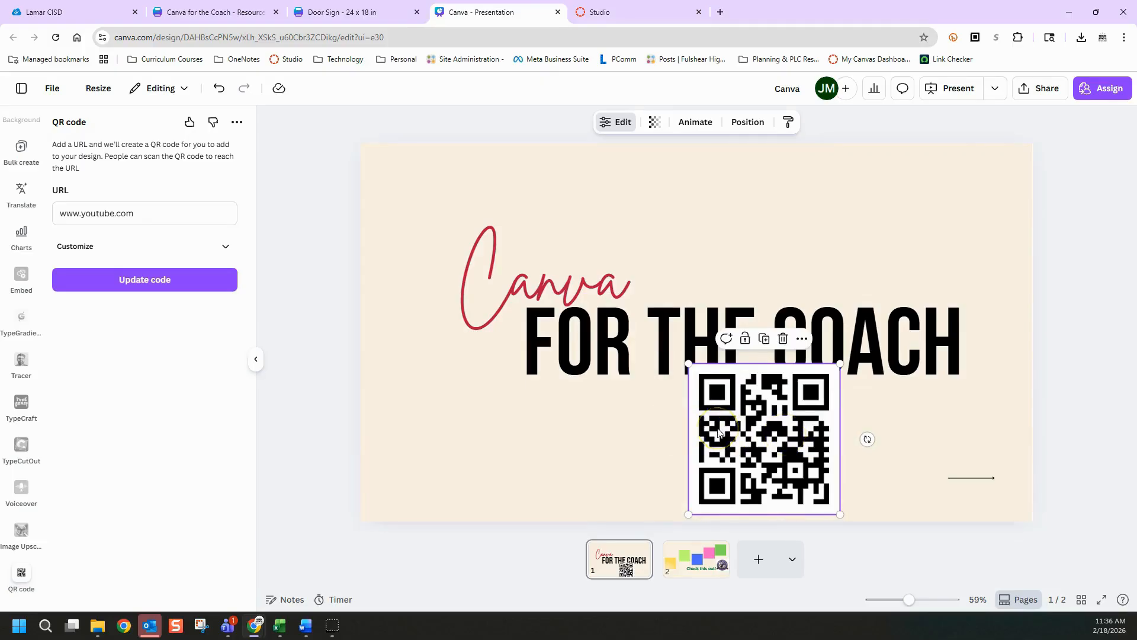
pyautogui.press('Delete')
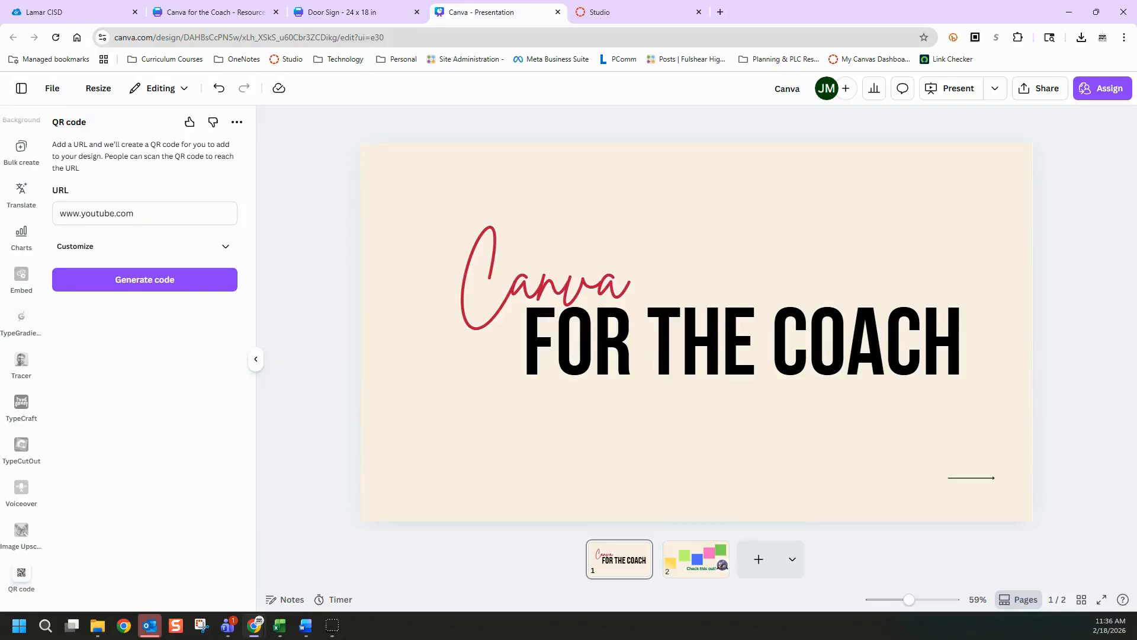
# Look over the Embed app's media sources and its web link field
pyautogui.click(22, 275)
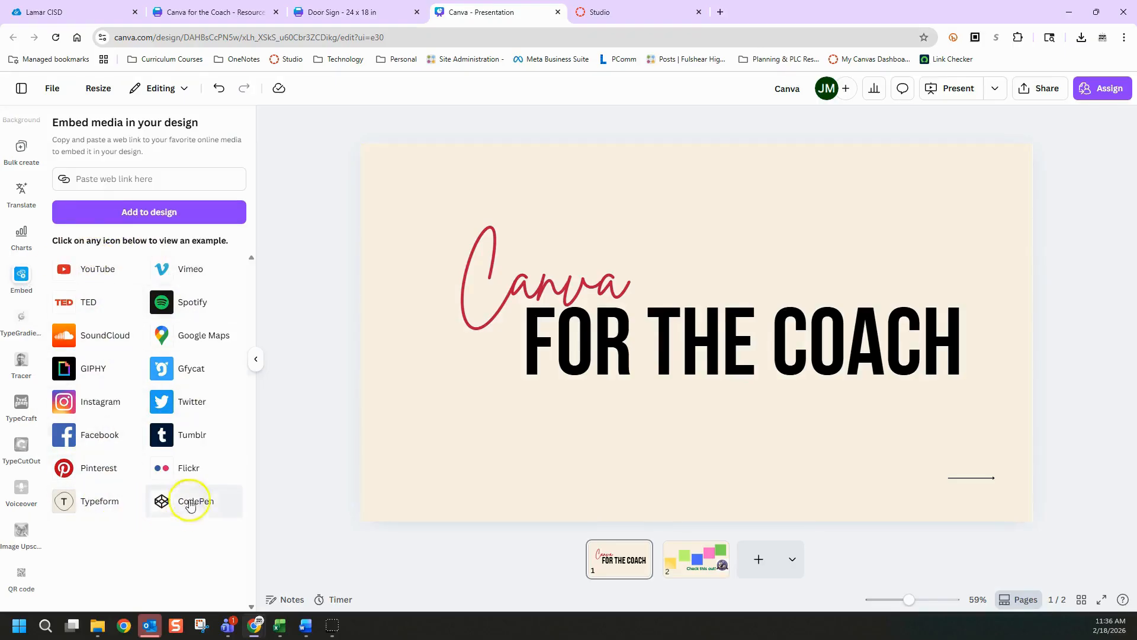
pyautogui.click(145, 178)
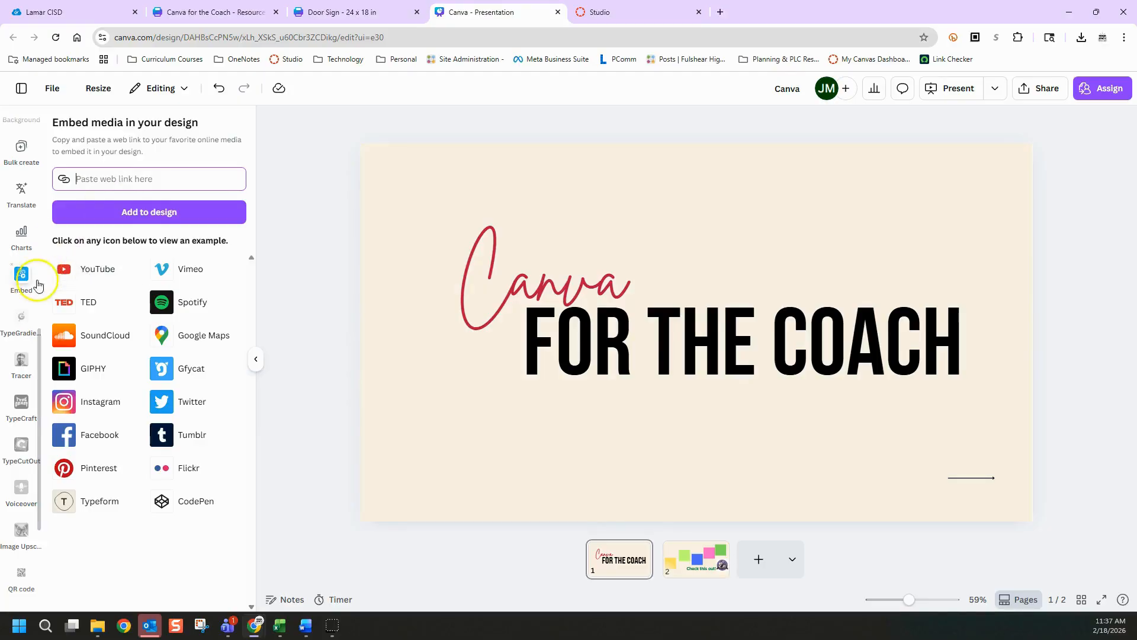
pyautogui.scroll(7, 24, 281)
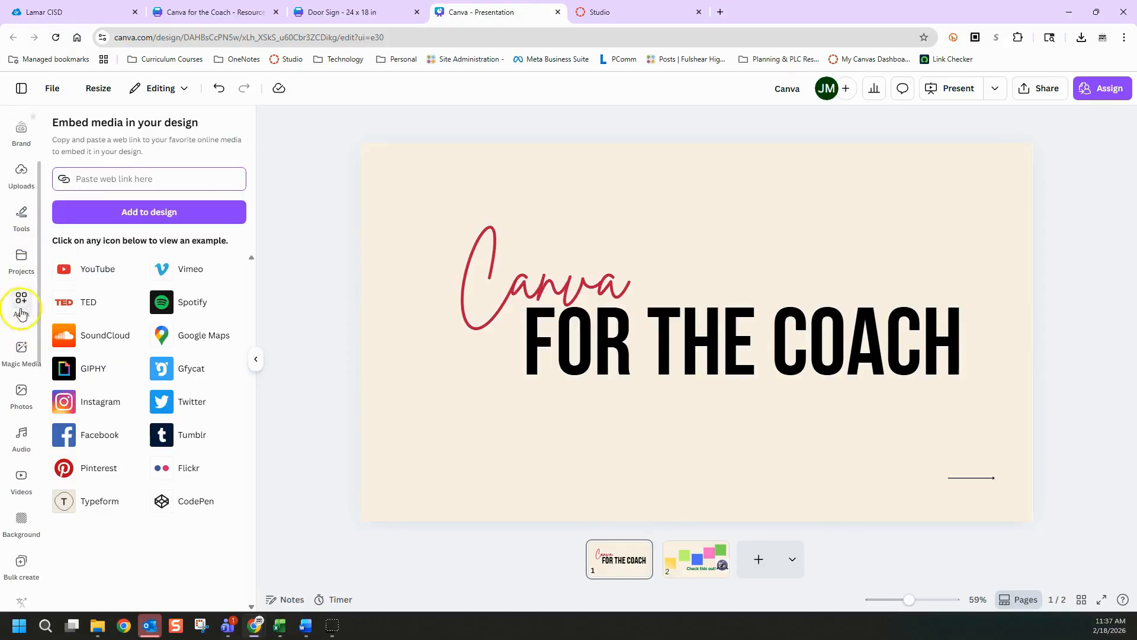
pyautogui.scroll(-4, 22, 456)
pyautogui.scroll(-1, 23, 458)
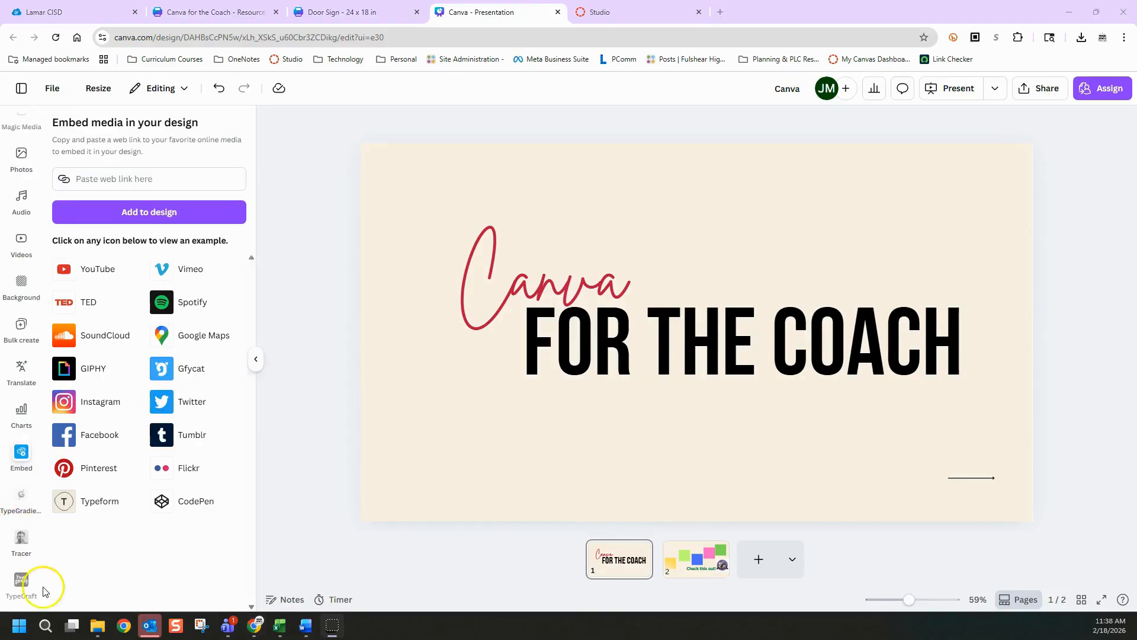
# Add a blank page 3, look through the available chart types, and insert a grouped bar chart on it
pyautogui.click(757, 561)
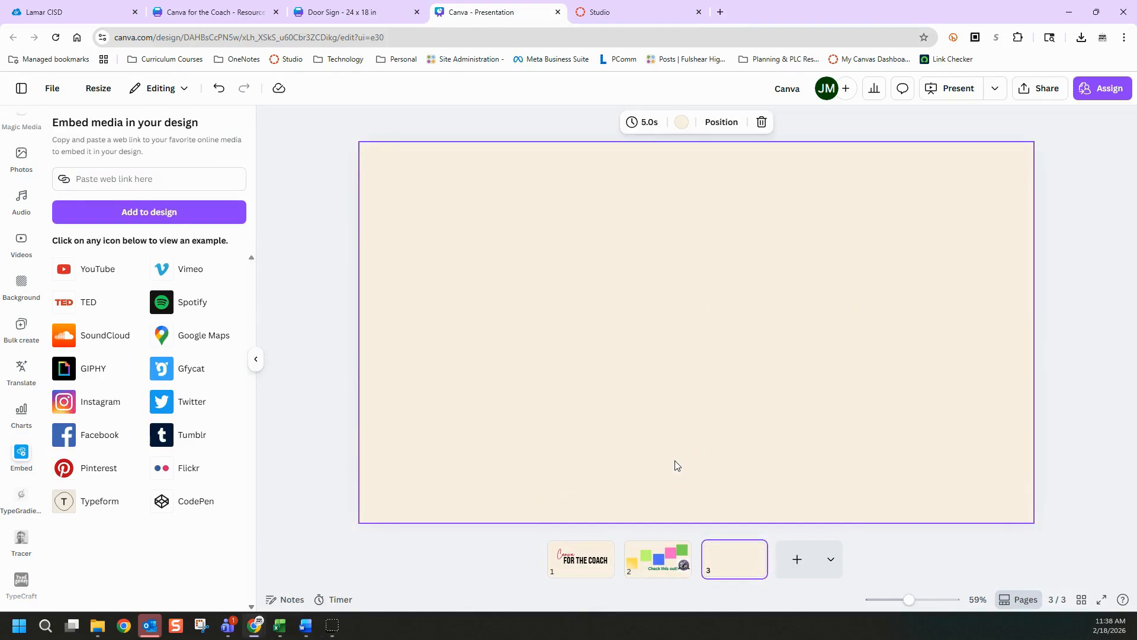
pyautogui.click(330, 306)
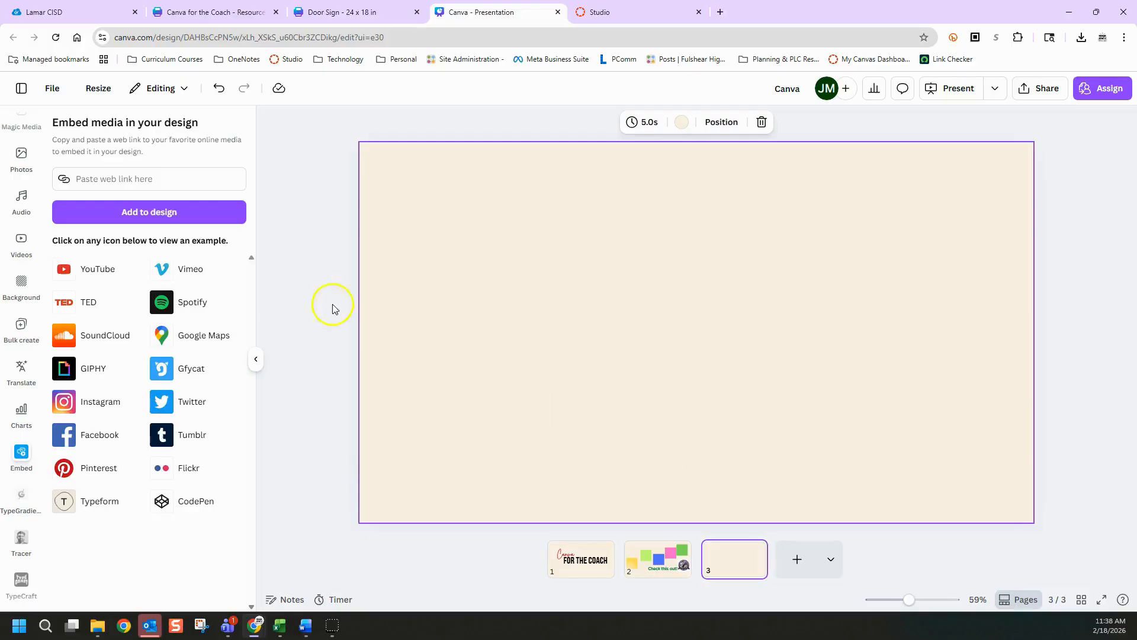
pyautogui.click(22, 411)
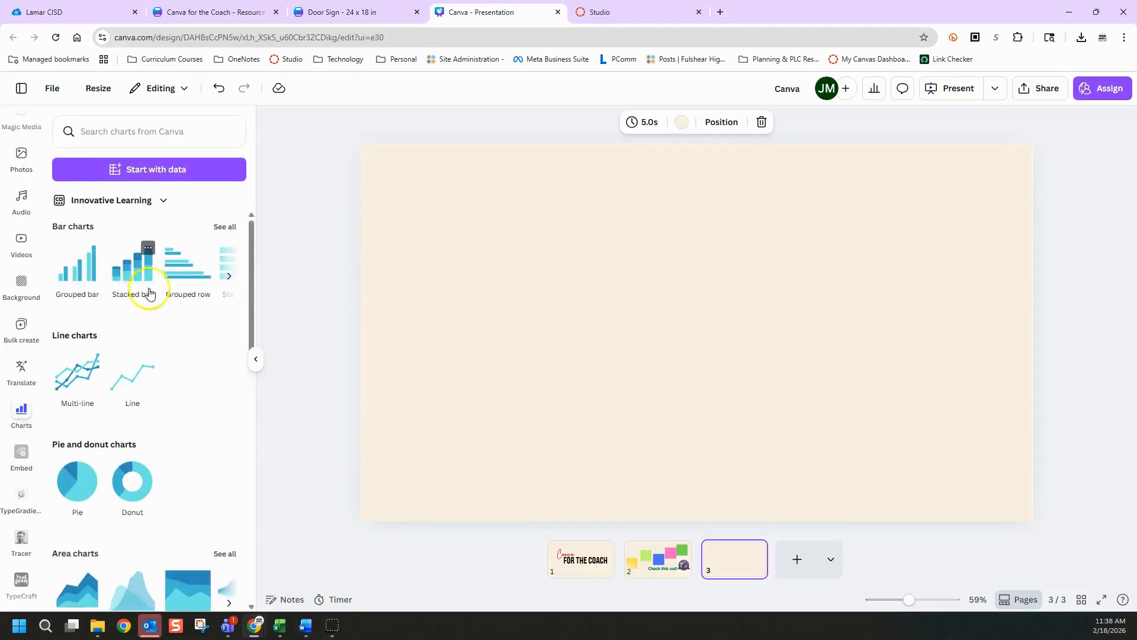
pyautogui.scroll(-7, 142, 290)
pyautogui.scroll(-3, 165, 340)
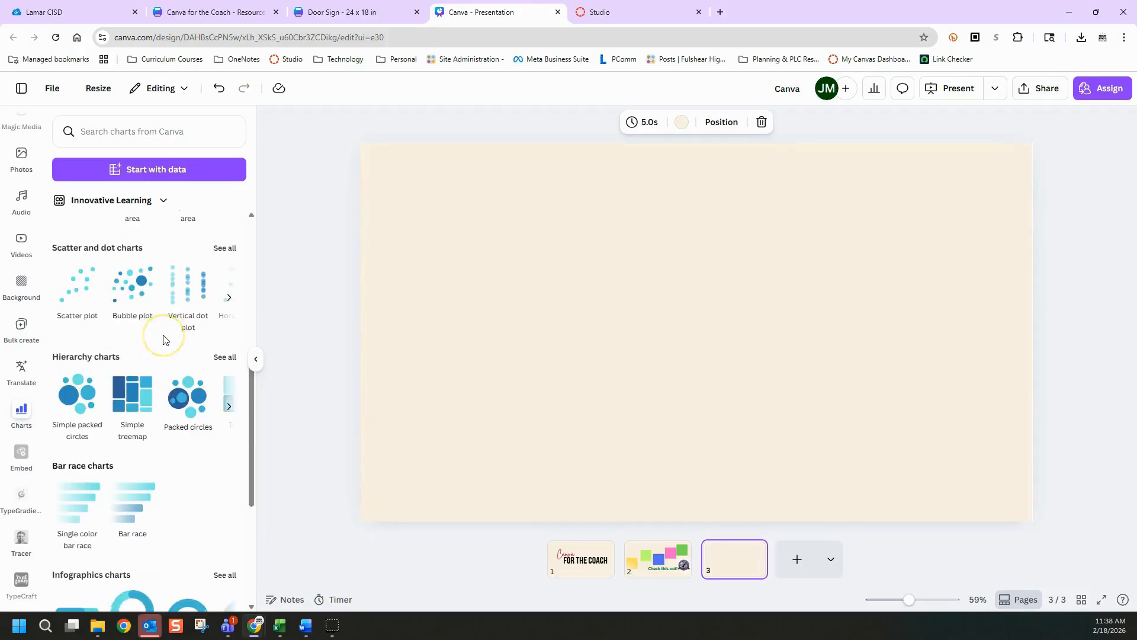
pyautogui.scroll(-2, 104, 403)
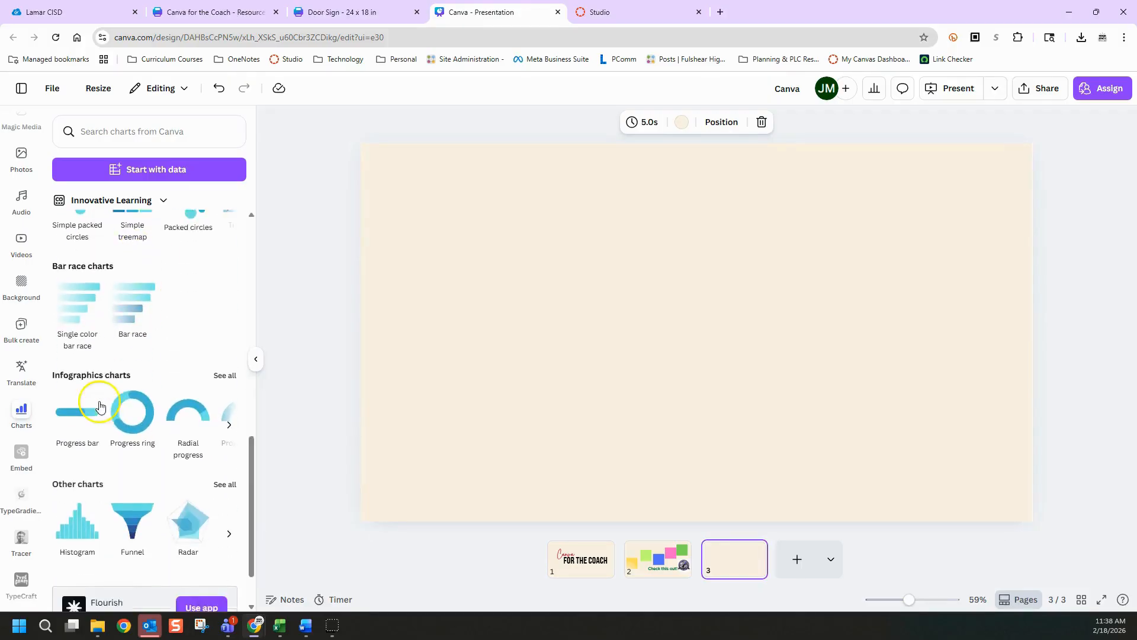
pyautogui.scroll(3, 128, 409)
pyautogui.scroll(8, 128, 408)
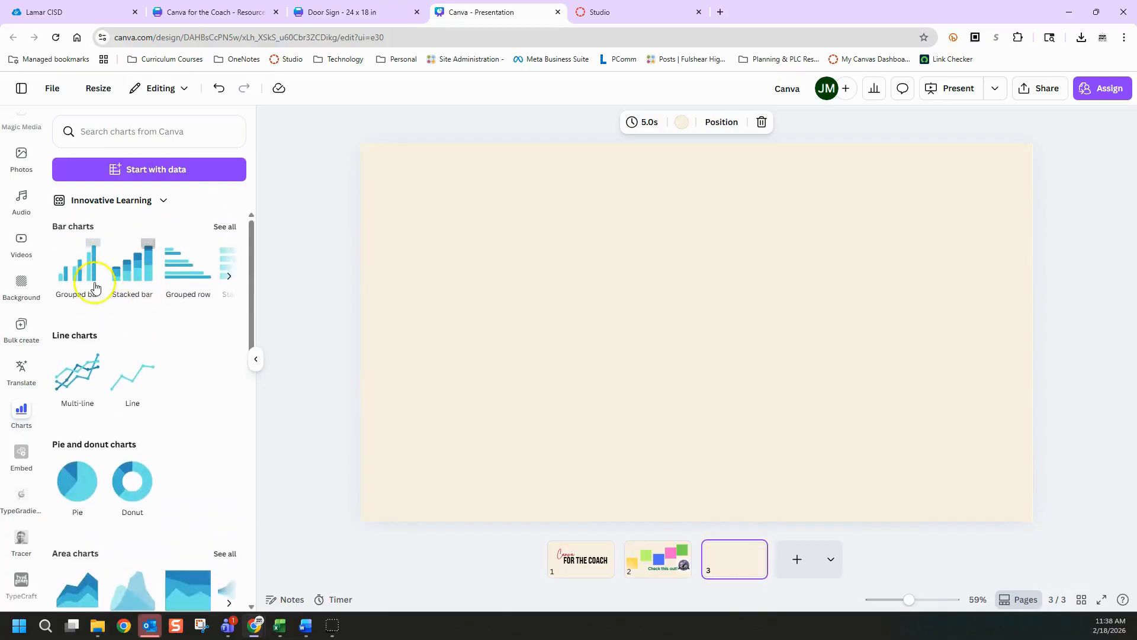
pyautogui.click(76, 271)
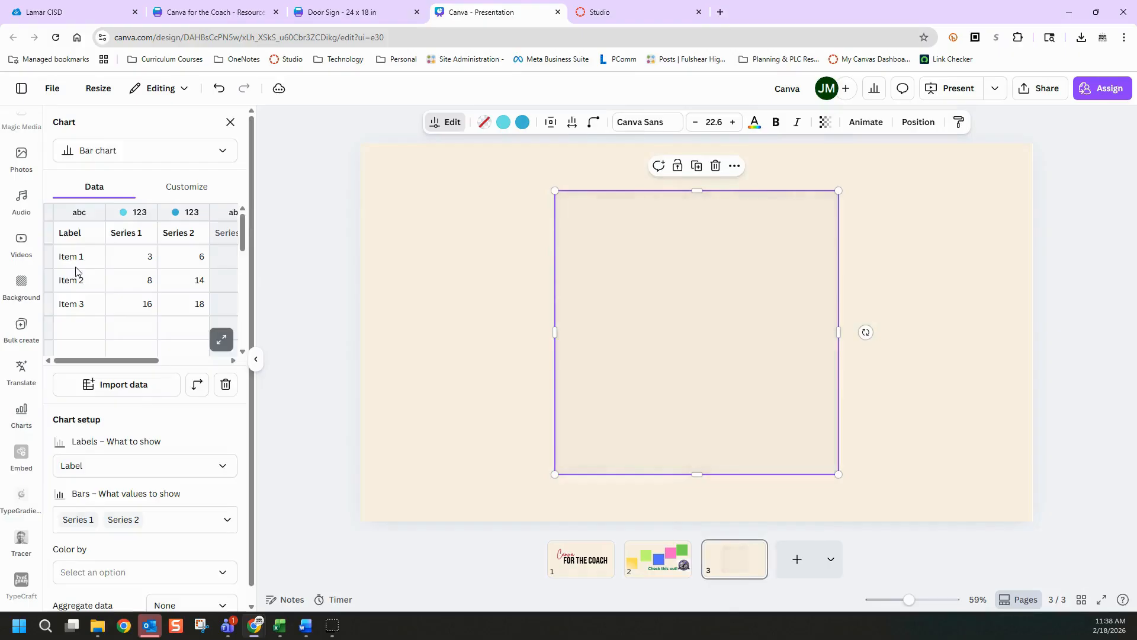
# Rename the first item label in the bar chart's data as Yay!
pyautogui.click(71, 262)
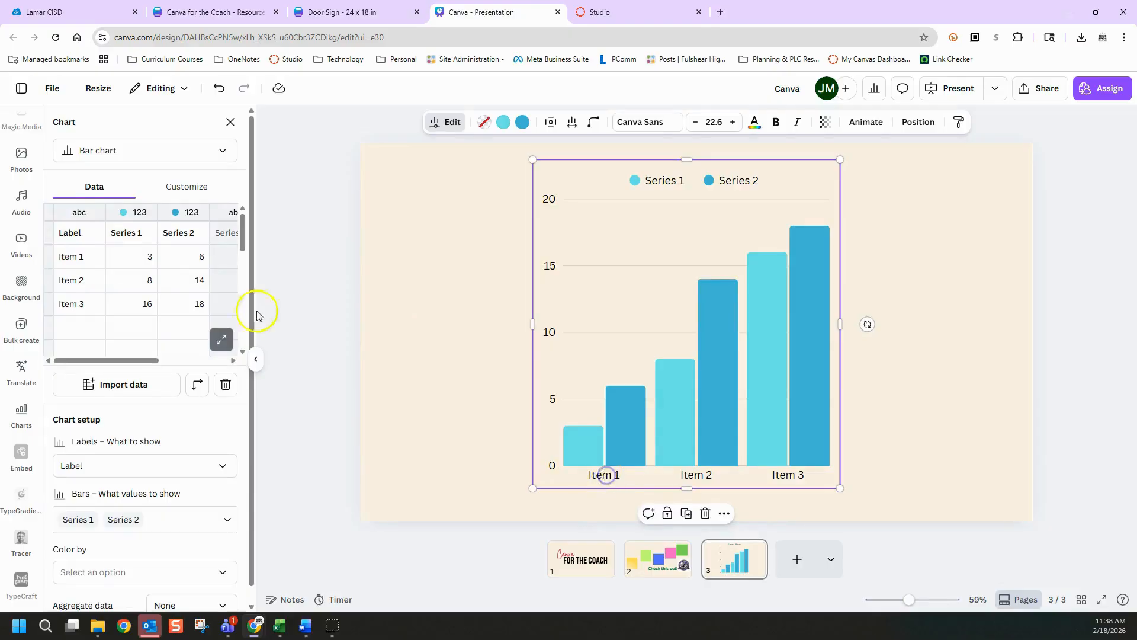
pyautogui.click(88, 256)
pyautogui.doubleClick(63, 259)
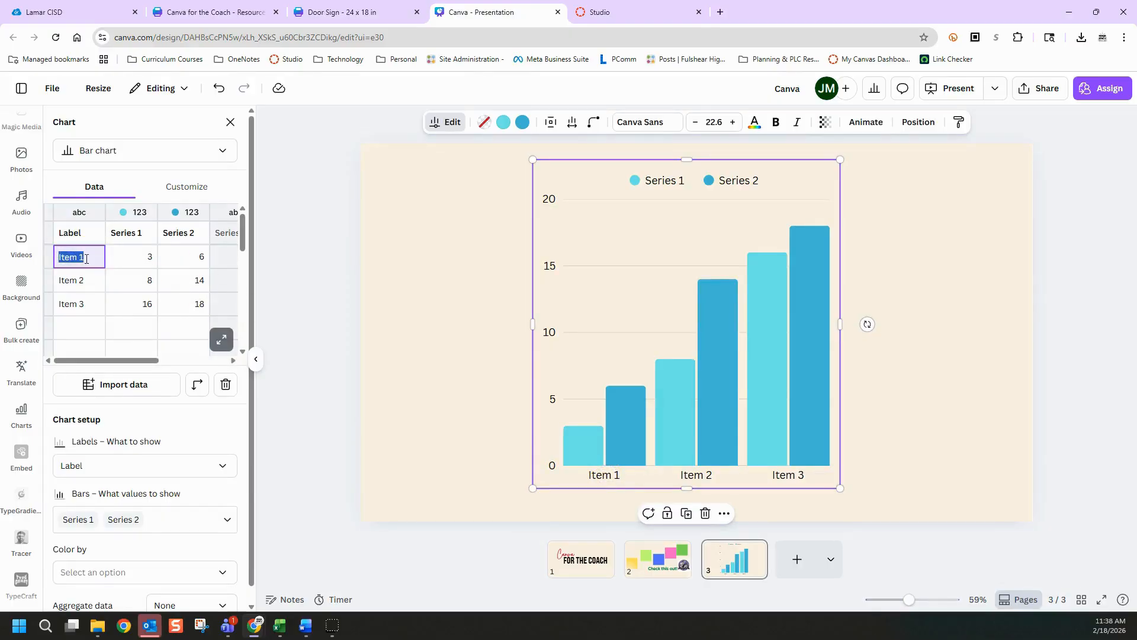
pyautogui.write('Yay')
pyautogui.click(83, 283)
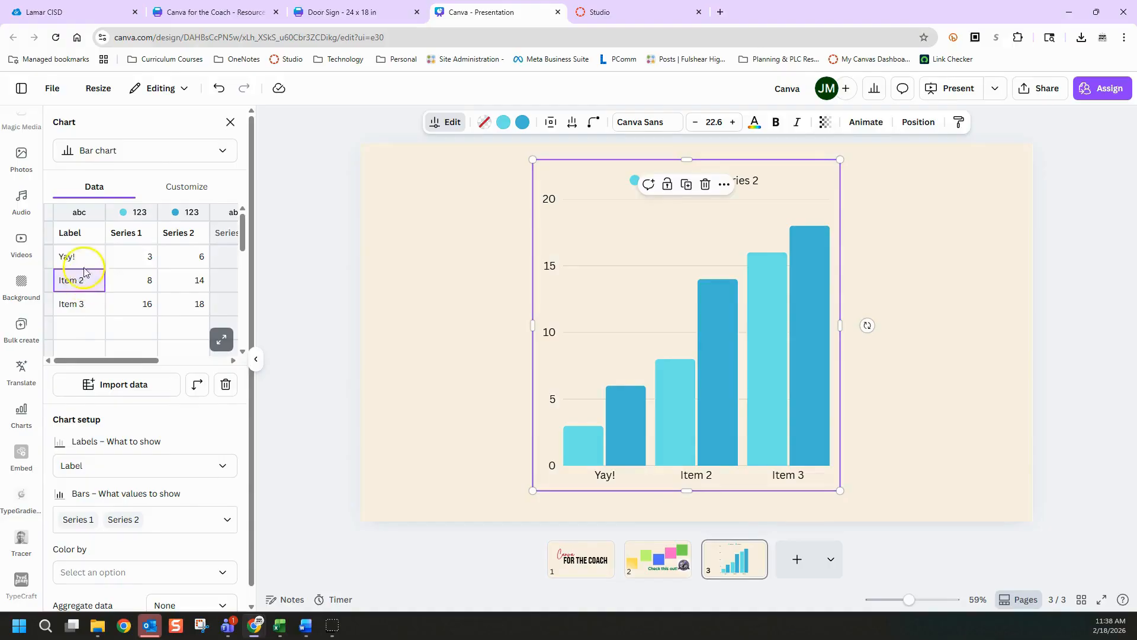
pyautogui.click(79, 257)
pyautogui.moveTo(69, 257); pyautogui.dragTo(51, 263)
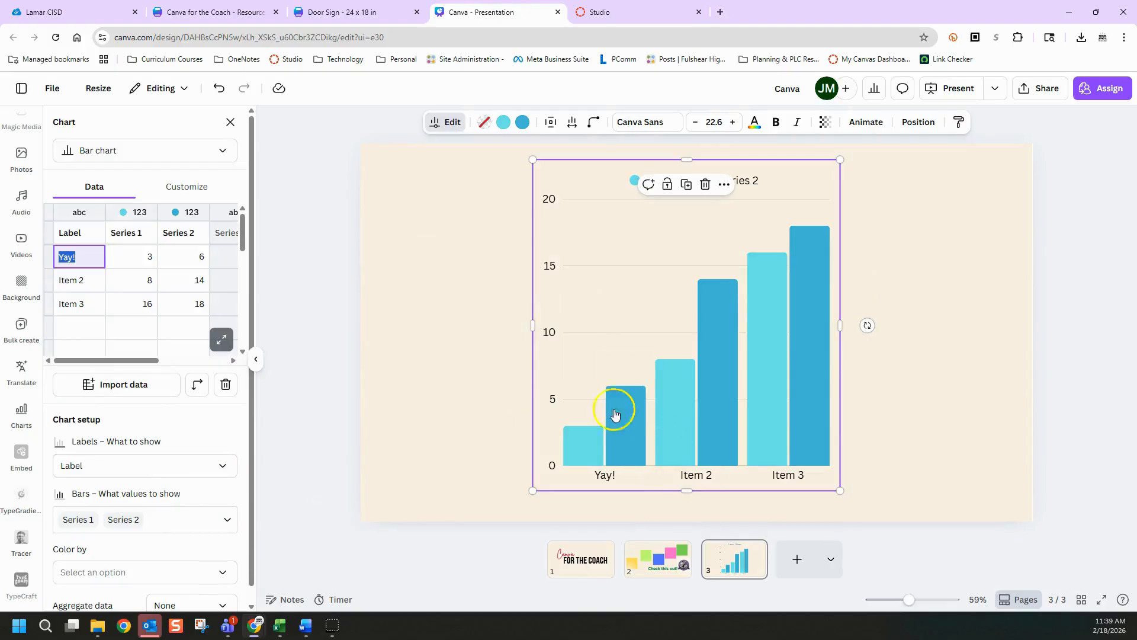
pyautogui.click(899, 329)
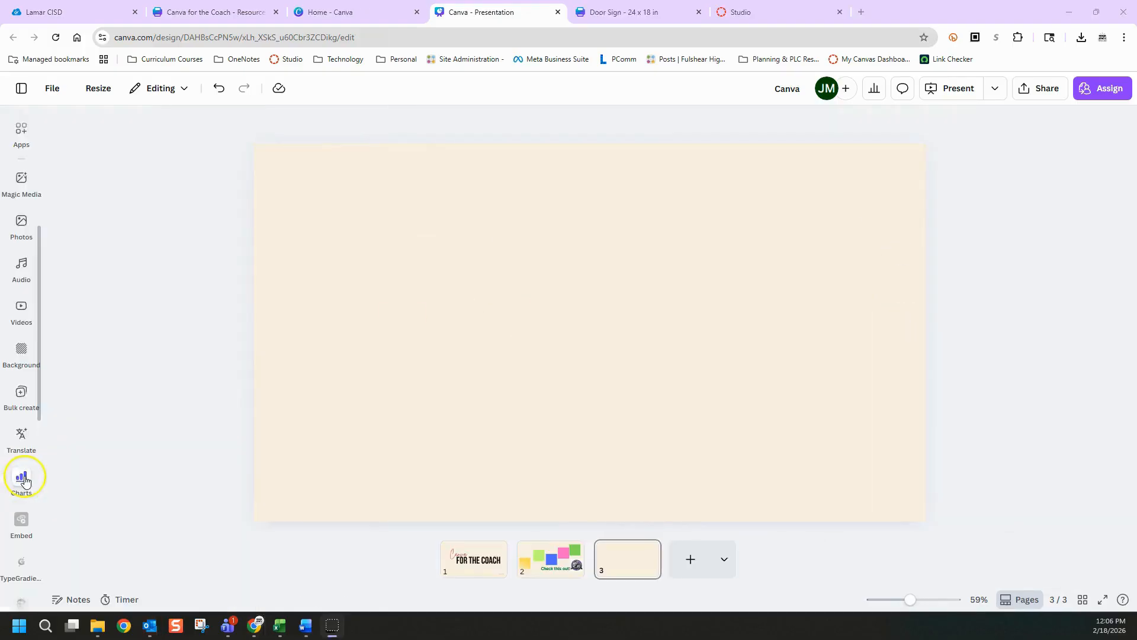
# Insert a bar chart on the blank page 3 from the full chart collection
pyautogui.click(22, 478)
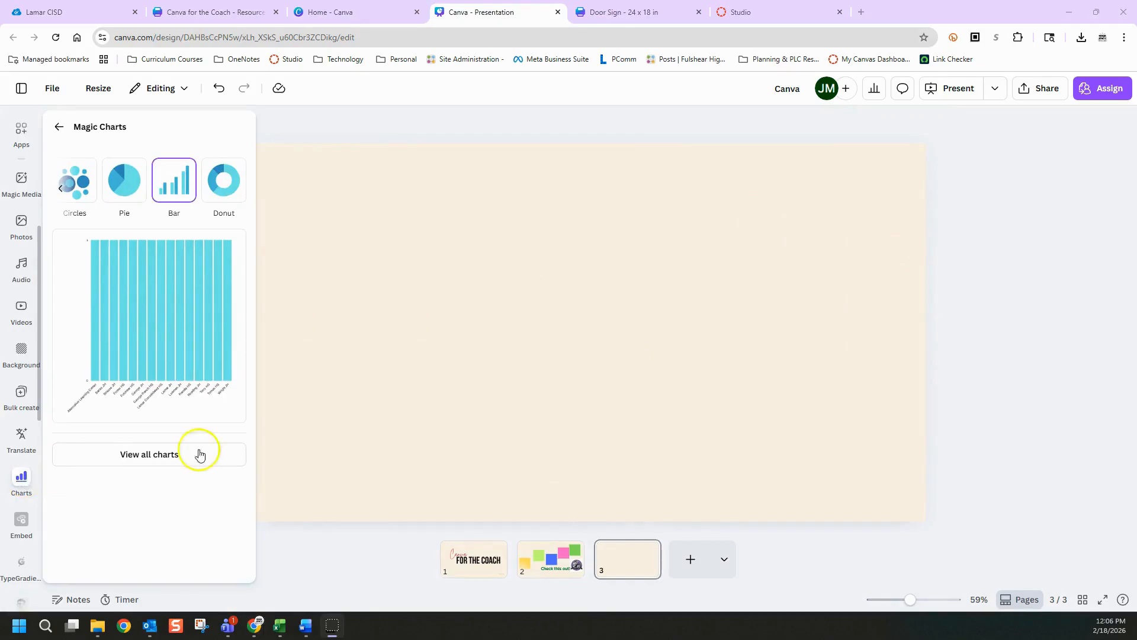
pyautogui.click(630, 571)
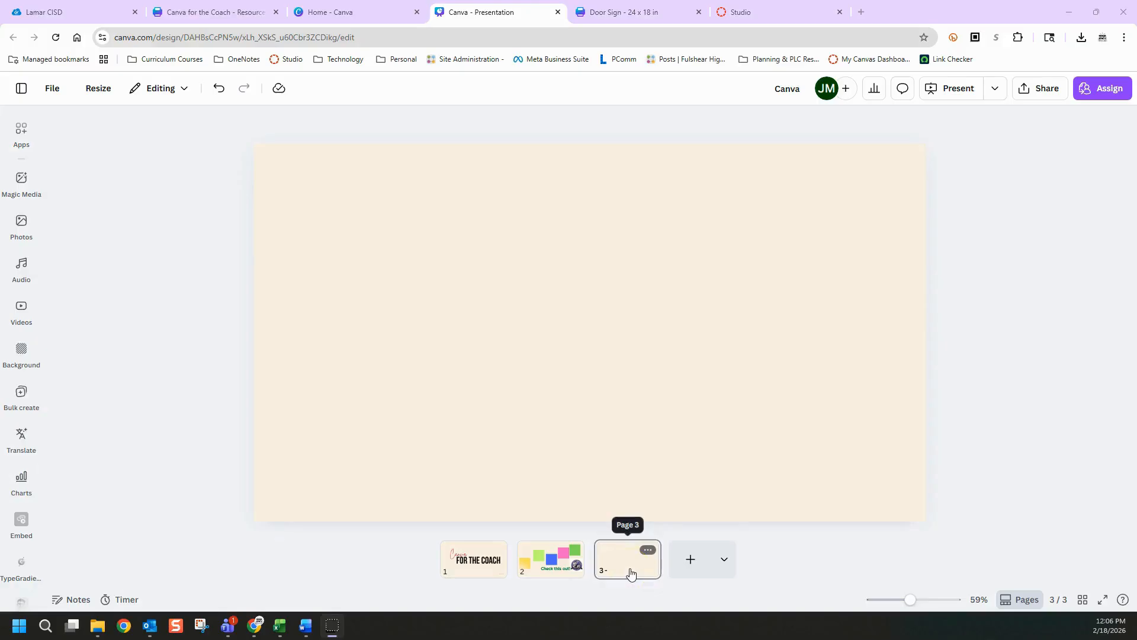
pyautogui.click(566, 336)
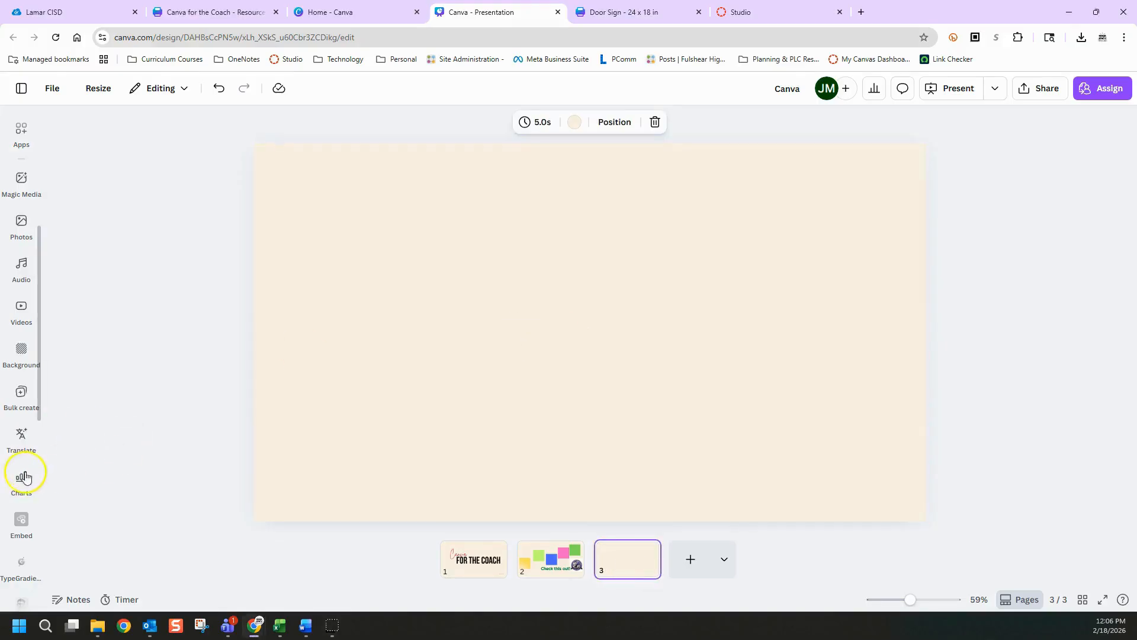
pyautogui.click(26, 478)
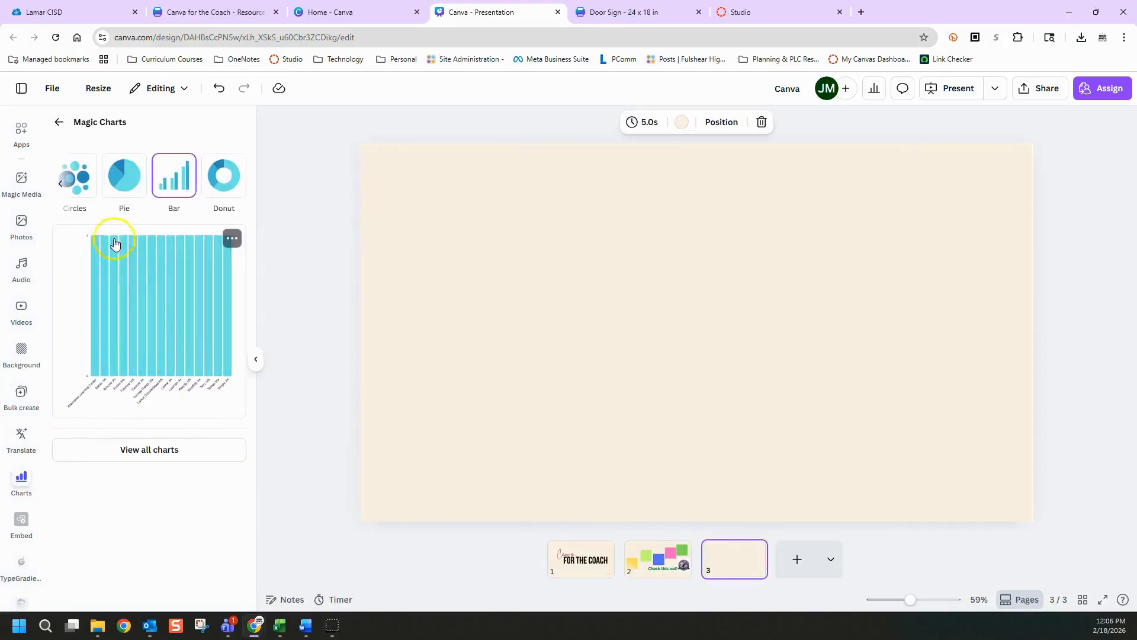
pyautogui.click(112, 449)
pyautogui.click(83, 225)
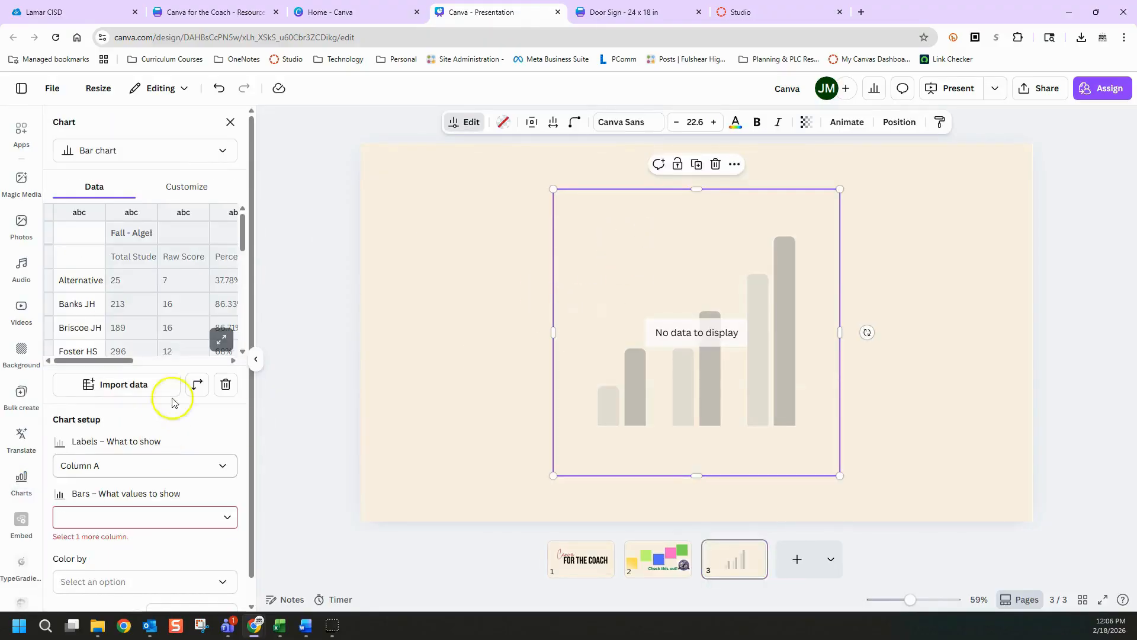
# Check the school scores in the Excel workbook, and import Fulshear Data.csv as the bar chart's data
pyautogui.click(126, 386)
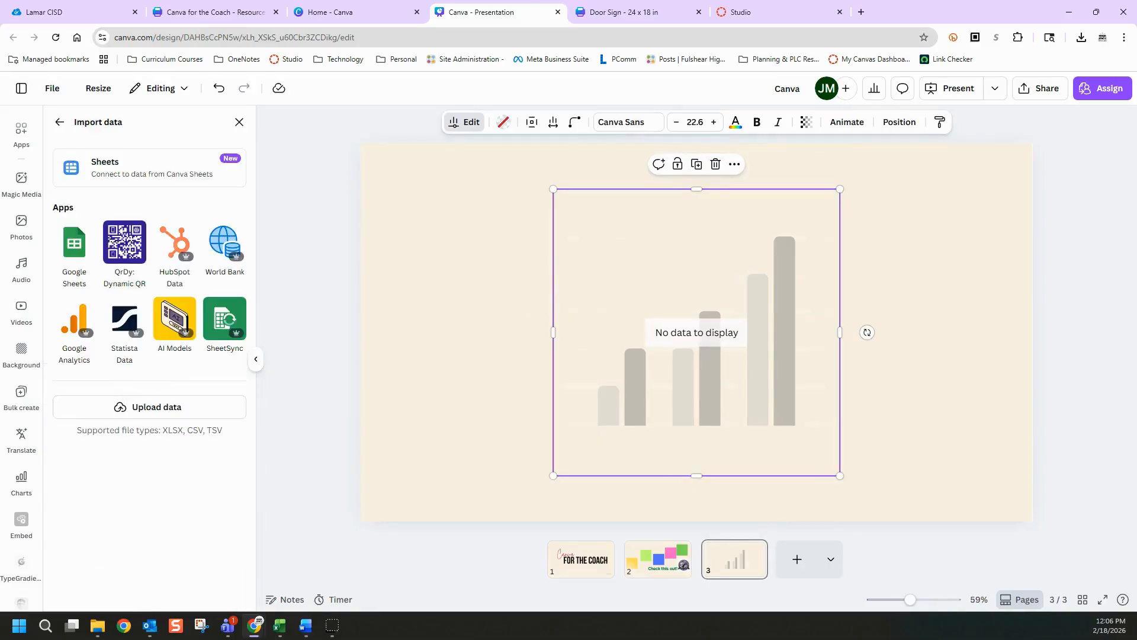
pyautogui.click(280, 626)
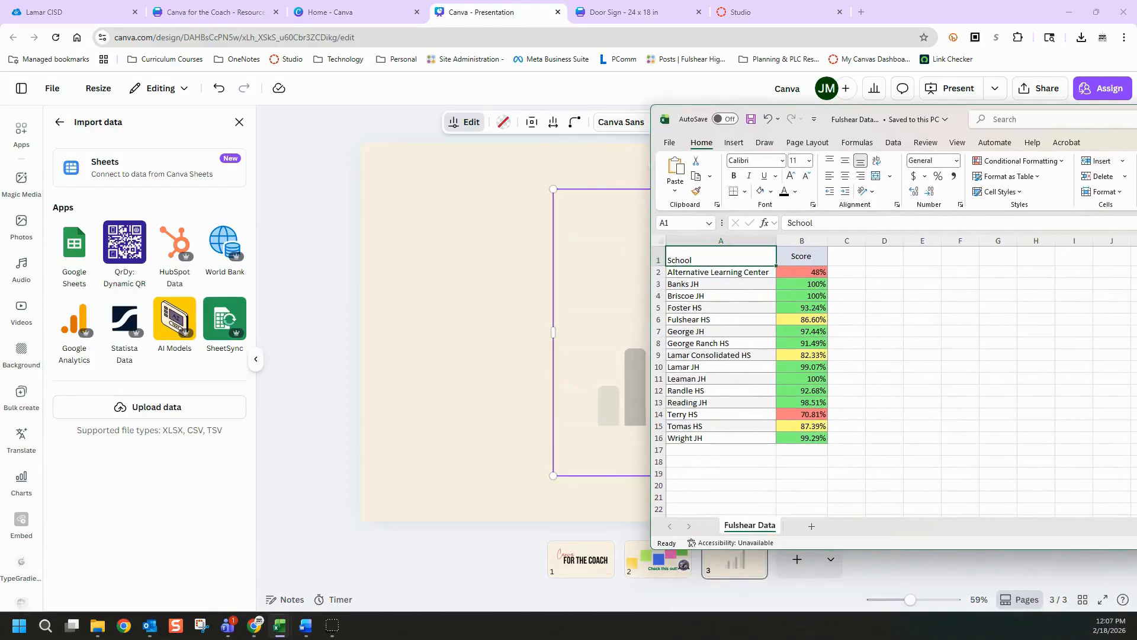
pyautogui.moveTo(959, 119); pyautogui.dragTo(1136, 150)
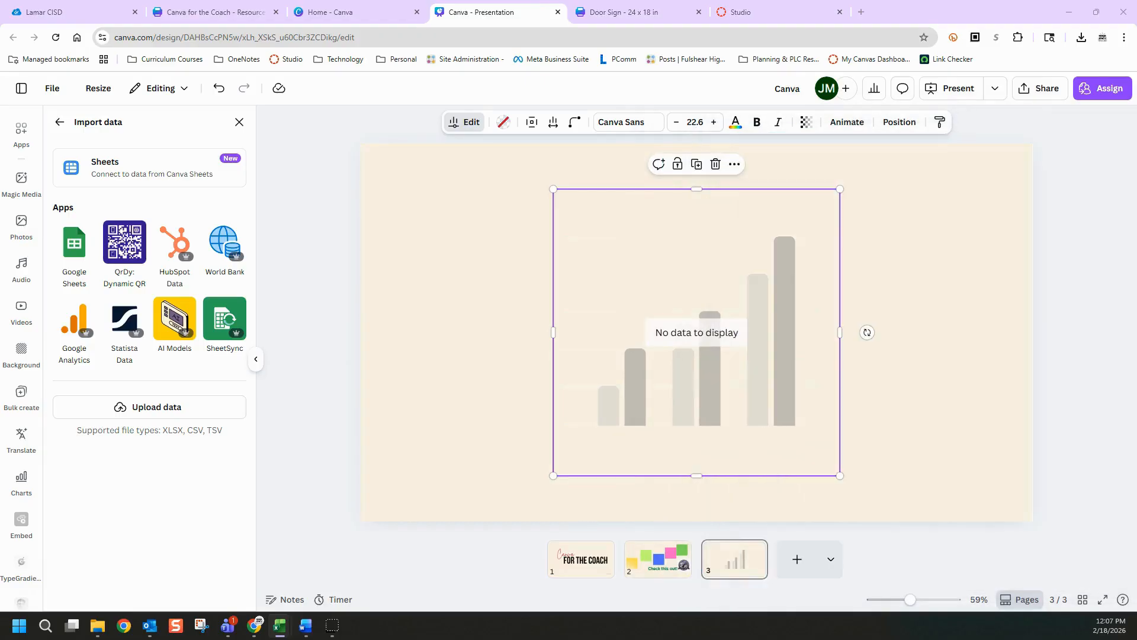
pyautogui.click(161, 413)
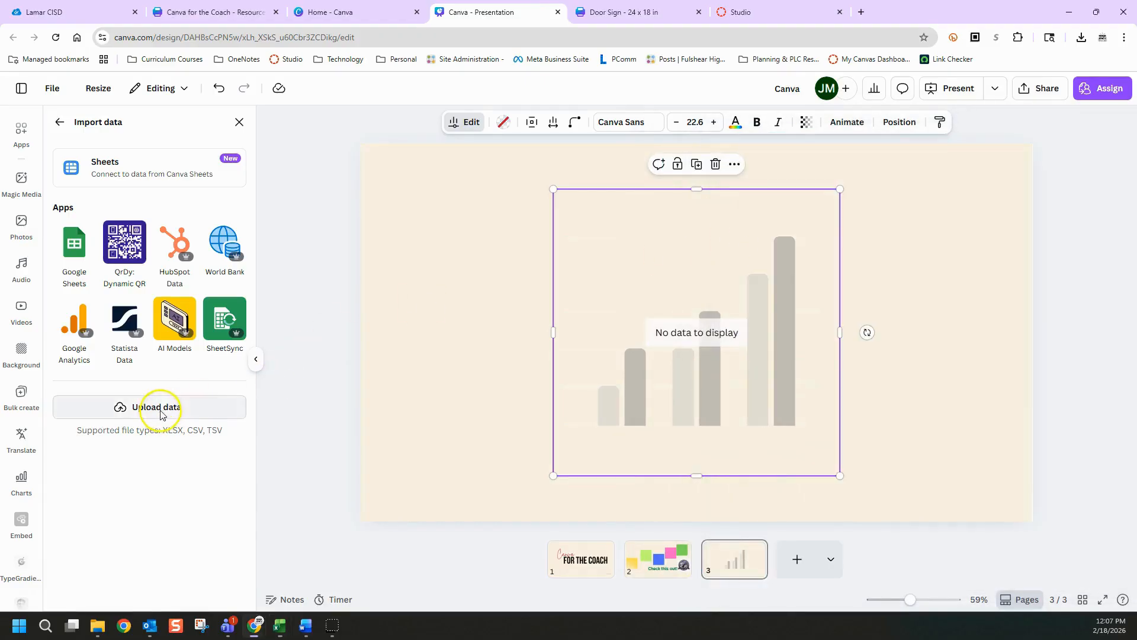
pyautogui.click(161, 413)
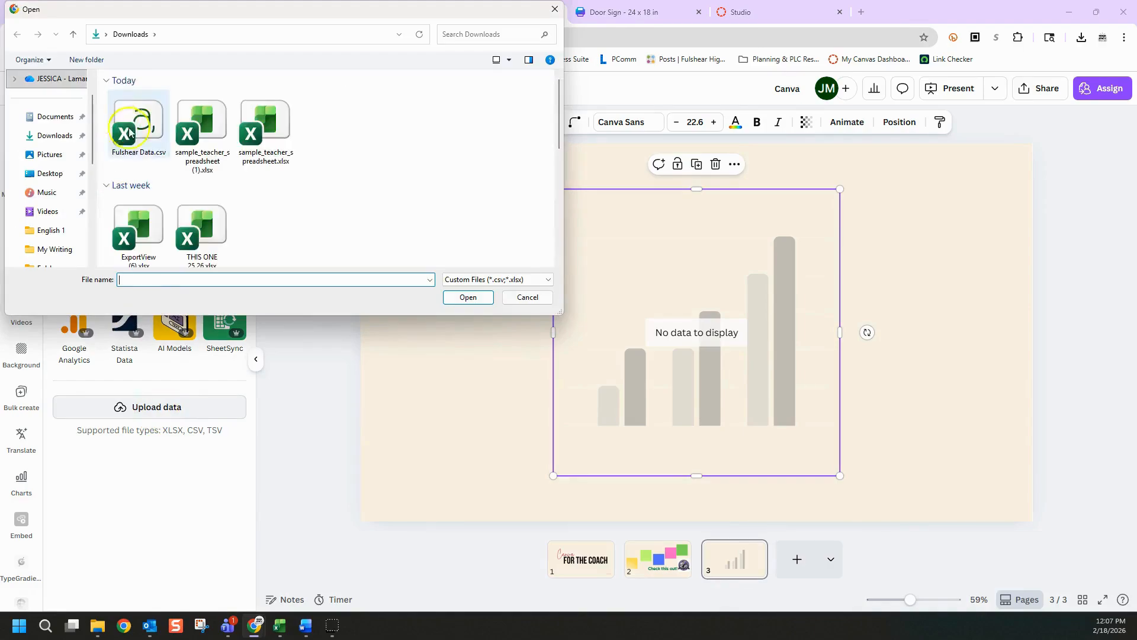
pyautogui.doubleClick(141, 128)
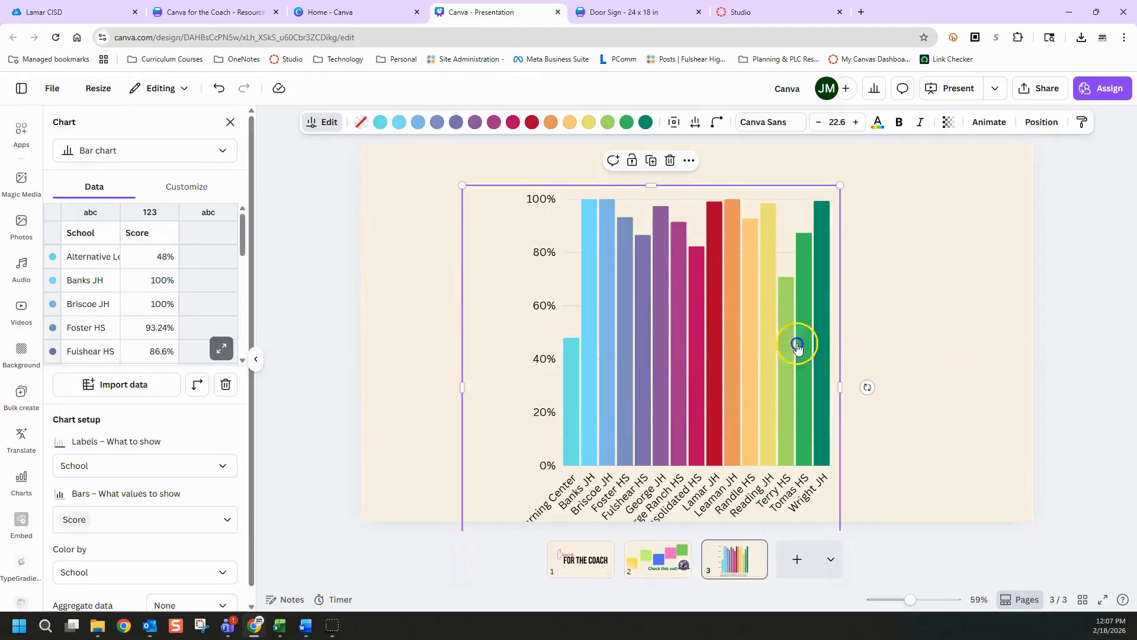
# Shrink the school score bar chart and place it on the right half of page 3
pyautogui.moveTo(840, 185); pyautogui.dragTo(751, 269)
pyautogui.click(878, 367)
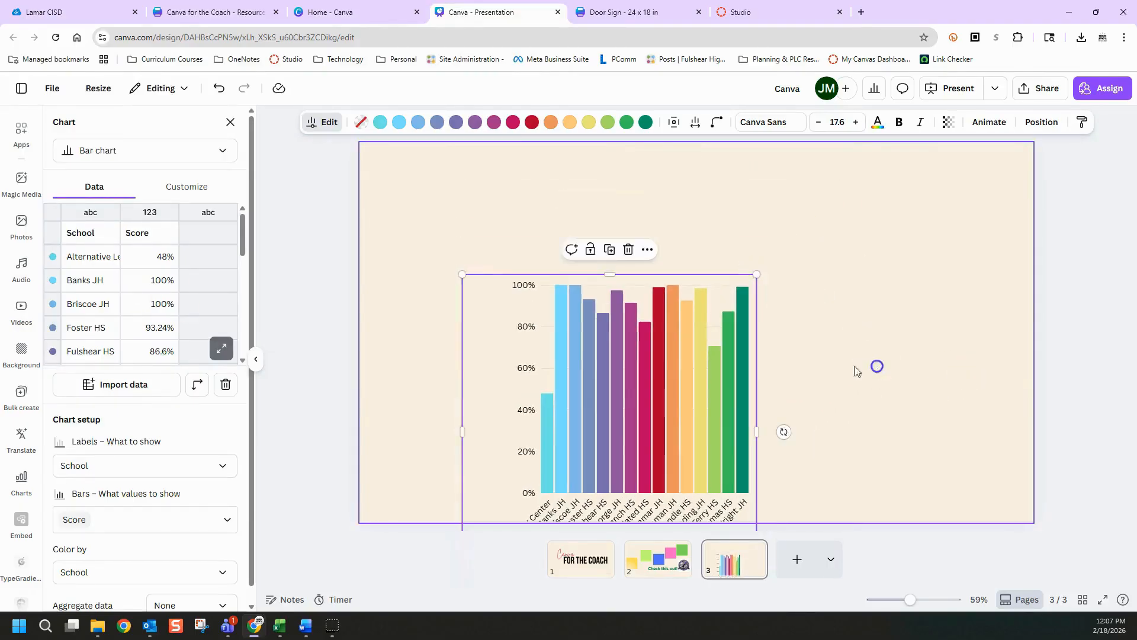
pyautogui.moveTo(653, 379); pyautogui.dragTo(739, 275)
pyautogui.click(845, 335)
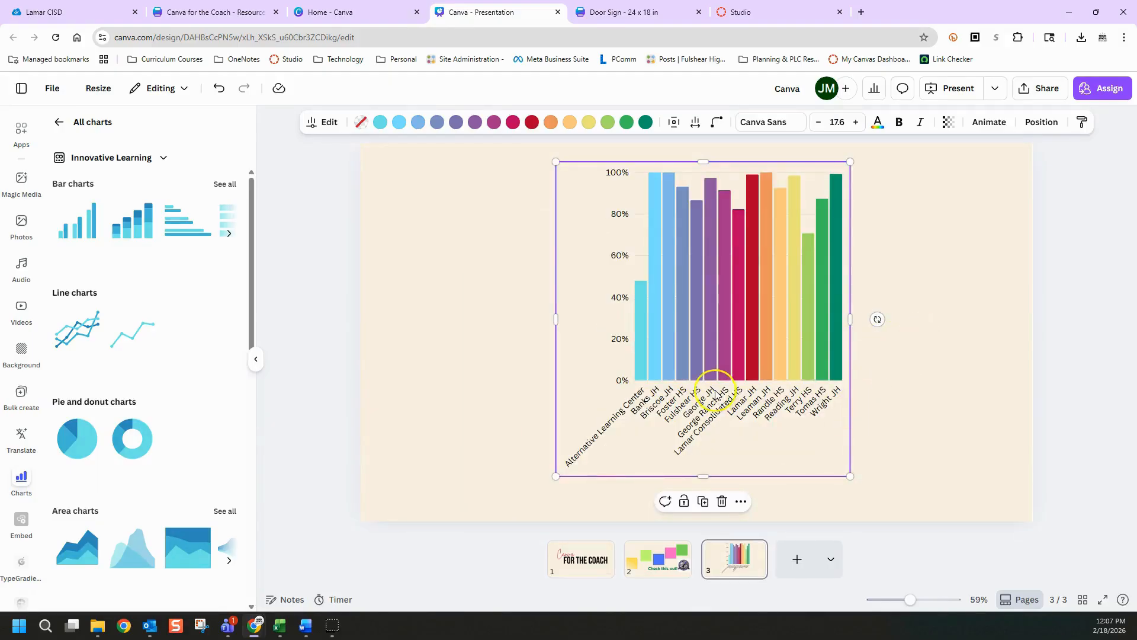
pyautogui.moveTo(695, 368)
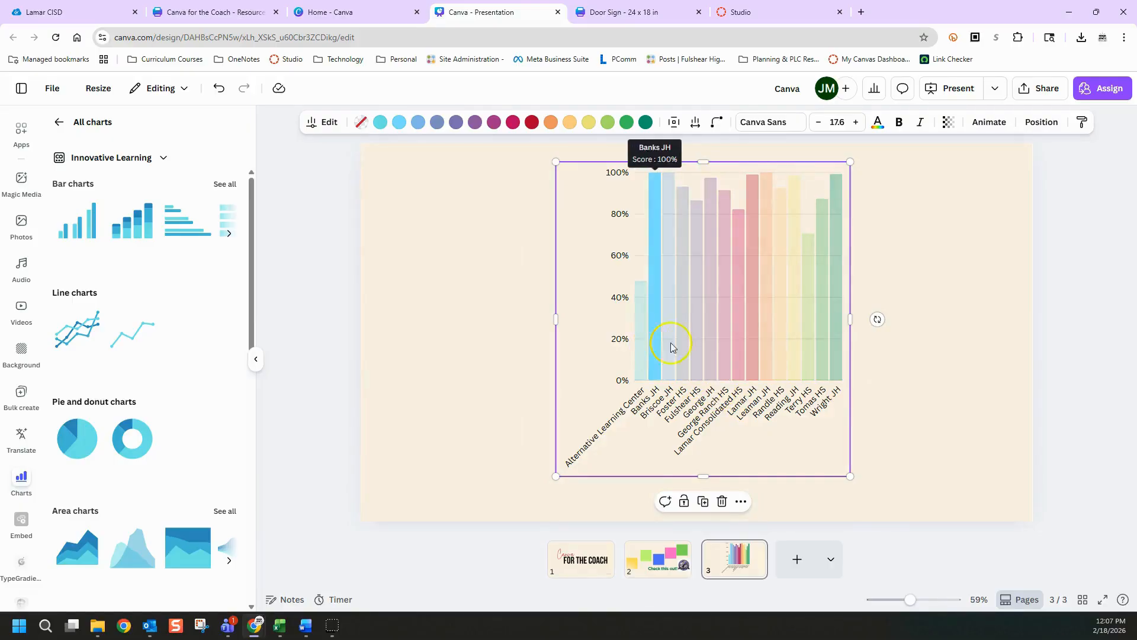
pyautogui.click(870, 418)
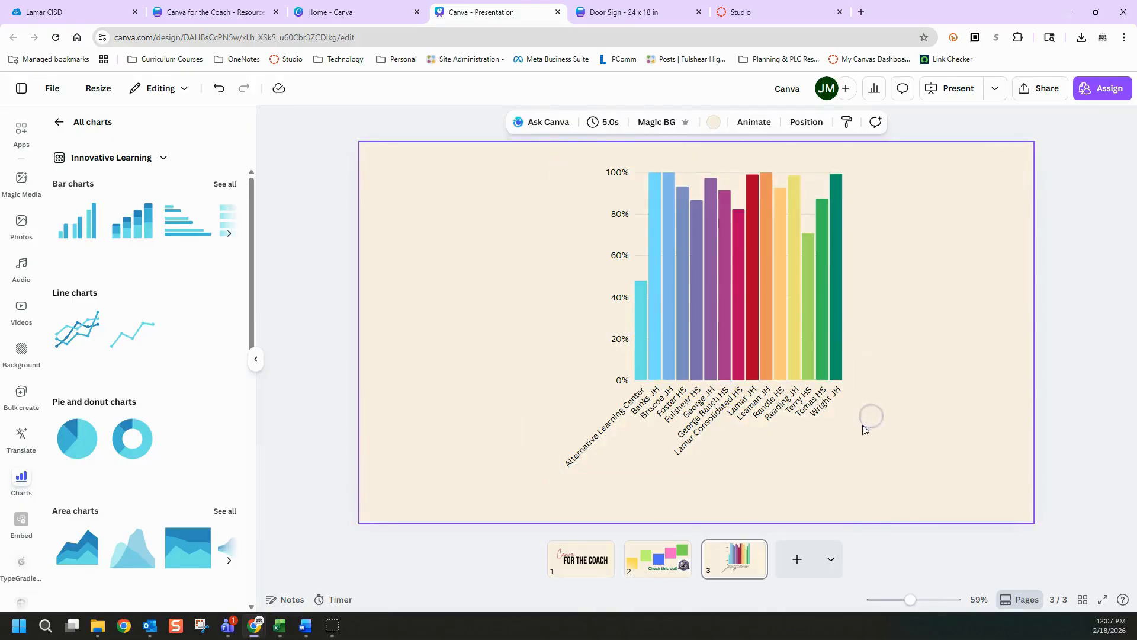
pyautogui.moveTo(809, 422); pyautogui.dragTo(945, 456)
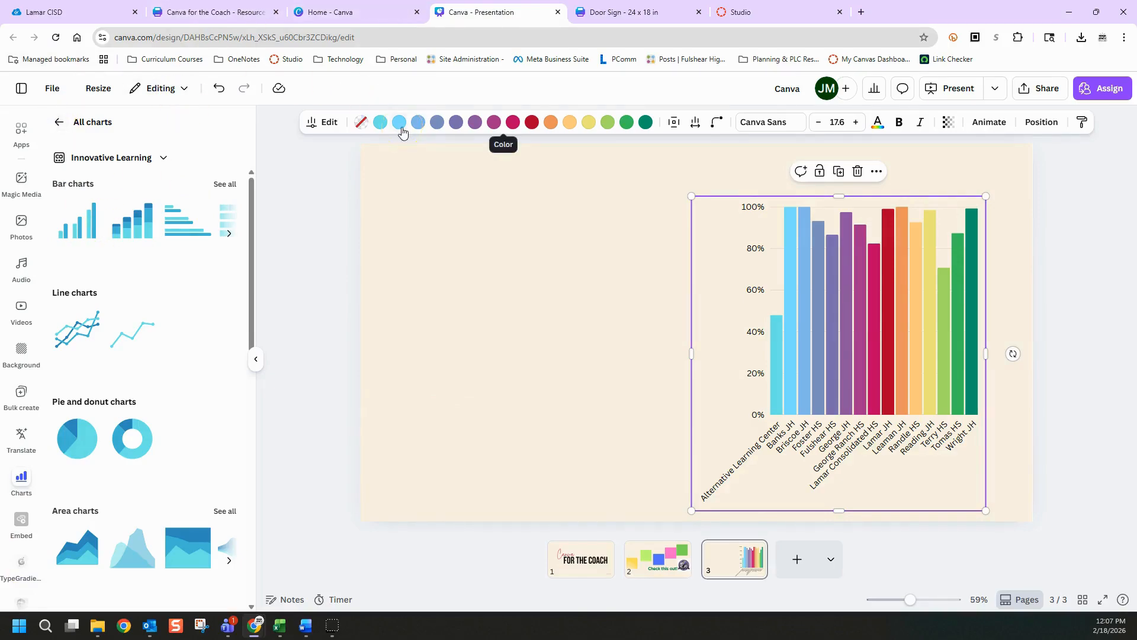
# Switch to the Door Sign design and look over its name, subject and college text boxes
pyautogui.click(233, 16)
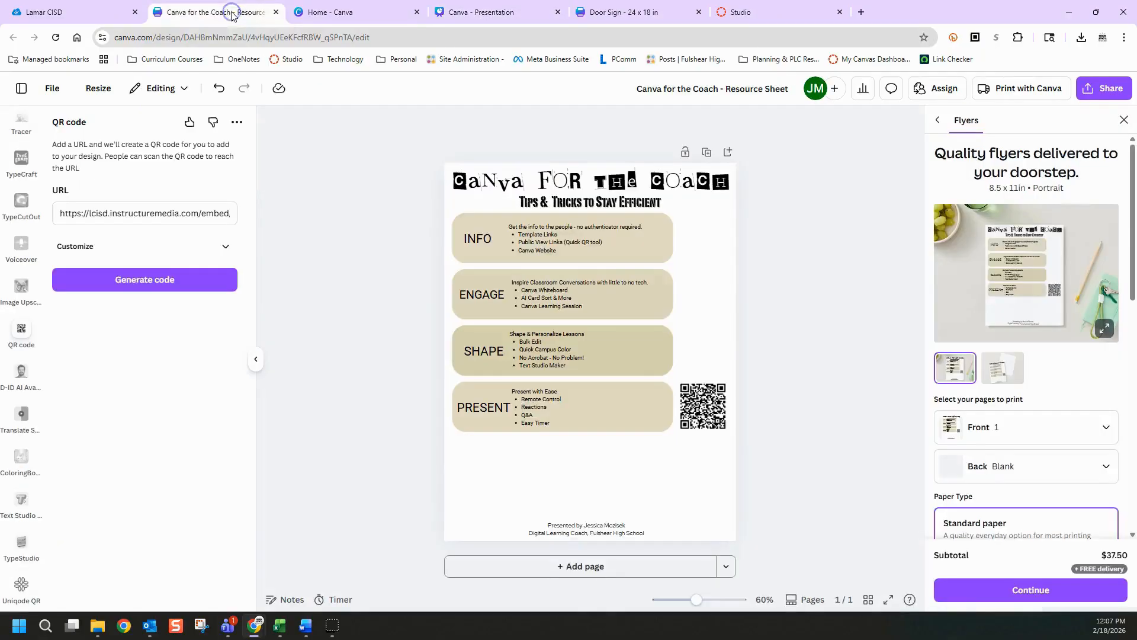
pyautogui.click(617, 13)
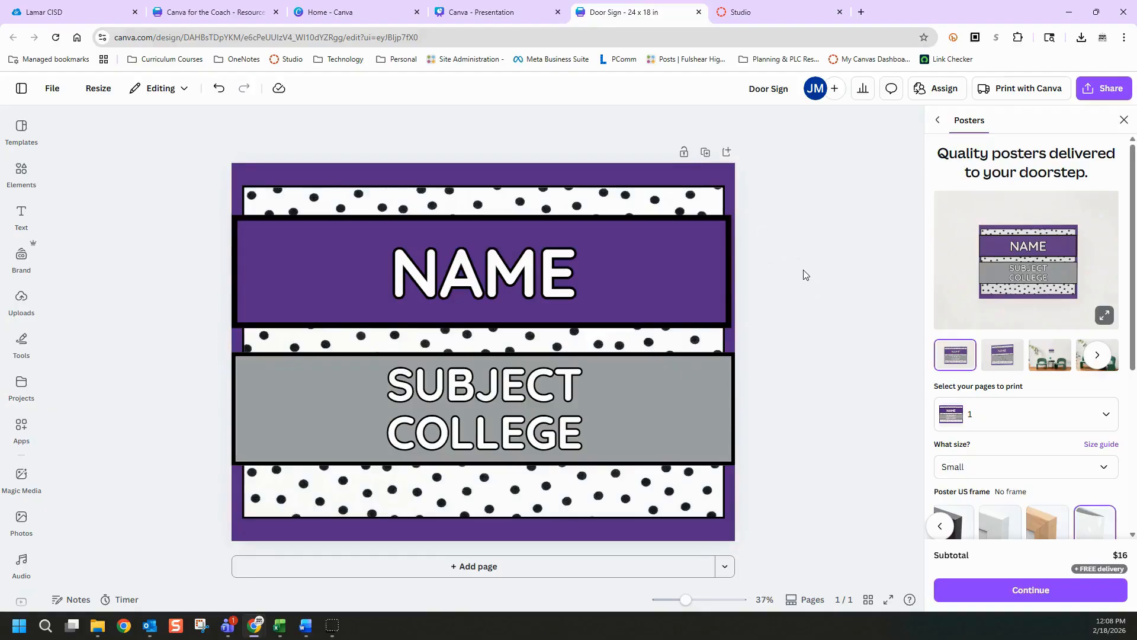
pyautogui.click(509, 381)
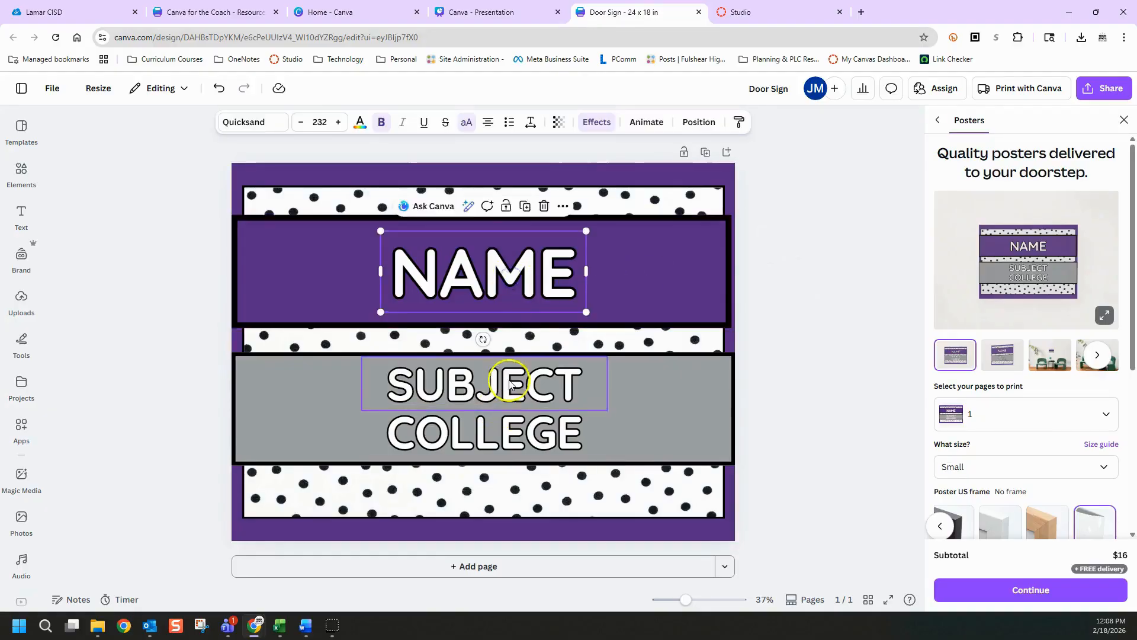
pyautogui.click(529, 446)
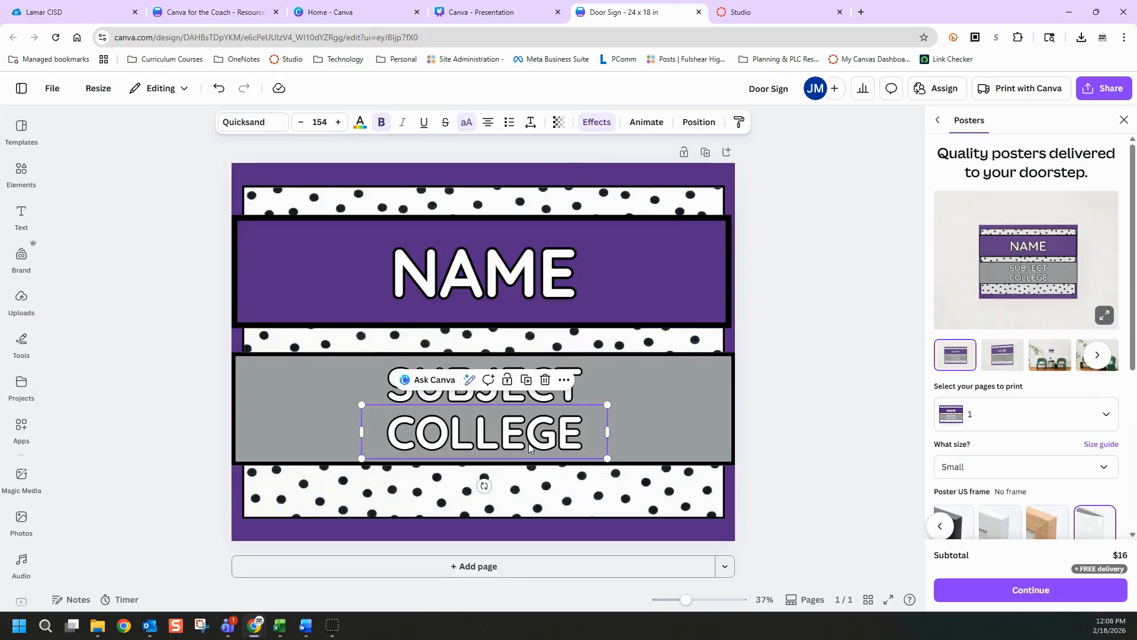
pyautogui.click(544, 294)
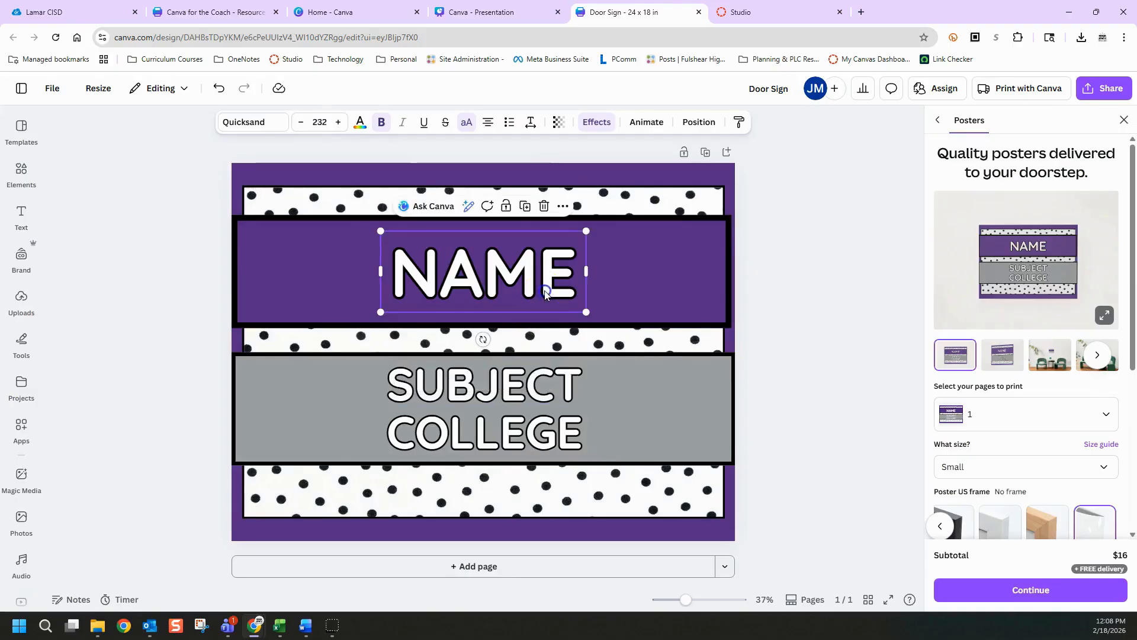
# Try replacing the NAME placeholder on the door sign with a person's first name
pyautogui.doubleClick(545, 292)
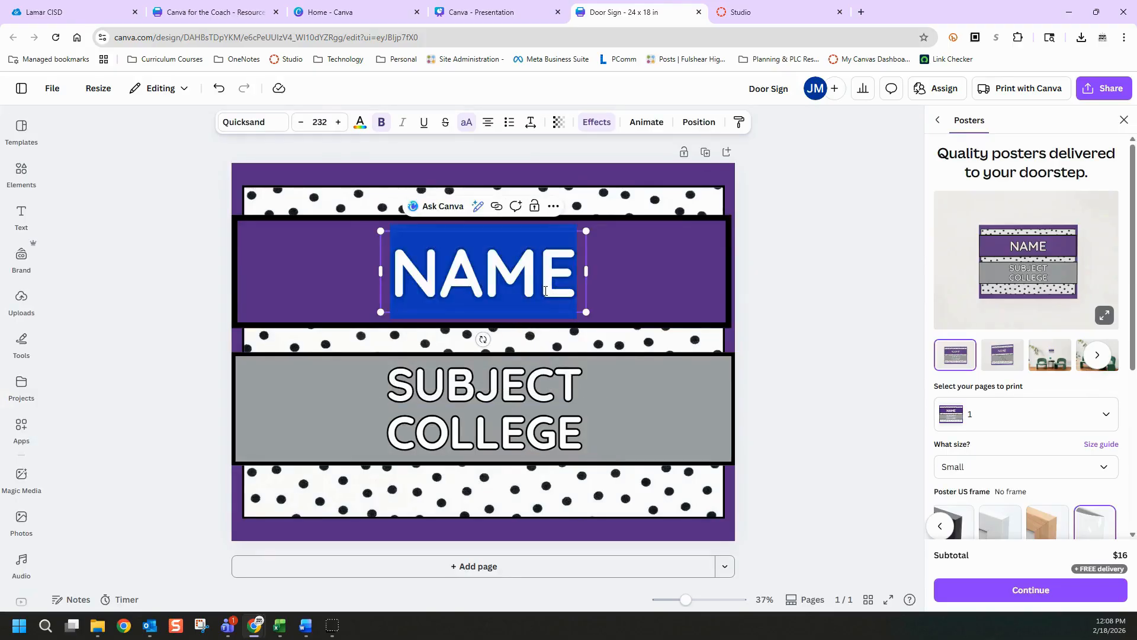
pyautogui.write('JESS')
pyautogui.press('BackSpace')
pyautogui.press('BackSpace')
pyautogui.press('BackSpace')
pyautogui.press('BackSpace')
pyautogui.write('NAME')
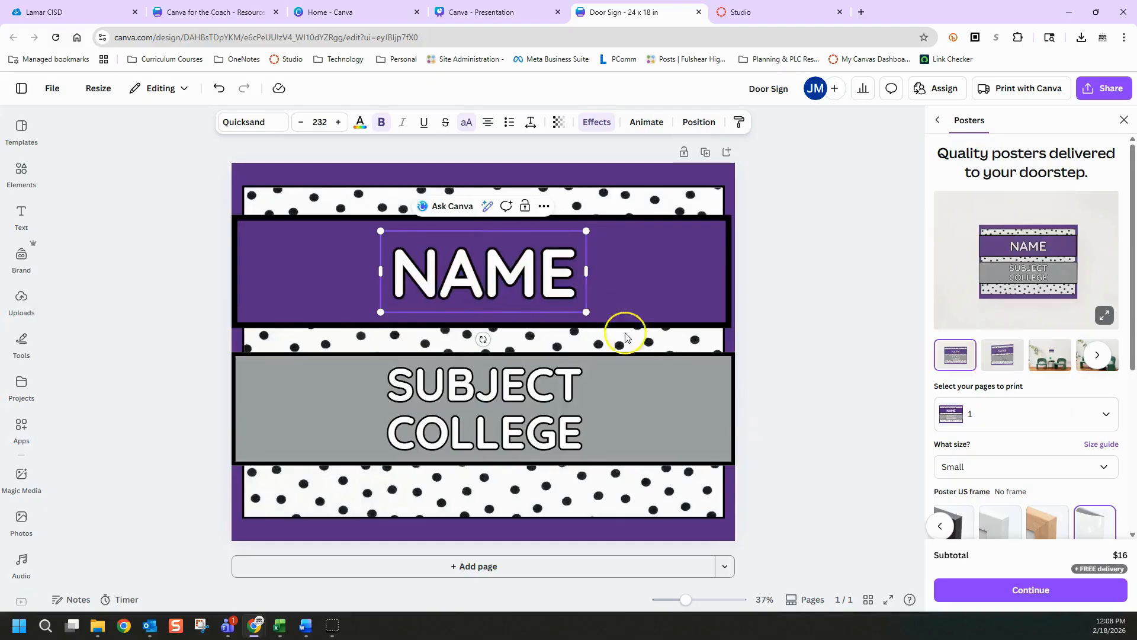
pyautogui.click(751, 302)
# Dismiss the poster printing offer beside the door sign and locate the Bulk create tool
pyautogui.click(1125, 121)
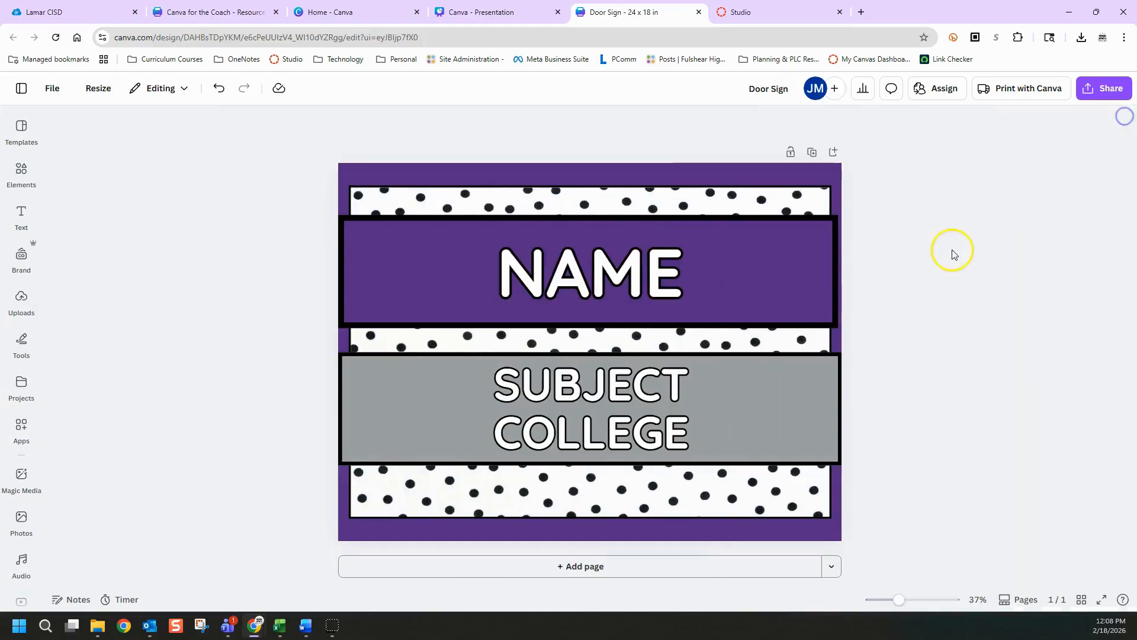
pyautogui.click(23, 294)
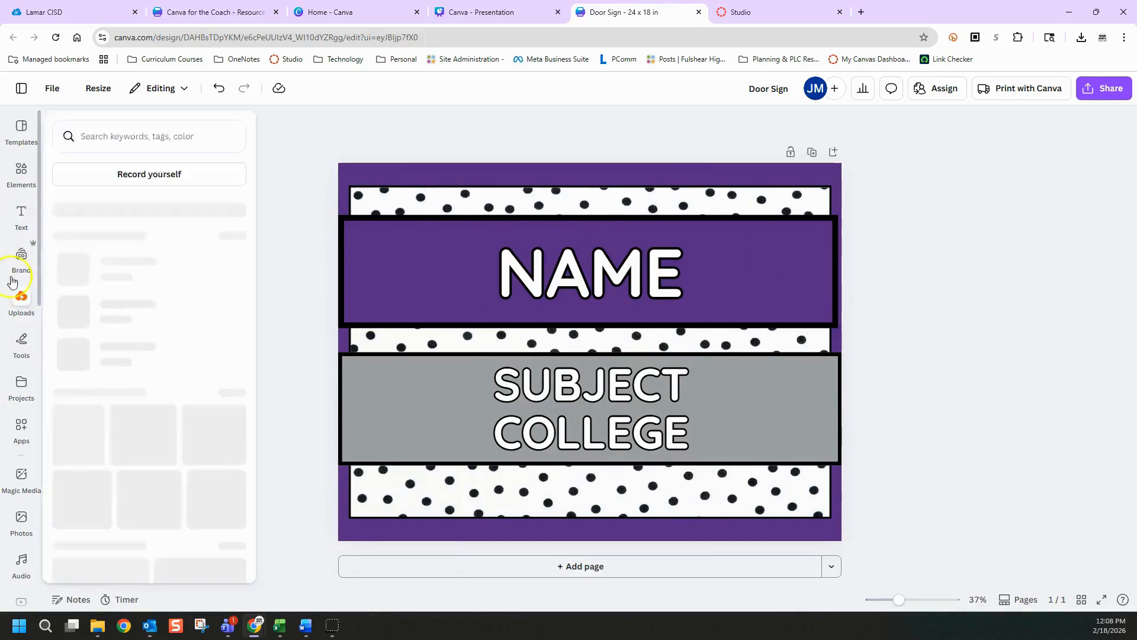
pyautogui.click(21, 343)
pyautogui.scroll(-4, 23, 439)
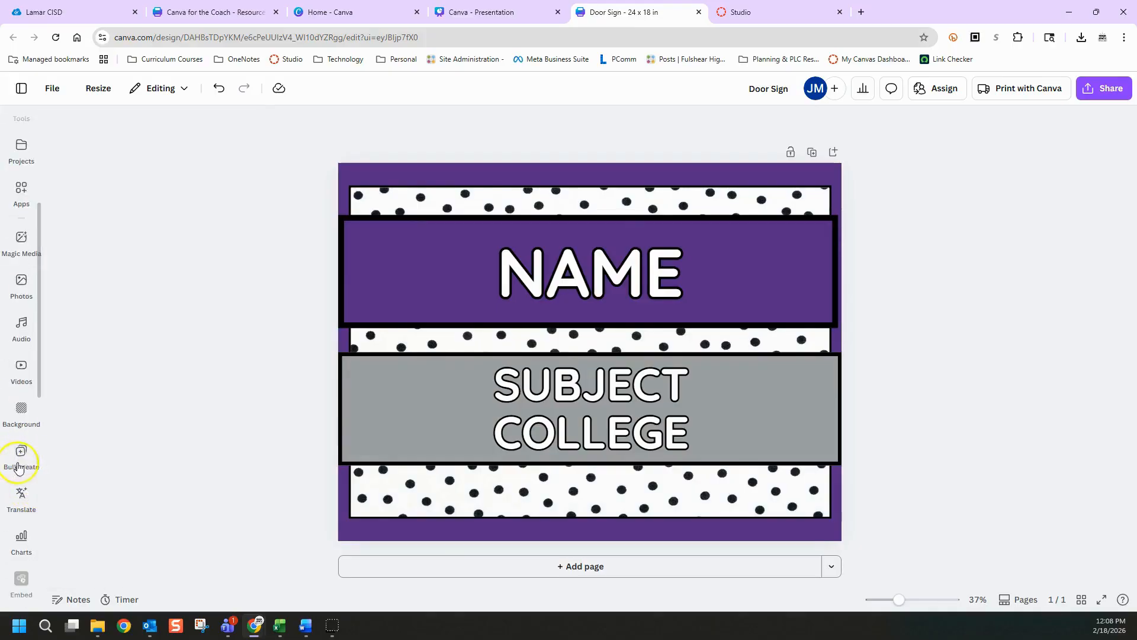
# Switch to the sample_teacher_spreadsheet (1) workbook in Excel and bring its window fully into view over the door sign
pyautogui.click(271, 626)
pyautogui.click(345, 572)
pyautogui.press('super+d')
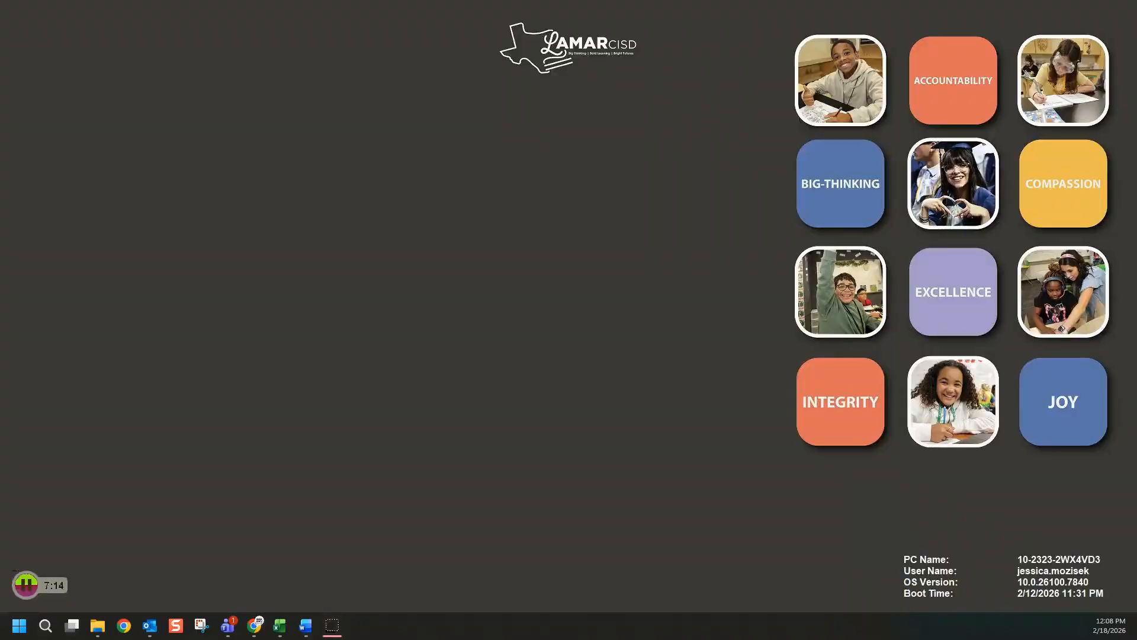
pyautogui.press('super+d')
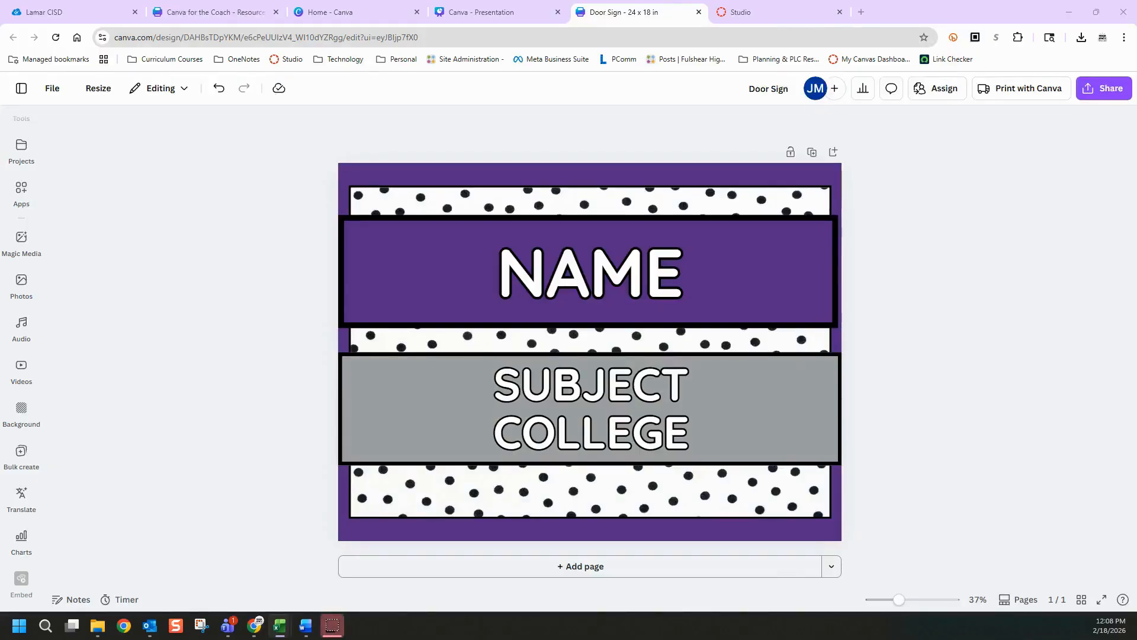
pyautogui.moveTo(1136, 169); pyautogui.dragTo(861, 141)
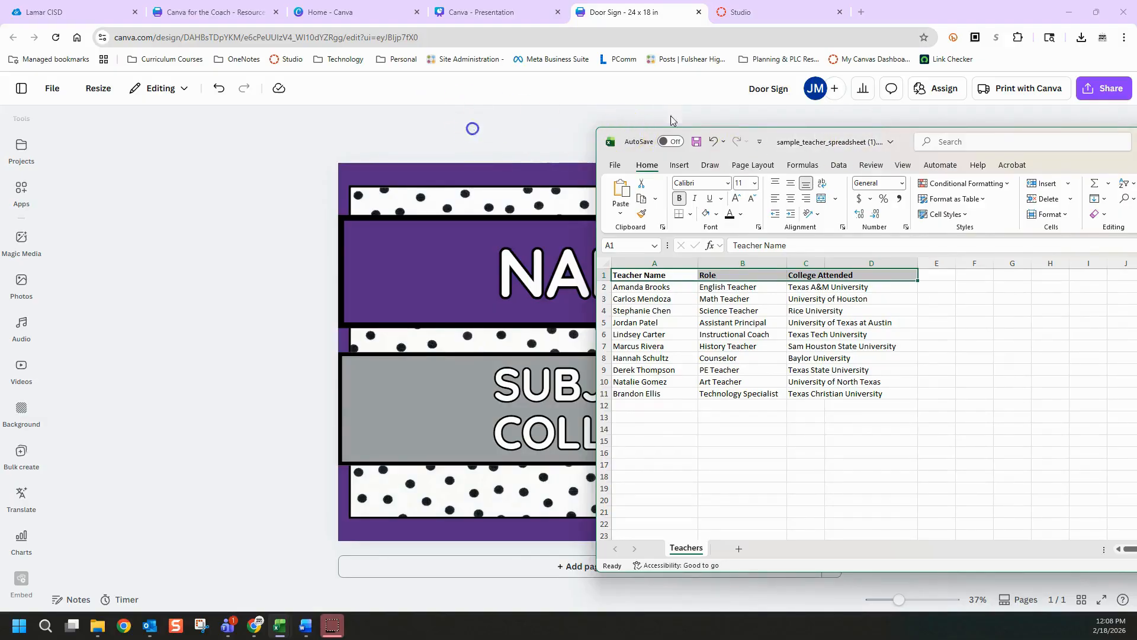
pyautogui.moveTo(1135, 137); pyautogui.dragTo(747, 88)
# Save a copy of the teacher workbook in Downloads as sample_teacher_spreadsheet (1).csv in CSV UTF-8 (Comma delimited) format
pyautogui.click(113, 116)
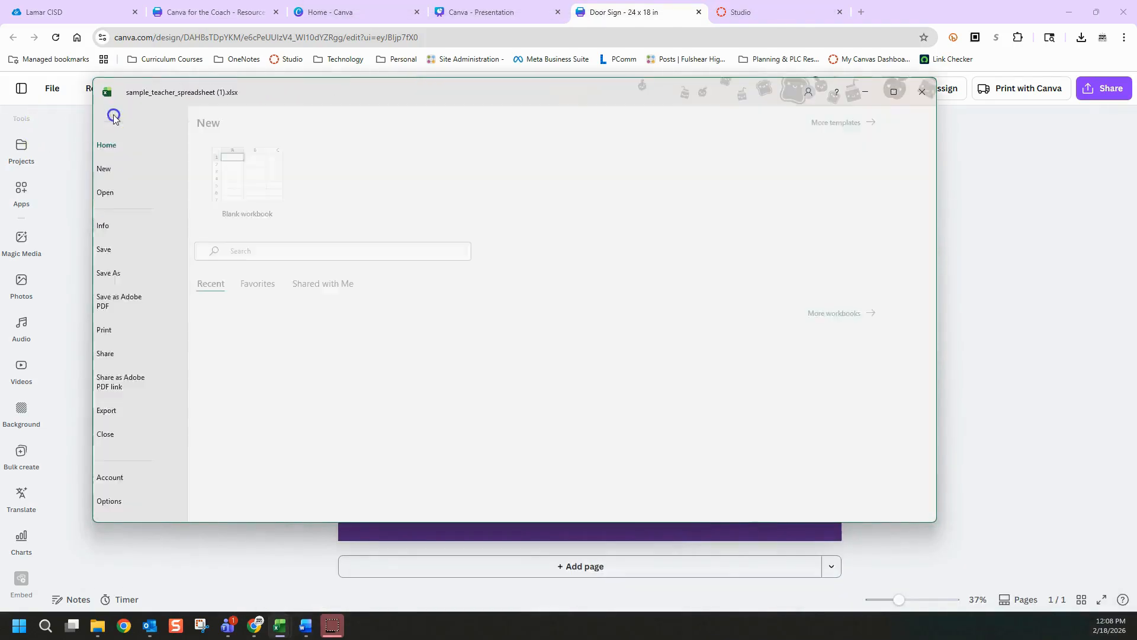
pyautogui.click(134, 274)
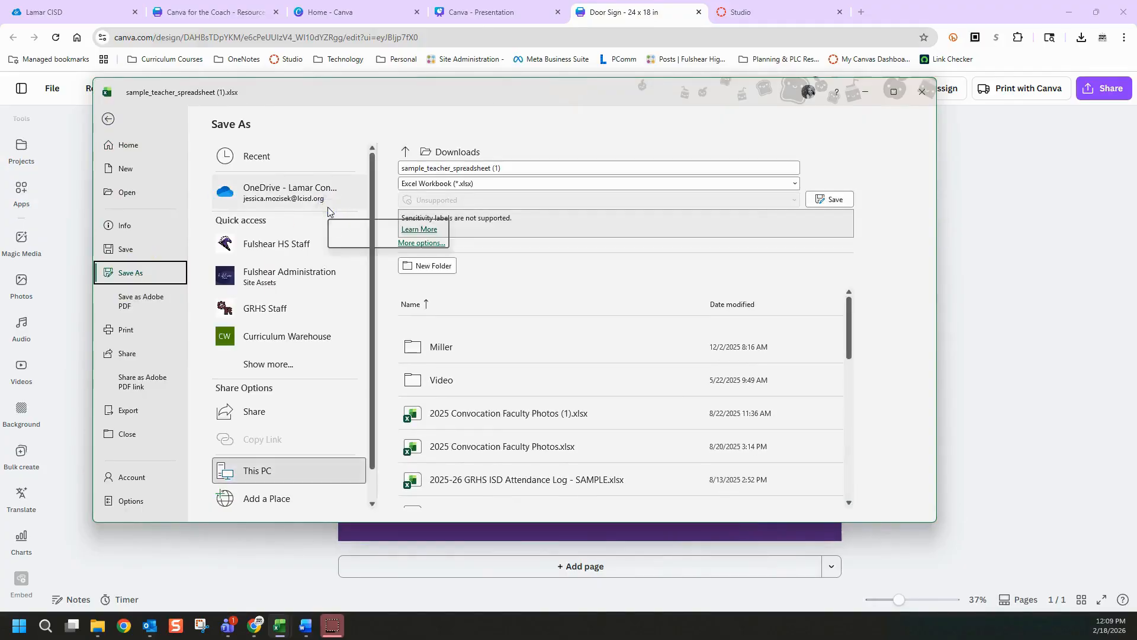
pyautogui.click(273, 471)
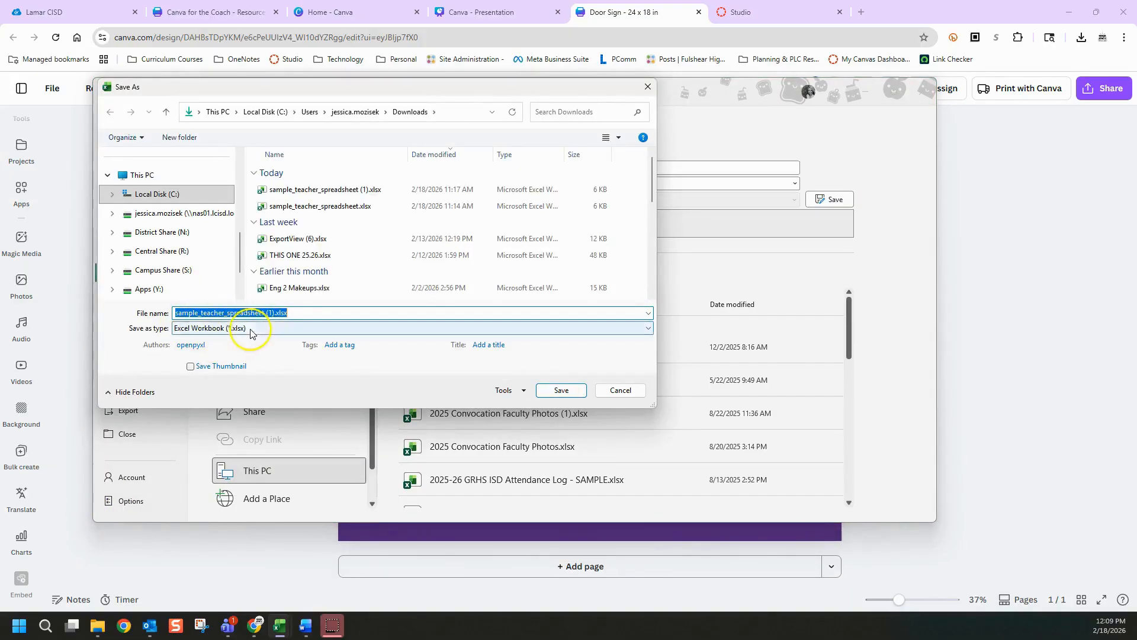
pyautogui.click(234, 329)
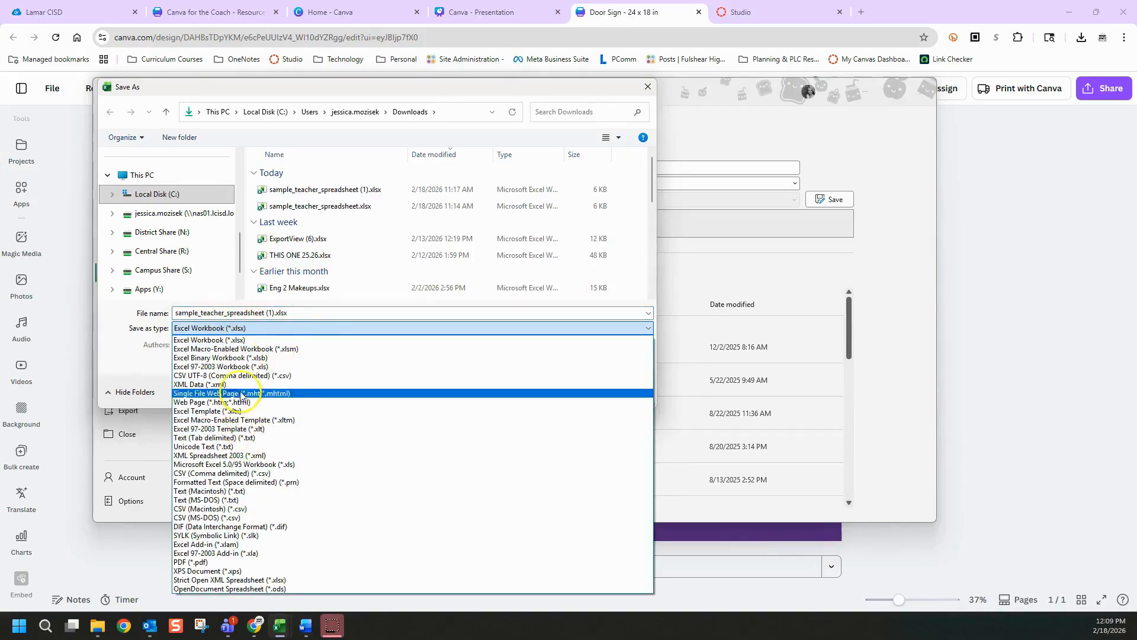
pyautogui.click(244, 375)
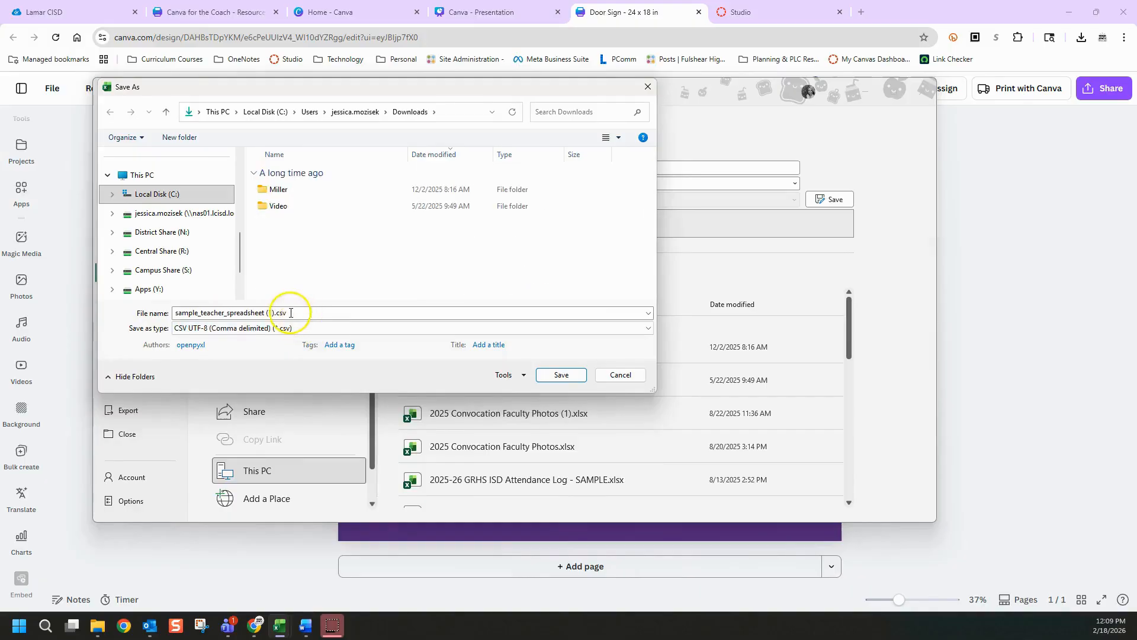
pyautogui.scroll(5, 126, 188)
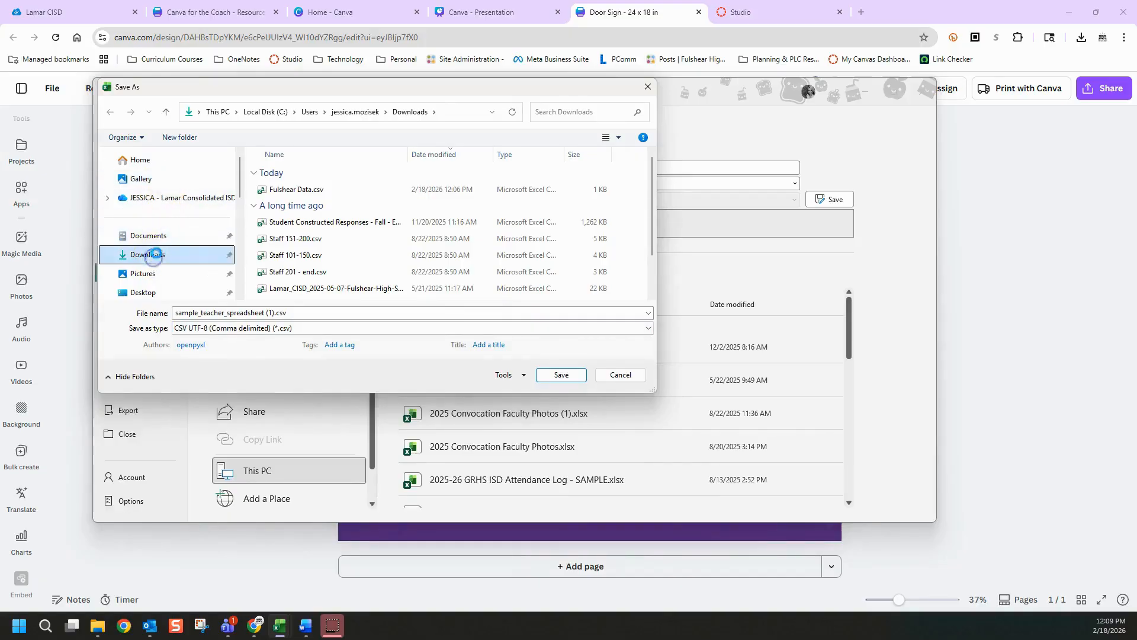
pyautogui.click(148, 255)
pyautogui.click(554, 374)
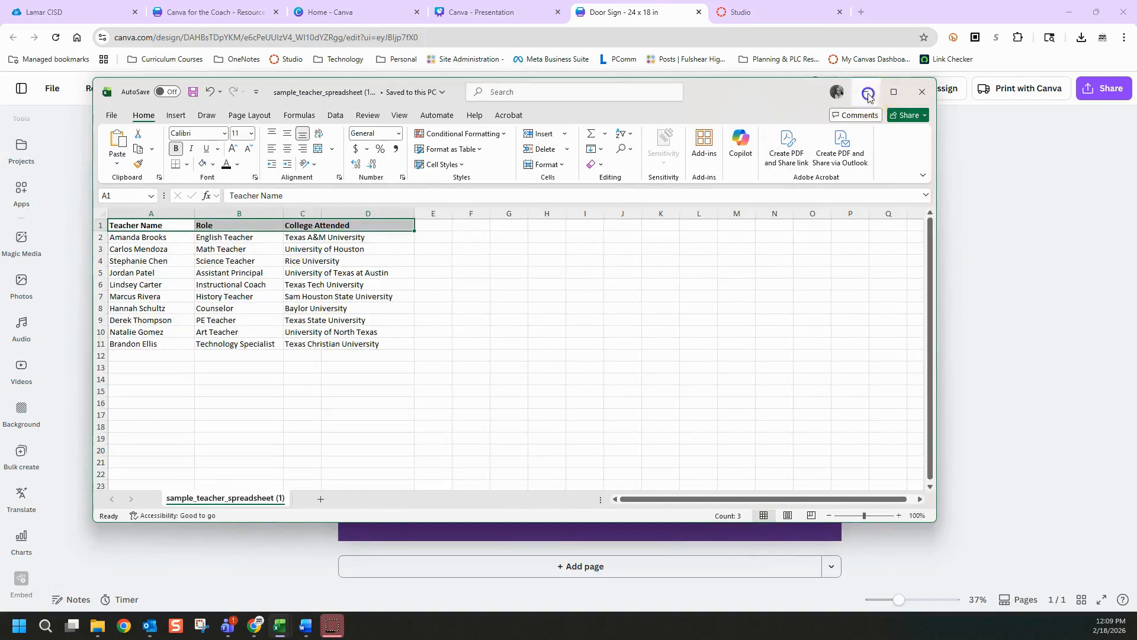
# Return to the door sign in Canva and open the Bulk create data source options
pyautogui.click(866, 93)
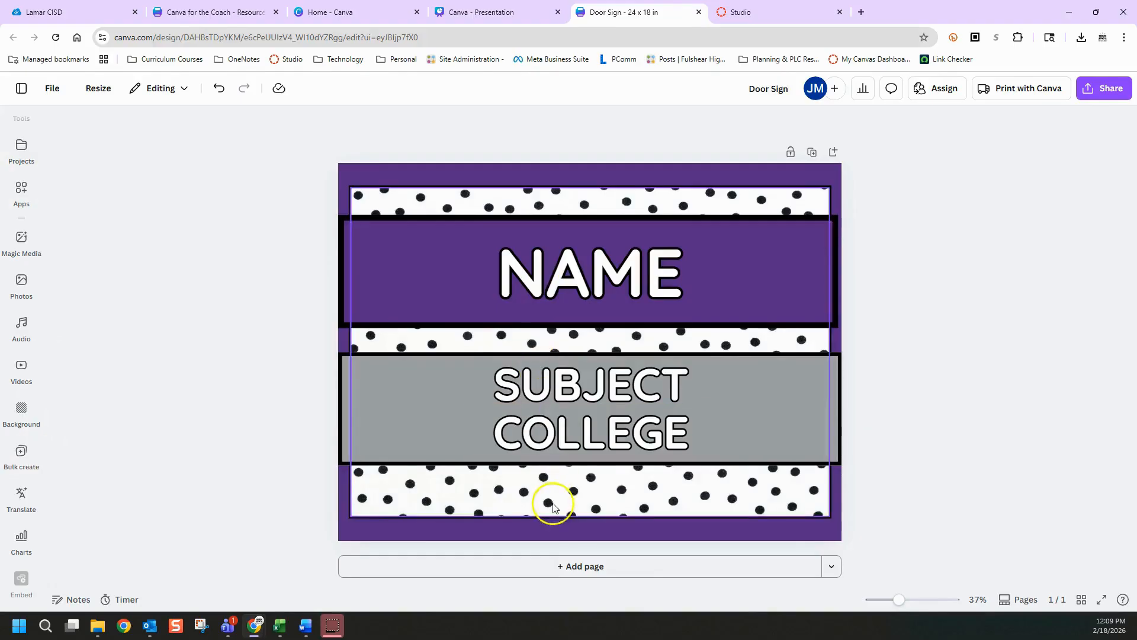
pyautogui.click(21, 457)
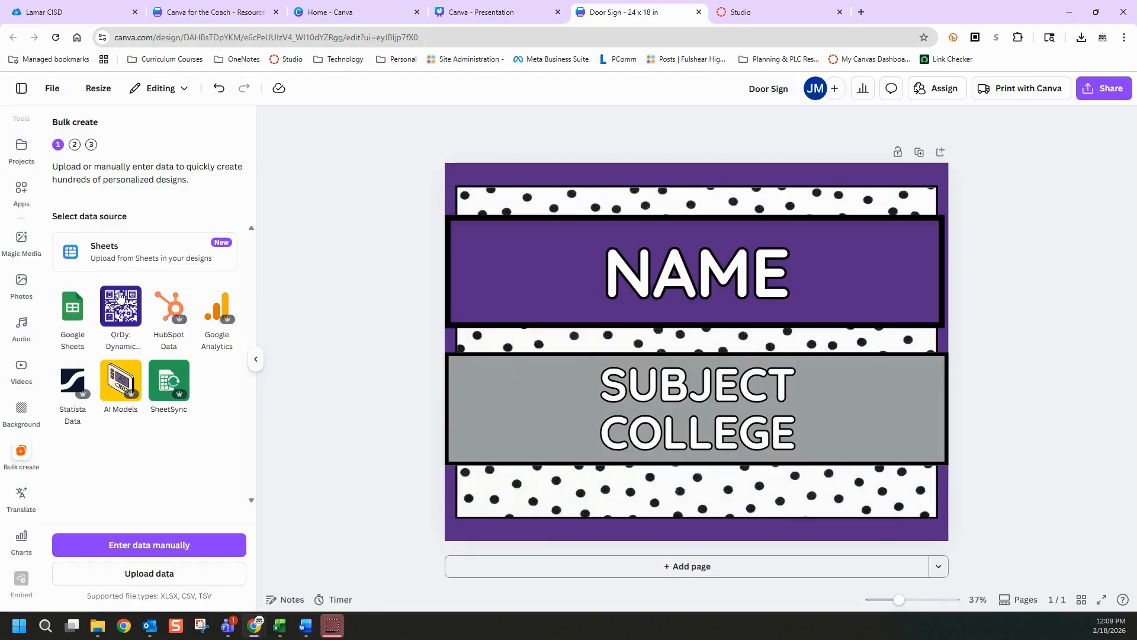
pyautogui.click(23, 456)
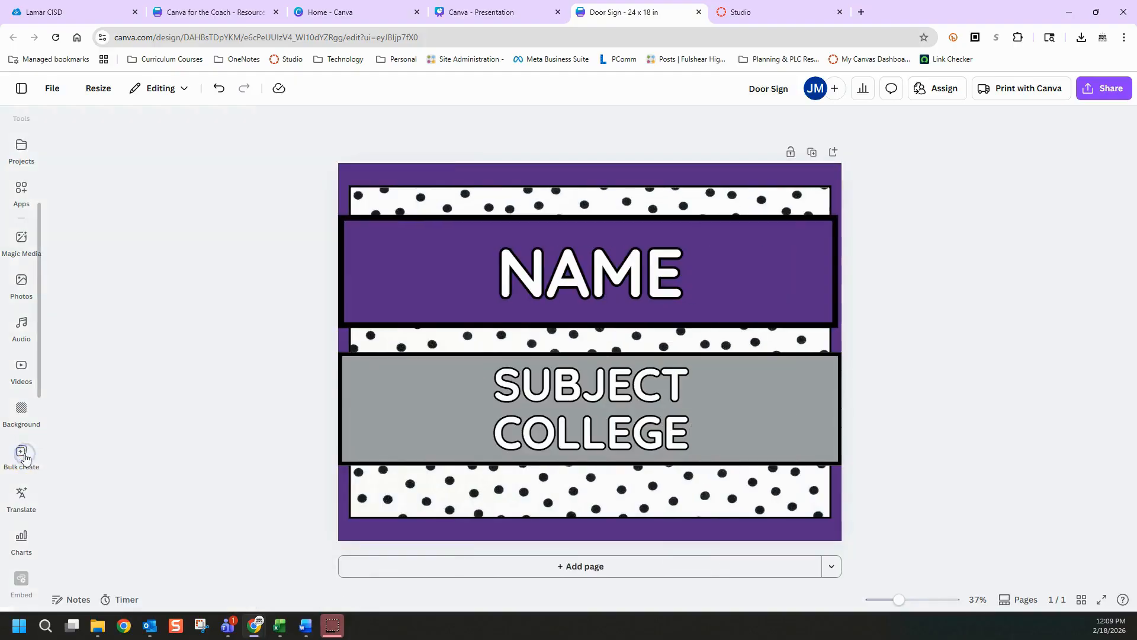
pyautogui.click(24, 456)
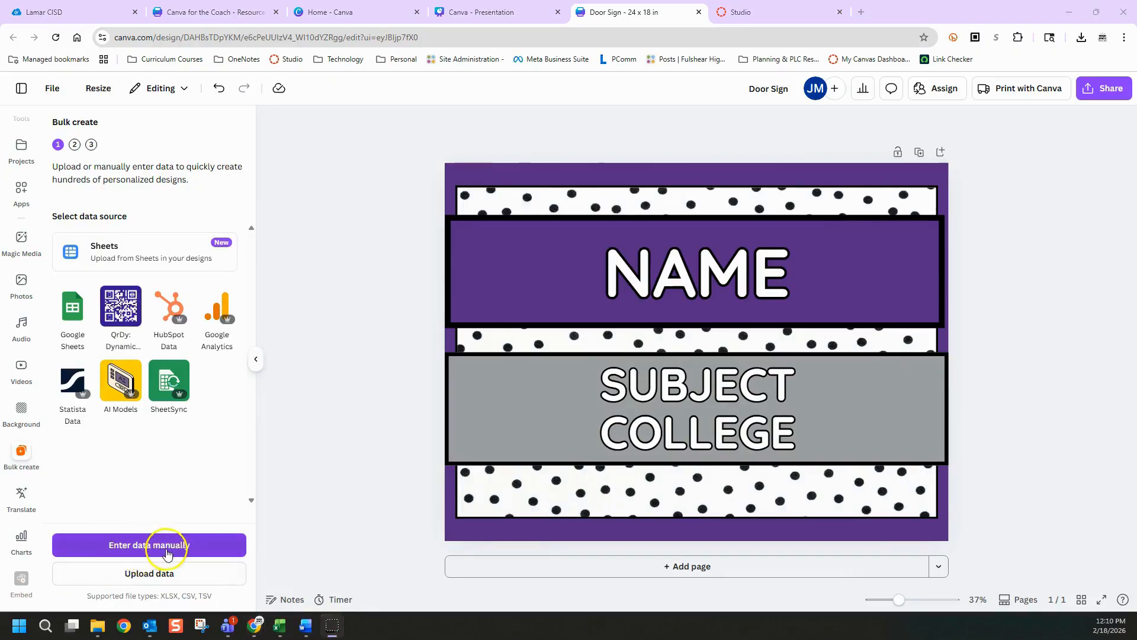
# Upload sample_teacher_spreadsheet (1).csv from Downloads as the bulk data and connect the NAME text to the Teacher Name field
pyautogui.click(158, 579)
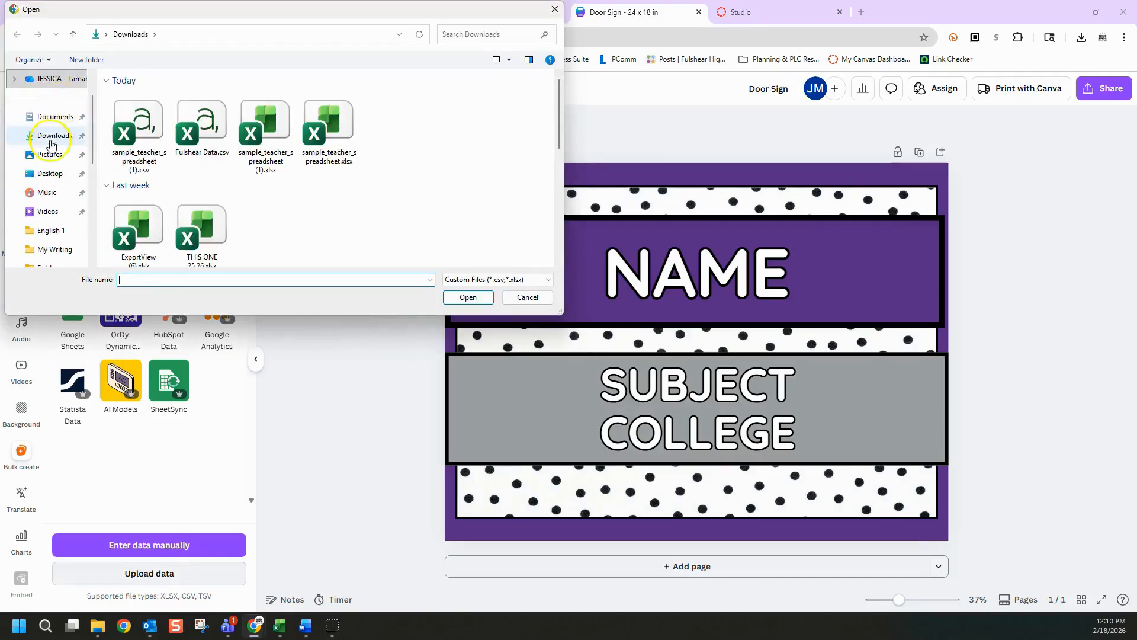
pyautogui.doubleClick(142, 133)
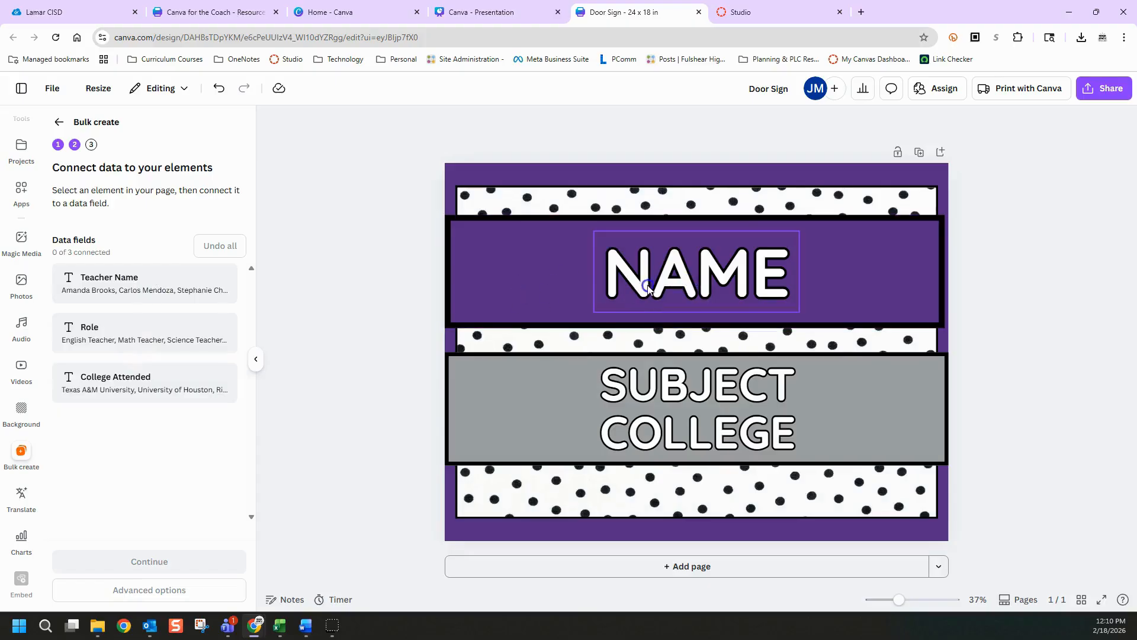
pyautogui.click(695, 287)
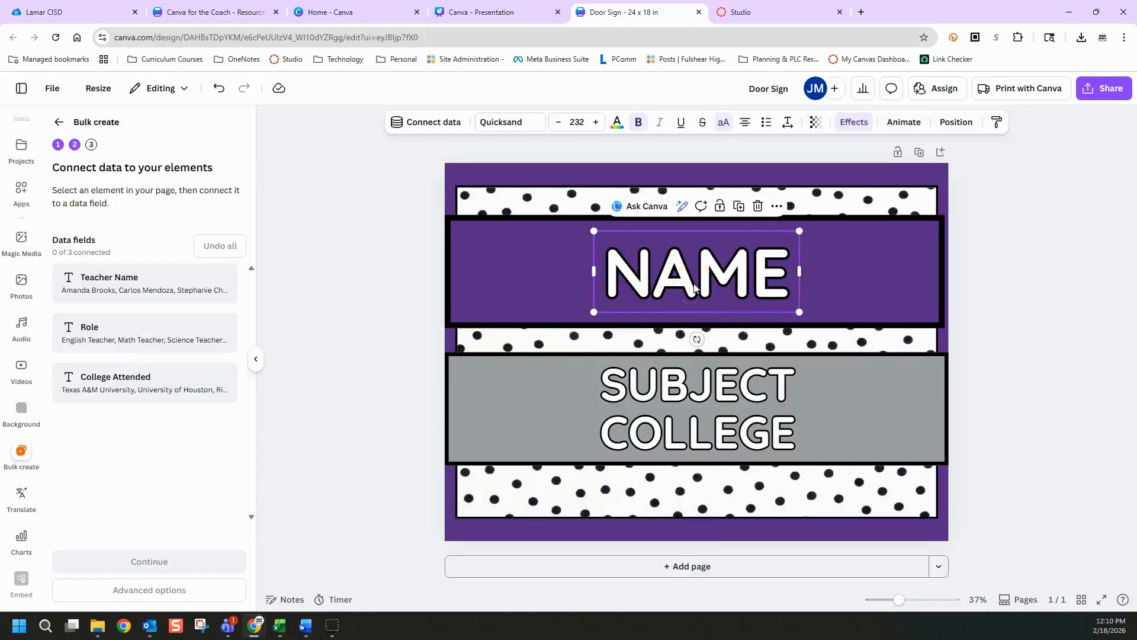
pyautogui.rightClick(694, 287)
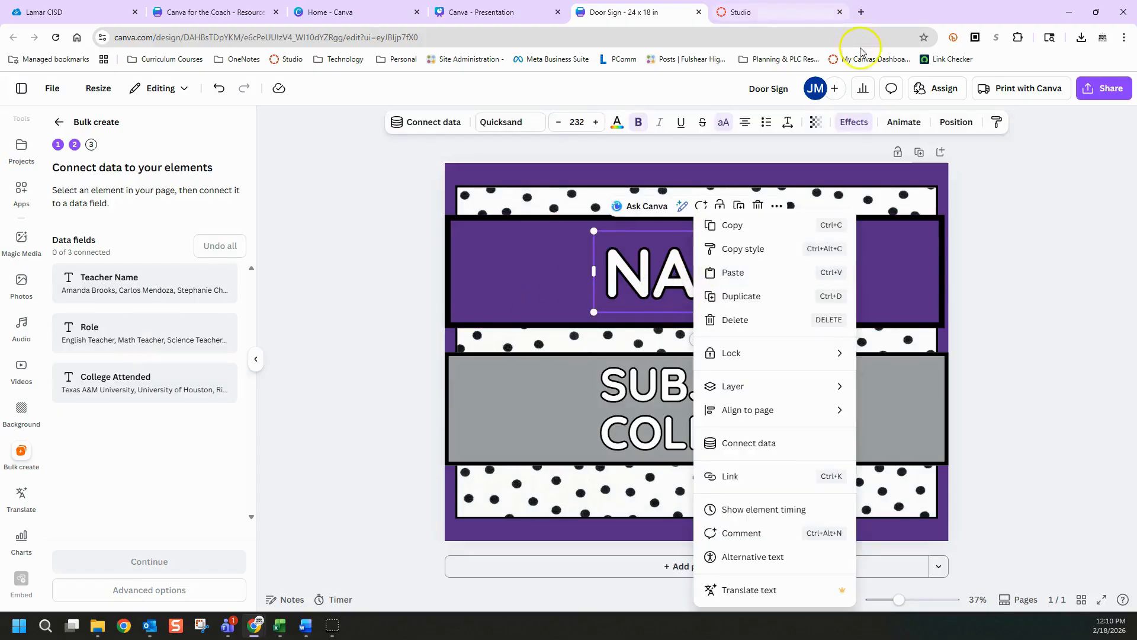
pyautogui.click(773, 449)
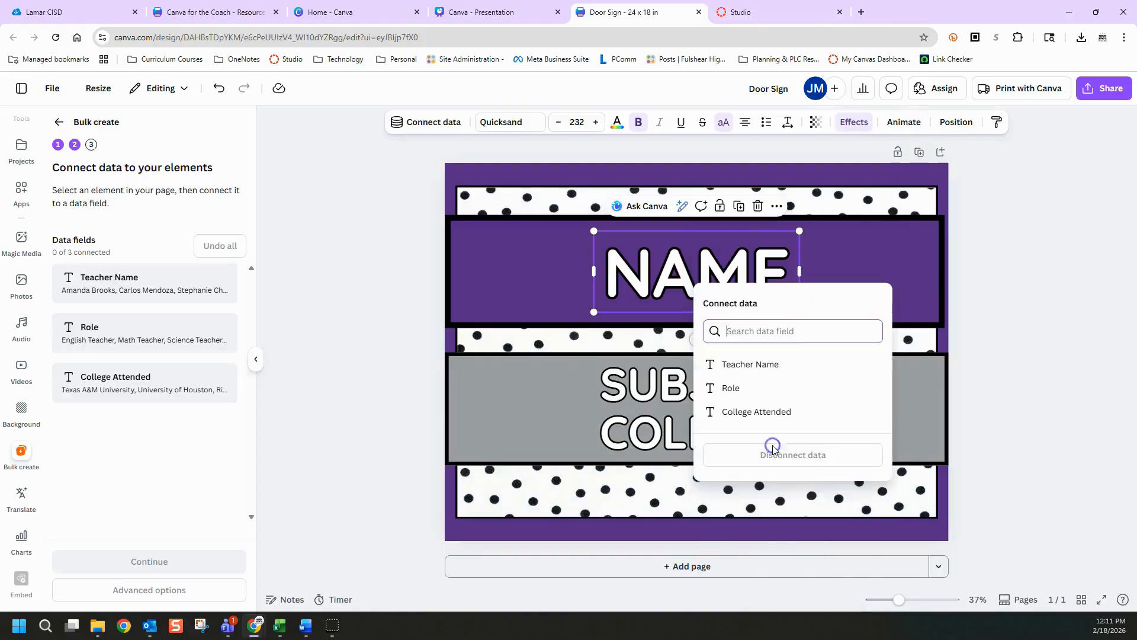
pyautogui.click(751, 365)
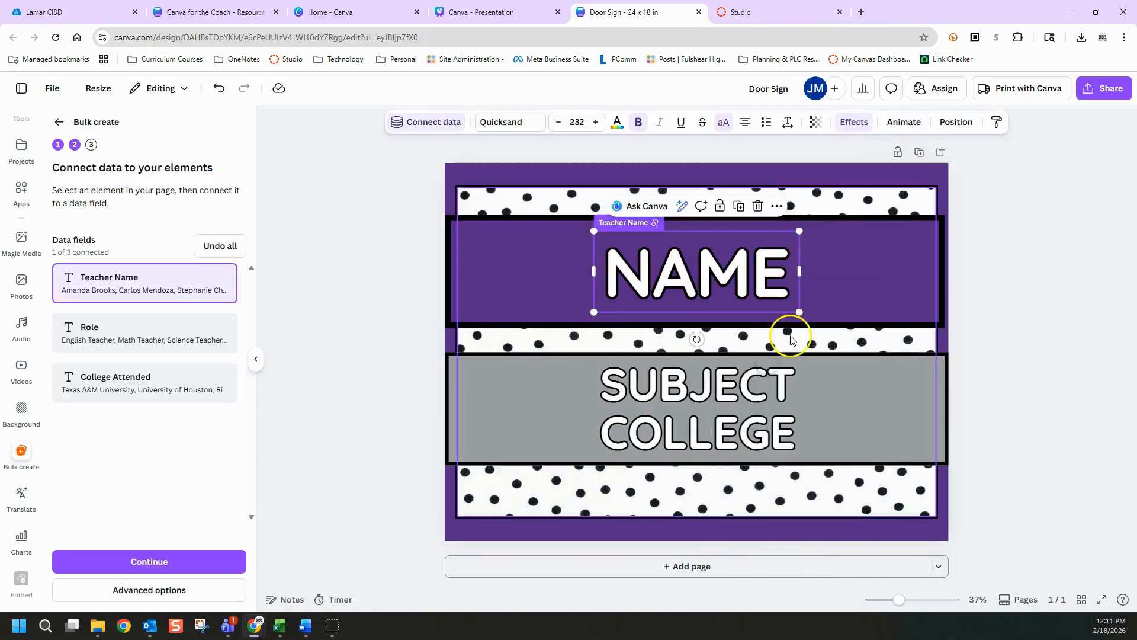
# Connect the SUBJECT text on the door sign to the Role data field
pyautogui.click(758, 397)
pyautogui.rightClick(756, 396)
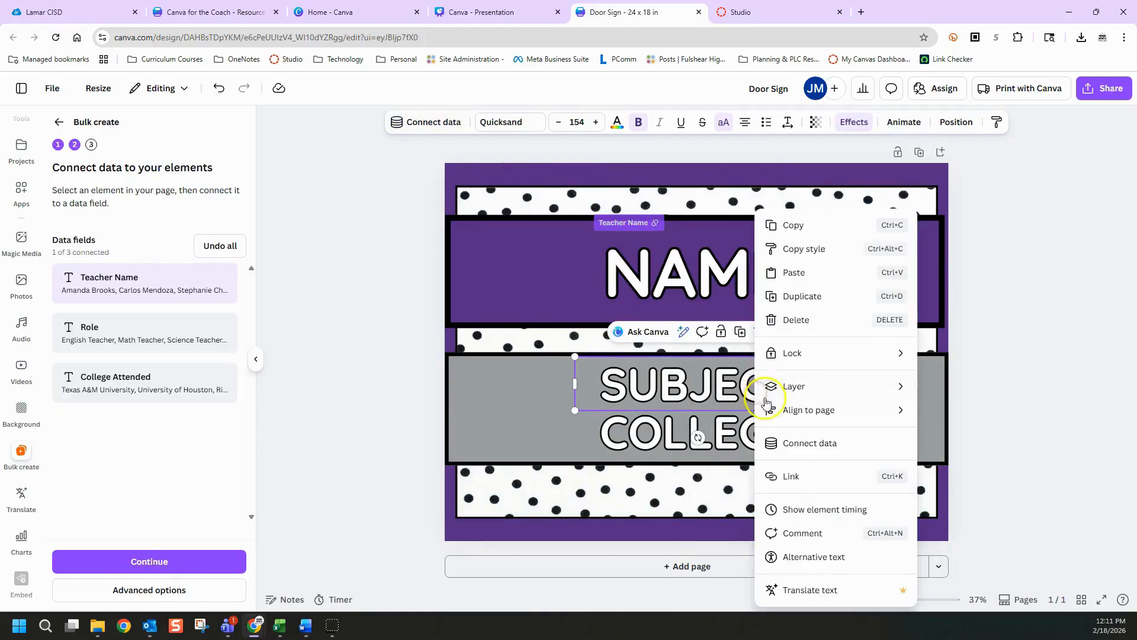
pyautogui.click(829, 452)
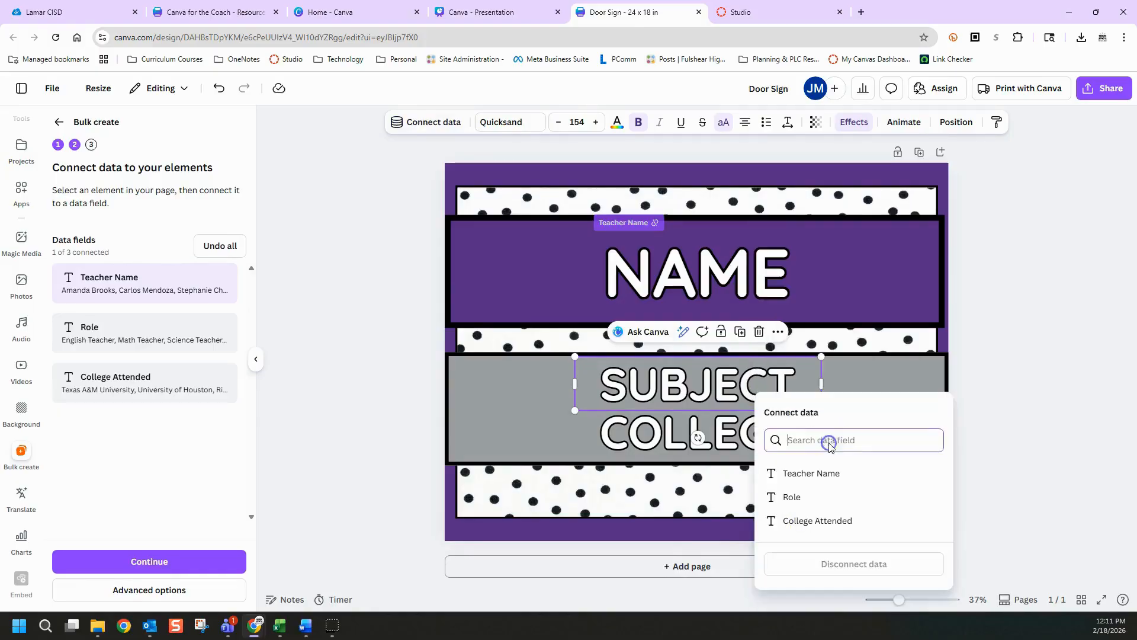
pyautogui.click(823, 501)
# Connect the COLLEGE text to the College Attended field and generate designs for all 10 teacher records
pyautogui.click(747, 433)
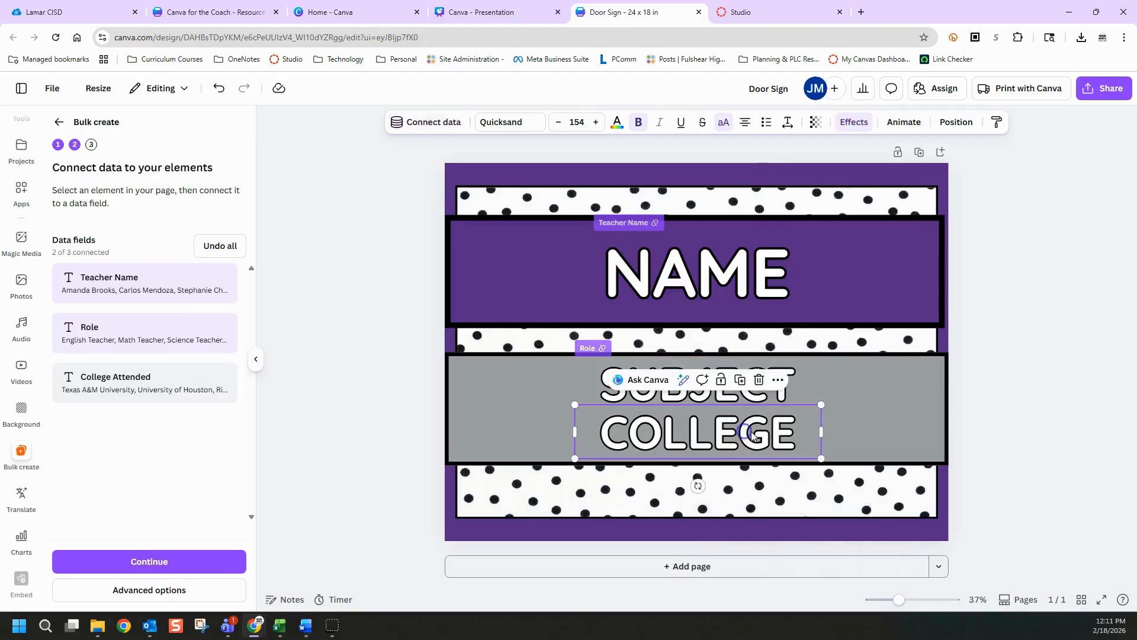
pyautogui.rightClick(762, 437)
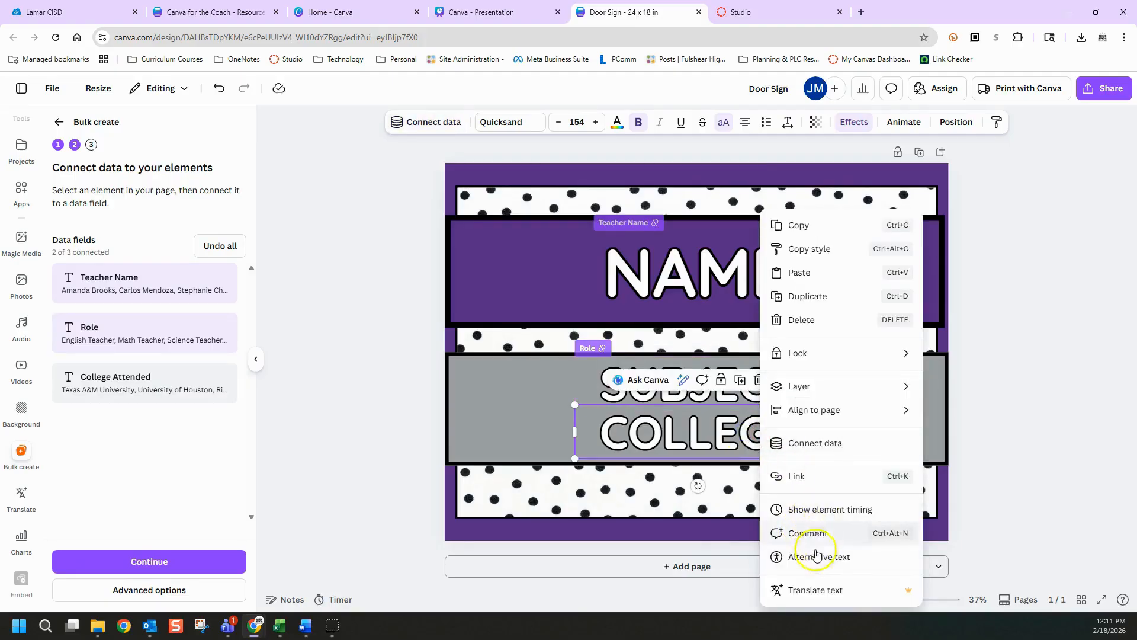
pyautogui.click(807, 446)
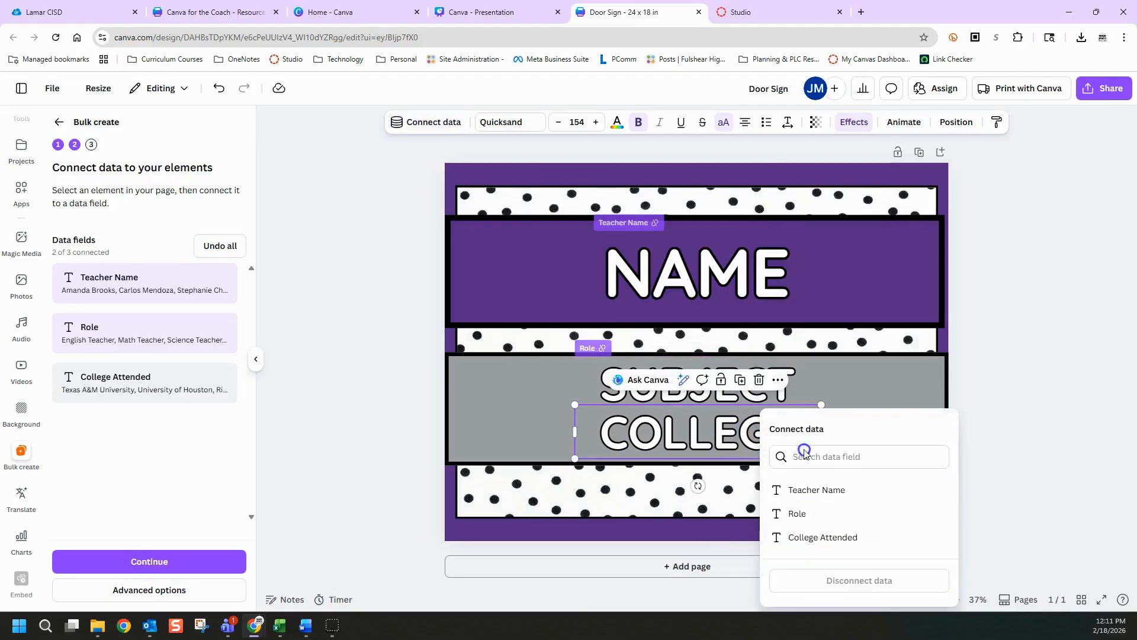
pyautogui.click(817, 538)
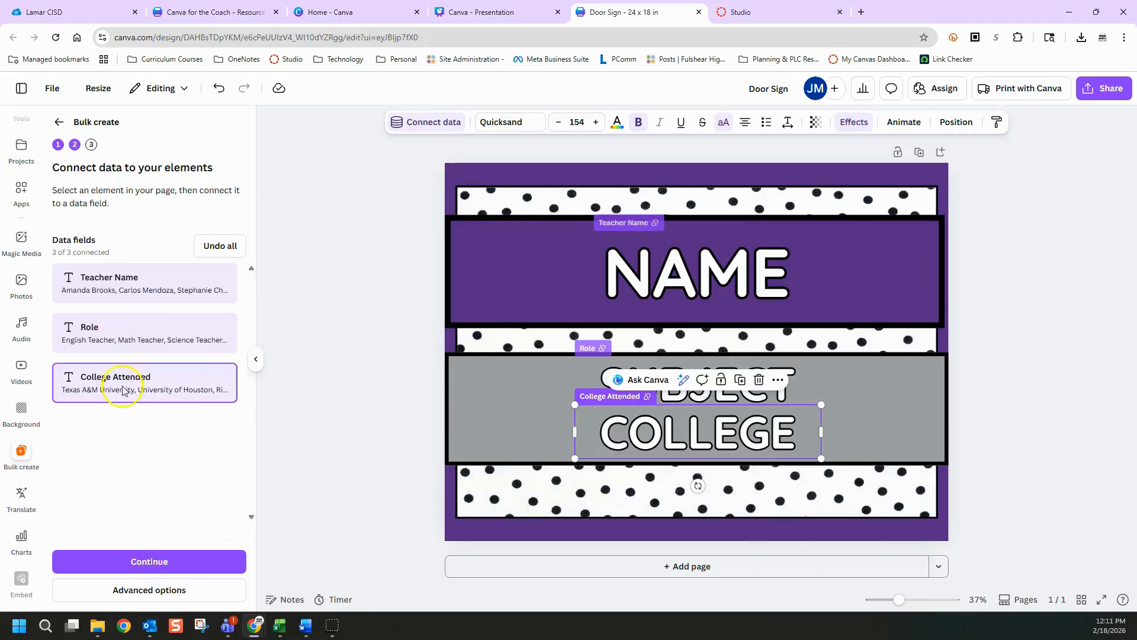
pyautogui.click(179, 559)
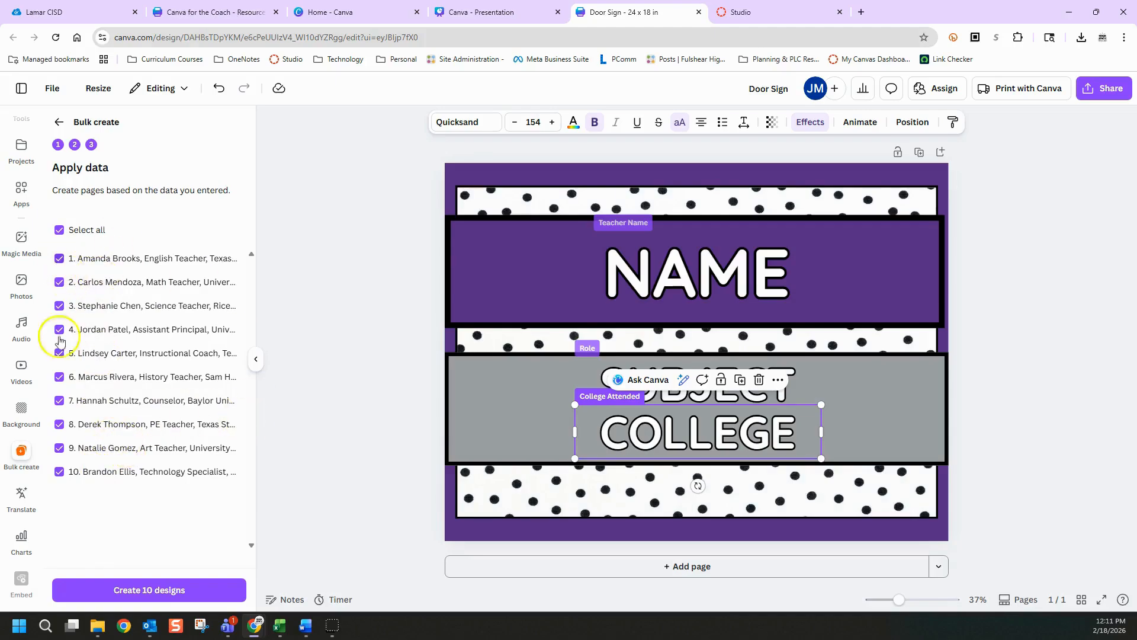
pyautogui.click(154, 589)
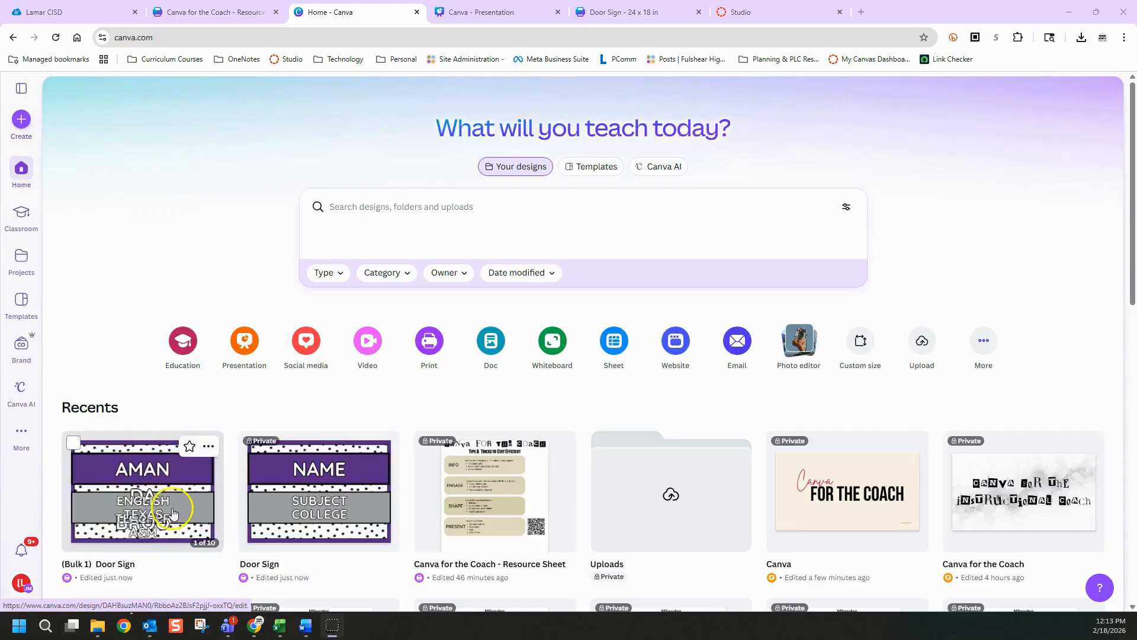
# Reopen the original Door Sign design from recent designs and shrink the NAME text to a size of about 126
pyautogui.click(364, 481)
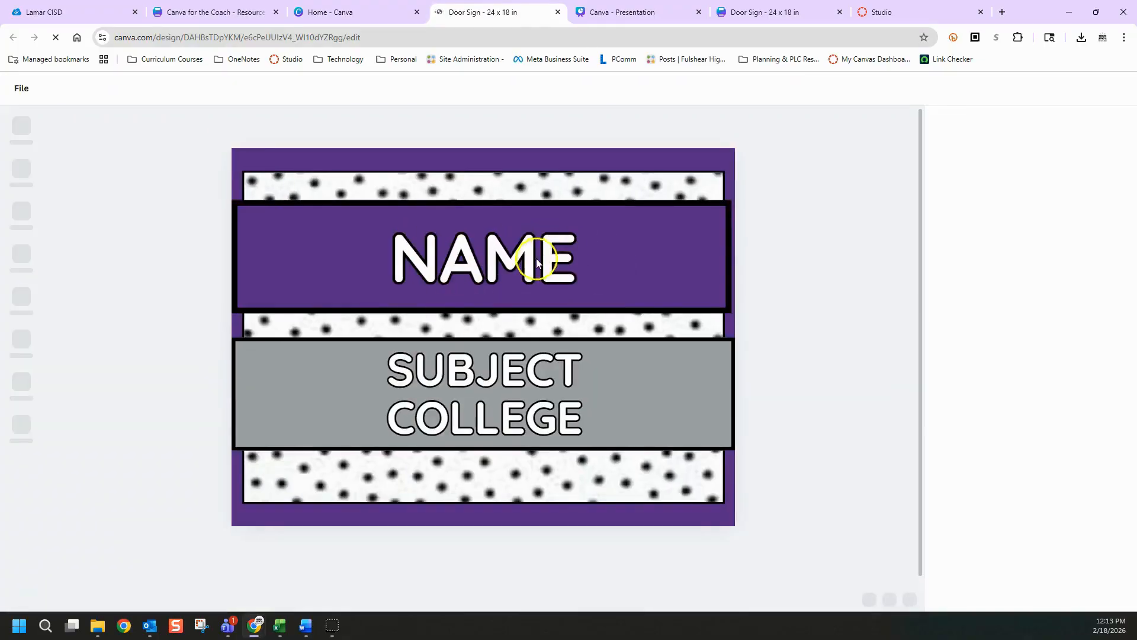
pyautogui.click(508, 270)
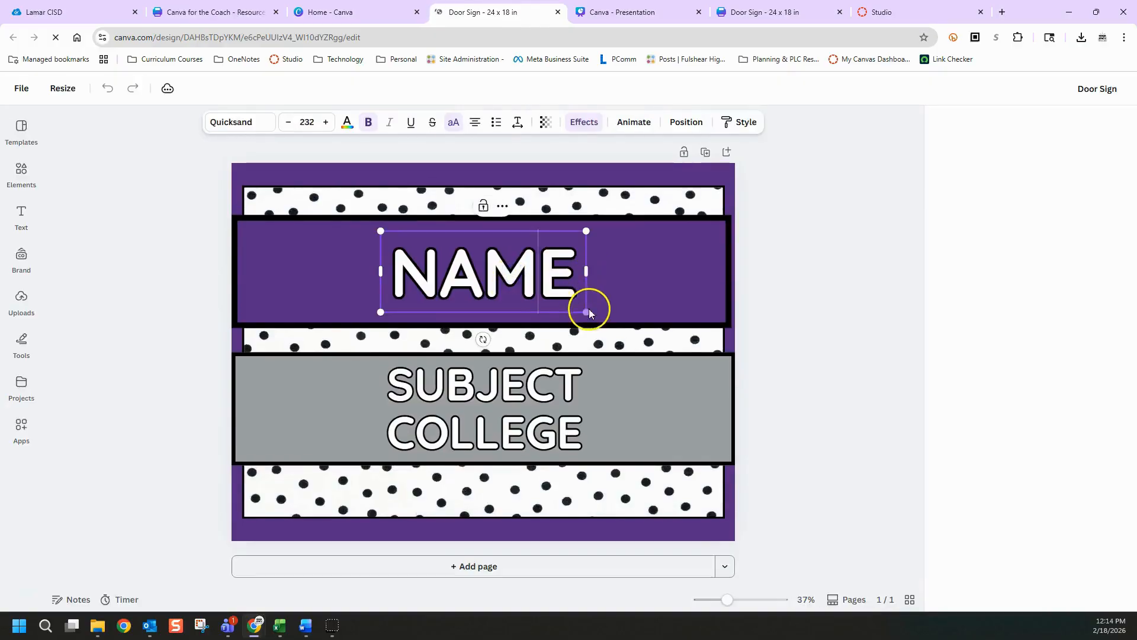
pyautogui.moveTo(589, 308); pyautogui.dragTo(510, 283)
pyautogui.click(538, 272)
# Shrink the SUBJECT text to a size of about 87 and the COLLEGE text to about 98 in the gray band
pyautogui.click(540, 394)
pyautogui.moveTo(607, 407); pyautogui.dragTo(513, 377)
pyautogui.click(521, 427)
pyautogui.moveTo(574, 439); pyautogui.dragTo(520, 437)
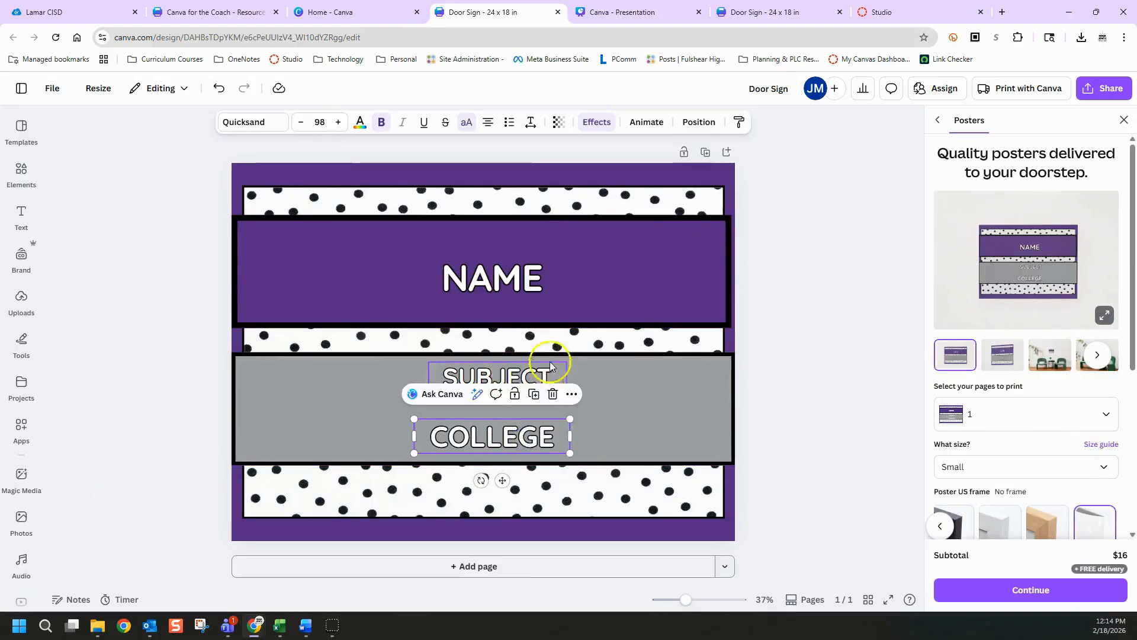
pyautogui.click(763, 323)
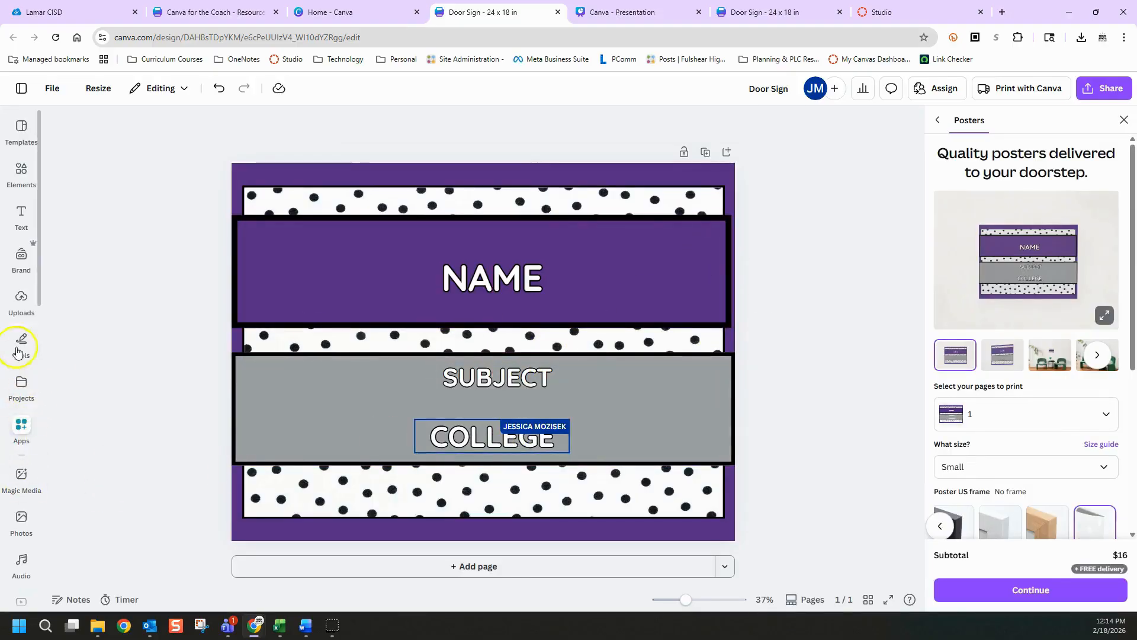
# Upload sample_teacher_spreadsheet (1).csv to Bulk create again and generate 10 designs with the connected fields
pyautogui.scroll(-6, 24, 403)
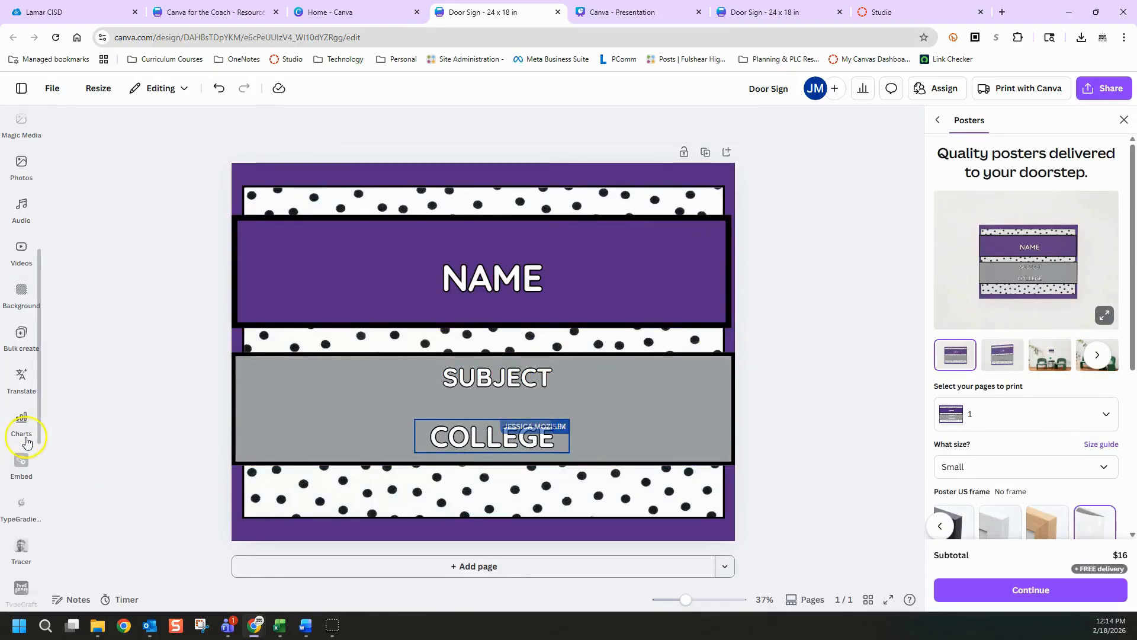
pyautogui.click(22, 427)
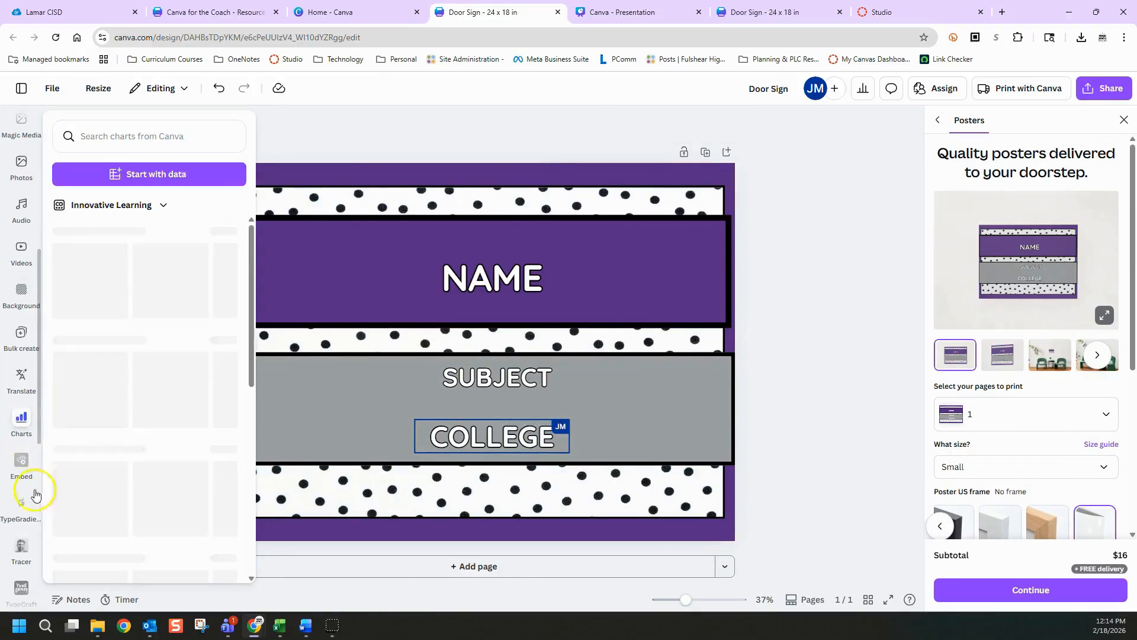
pyautogui.click(21, 332)
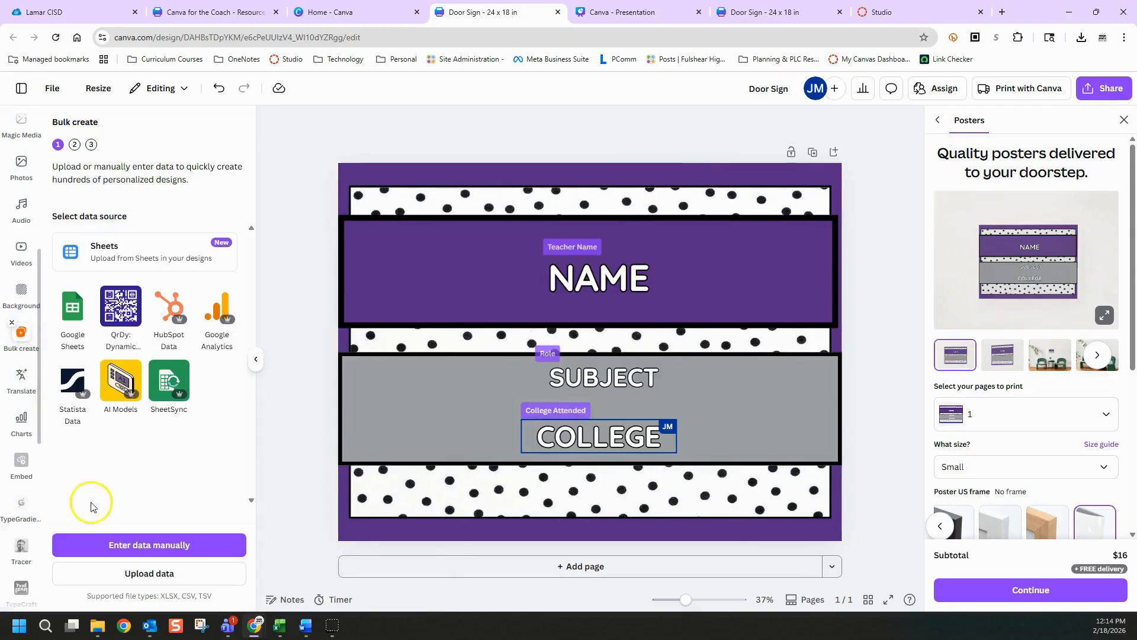
pyautogui.click(125, 570)
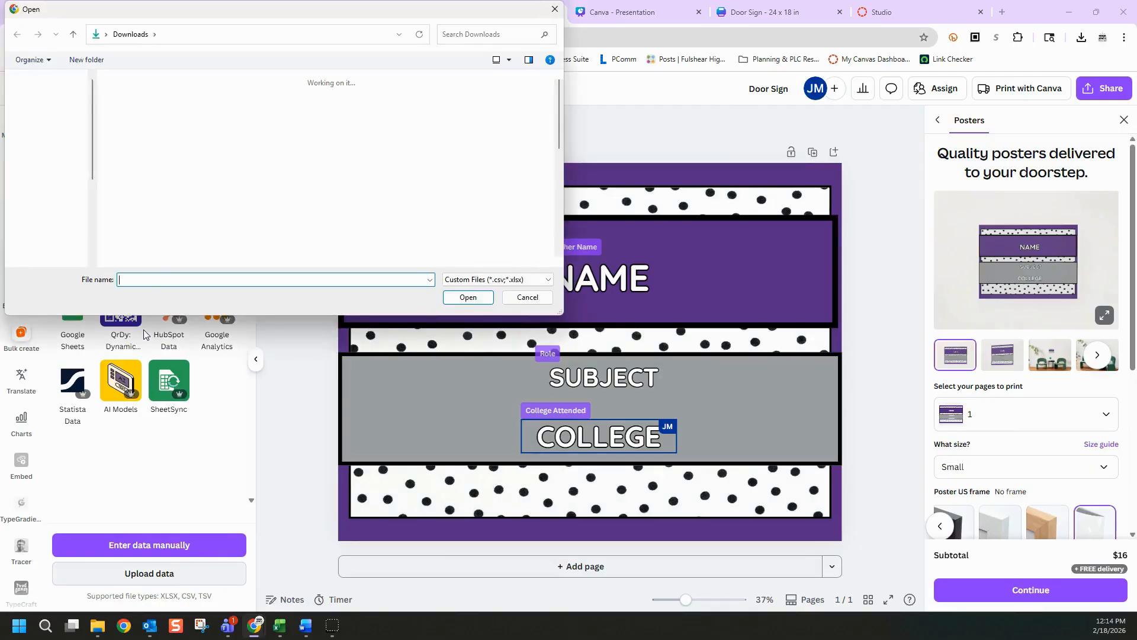
pyautogui.doubleClick(132, 134)
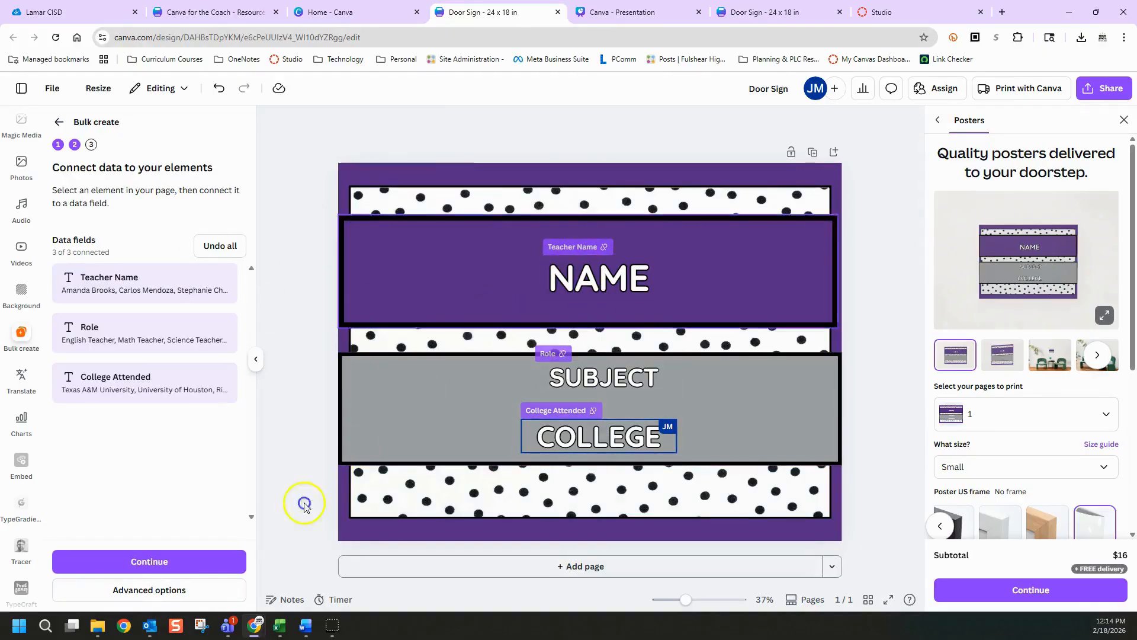
pyautogui.click(165, 551)
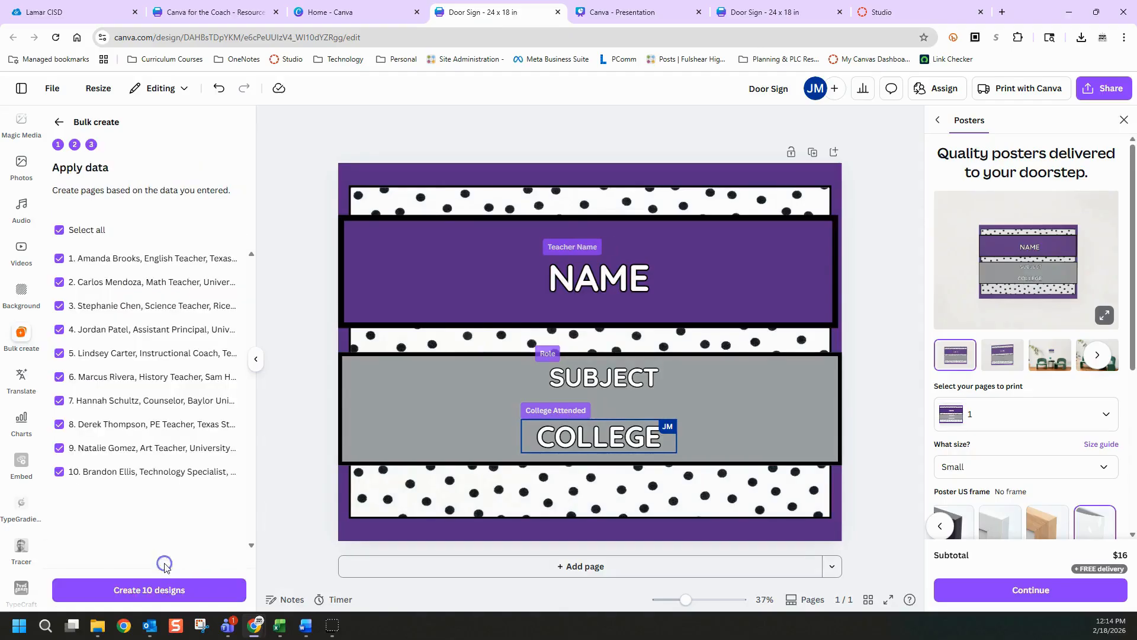
pyautogui.click(167, 588)
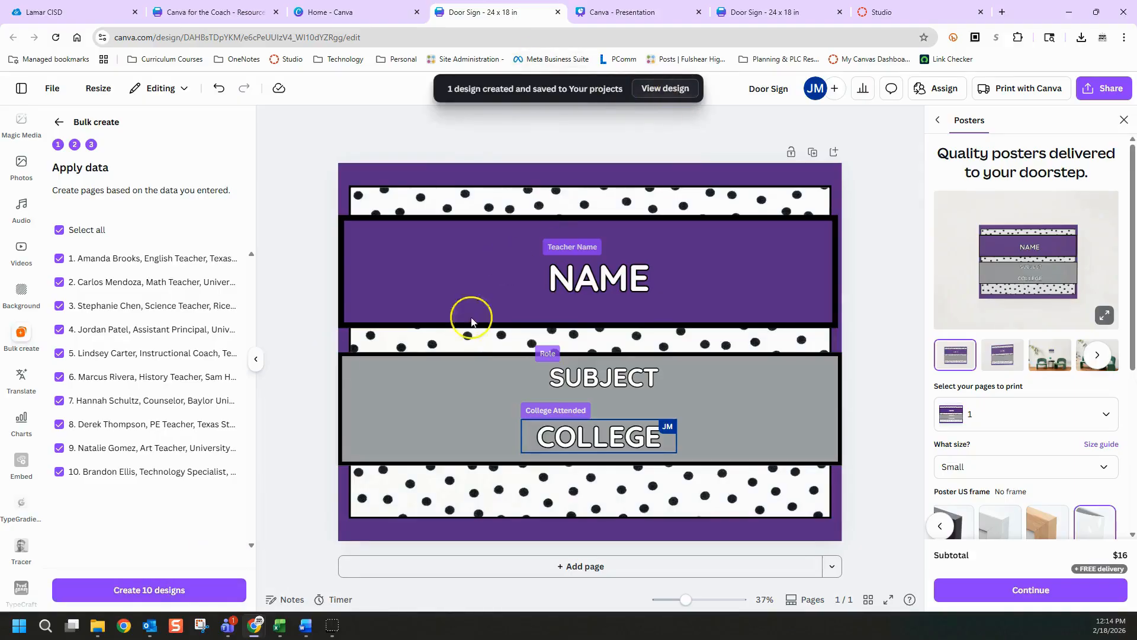
# View the generated bulk door signs and check how the name, role and college text fits on the first pages
pyautogui.click(666, 89)
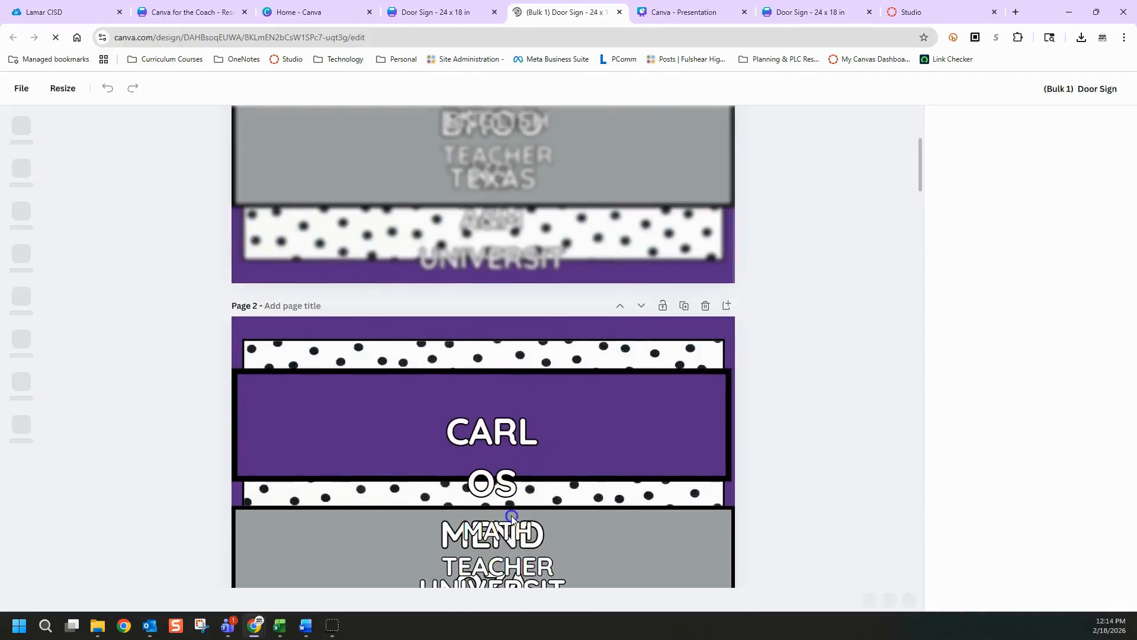
pyautogui.click(511, 515)
pyautogui.scroll(-3, 512, 516)
pyautogui.click(546, 444)
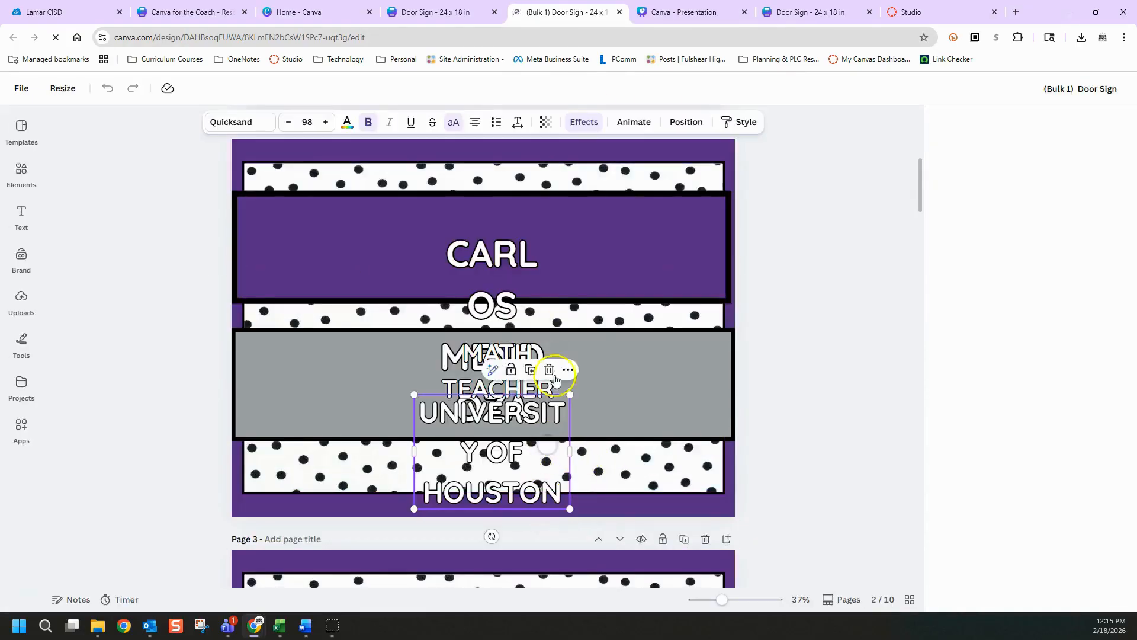
# Return to the original Door Sign and widen the COLLEGE text box, centering it in the gray band
pyautogui.click(432, 11)
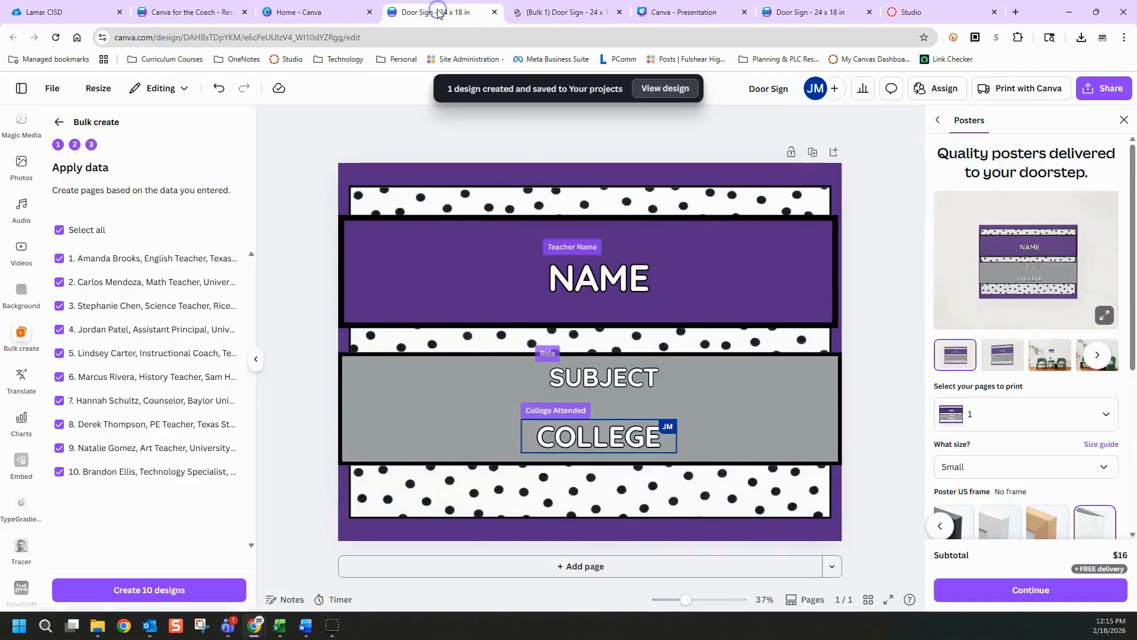
pyautogui.click(620, 433)
pyautogui.moveTo(676, 436); pyautogui.dragTo(845, 432)
pyautogui.moveTo(685, 437); pyautogui.dragTo(585, 448)
# Widen the SUBJECT text box to about 13 in and center it above the COLLEGE text
pyautogui.click(605, 378)
pyautogui.moveTo(656, 379); pyautogui.dragTo(820, 371)
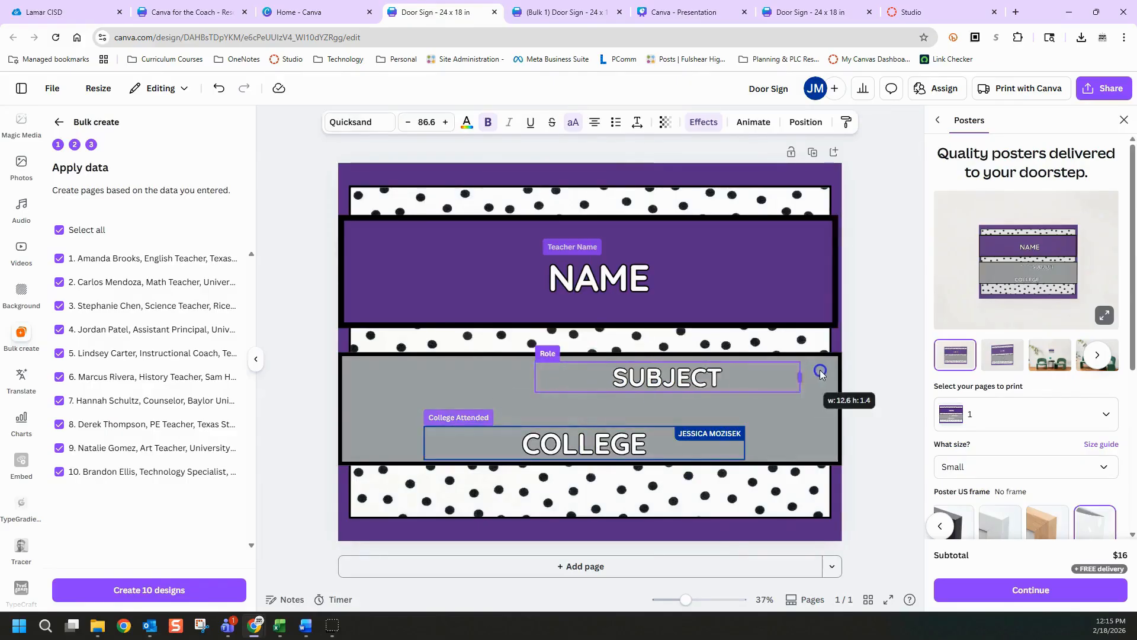
pyautogui.moveTo(665, 383); pyautogui.dragTo(581, 382)
# Widen the NAME text box on both sides and center it in the purple band
pyautogui.click(655, 278)
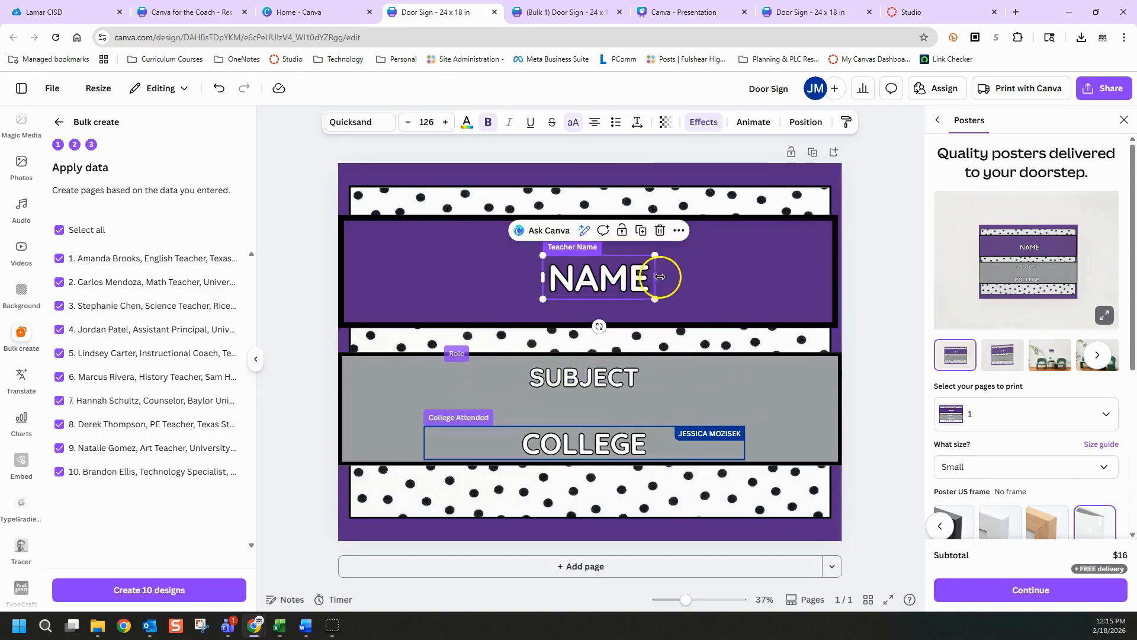
pyautogui.moveTo(658, 277); pyautogui.dragTo(773, 278)
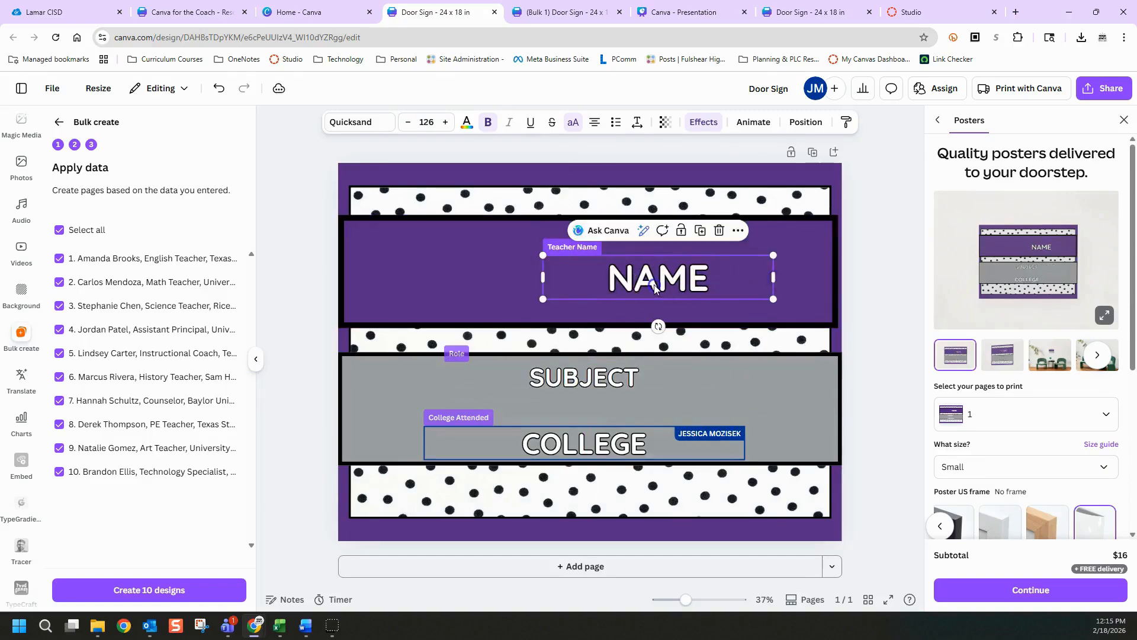
pyautogui.moveTo(600, 289); pyautogui.dragTo(530, 289)
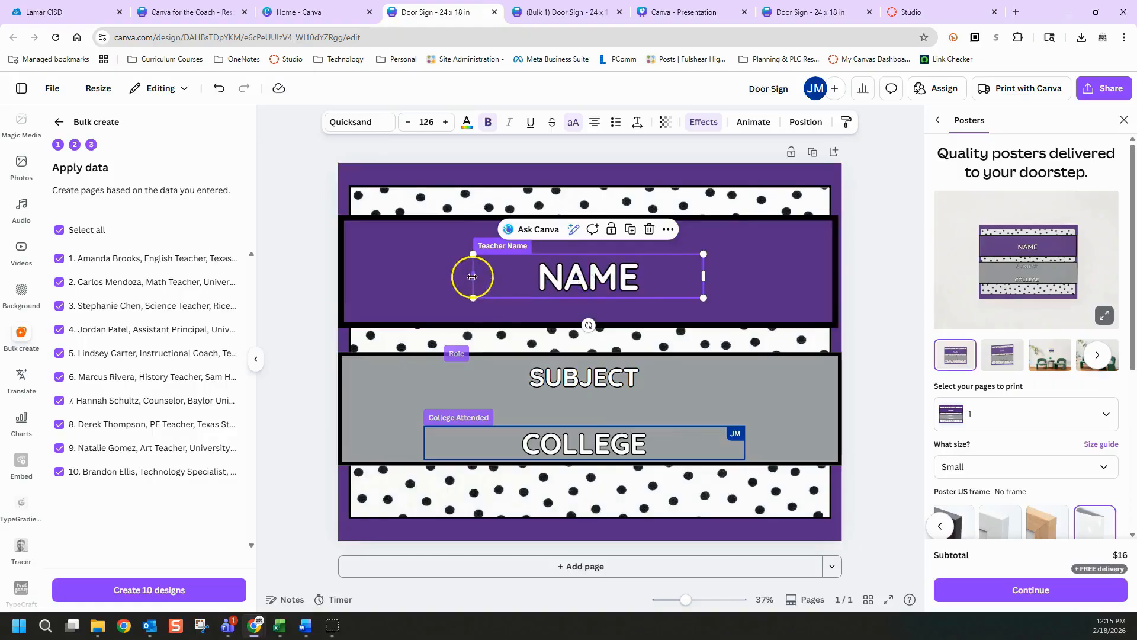
pyautogui.moveTo(452, 276); pyautogui.dragTo(430, 277)
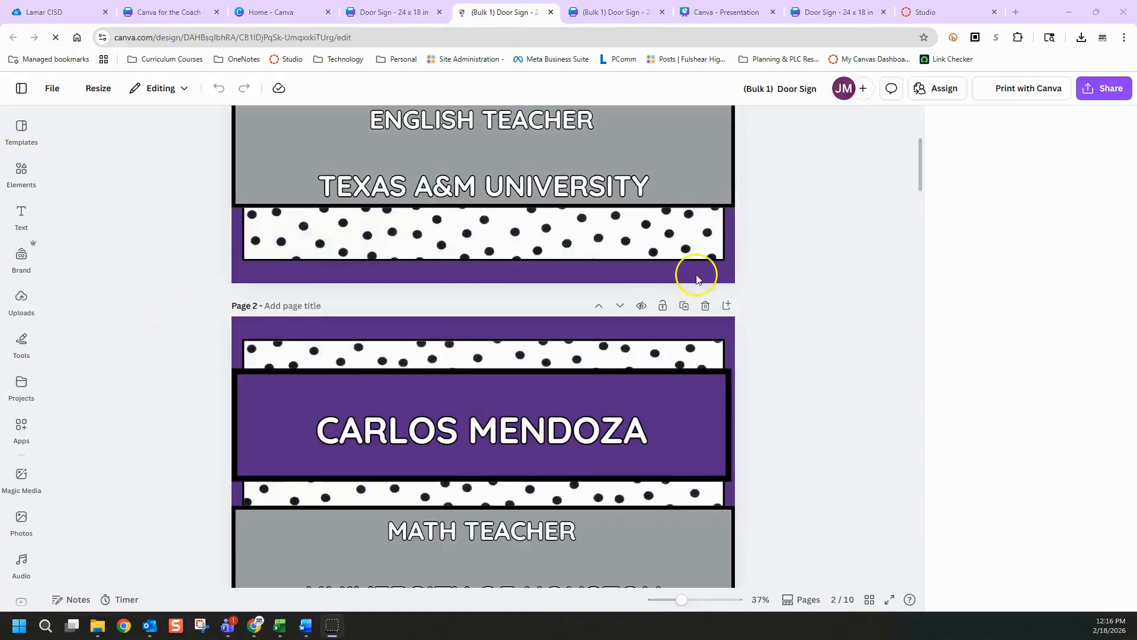
# Review the pages of the newly generated (Bulk 1) Door Sign design to check that the text fits its bands
pyautogui.scroll(4, 651, 275)
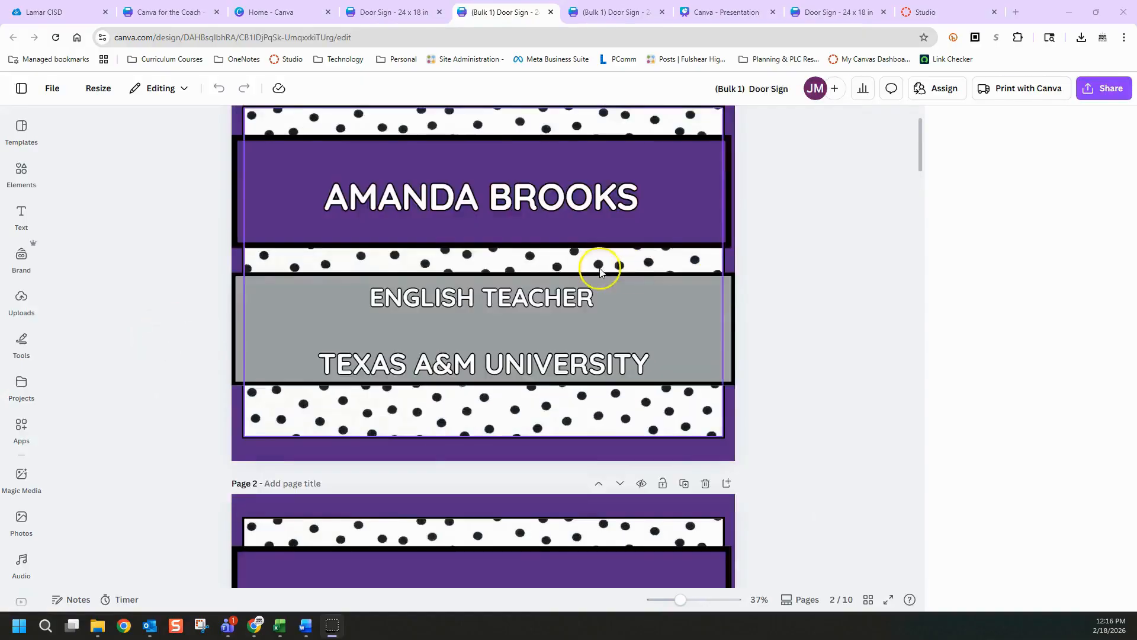
pyautogui.scroll(-1, 612, 265)
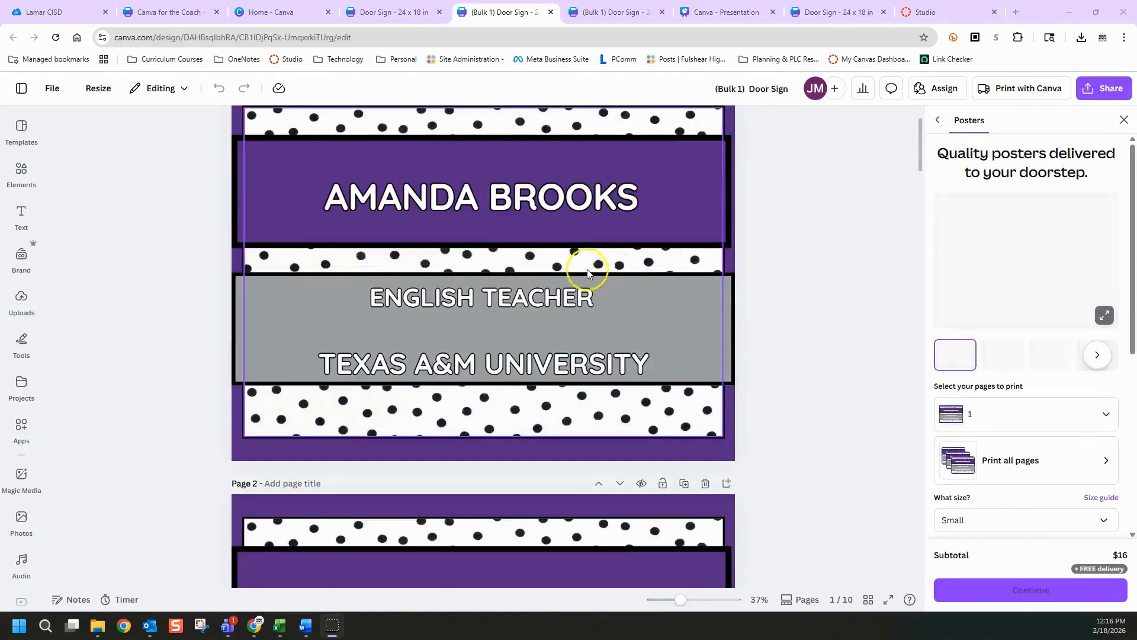
# Examine the bulk-created door signs from page 1 through page 10, checking each sign's name, role and university lines
pyautogui.scroll(-2, 546, 279)
pyautogui.scroll(-8, 546, 280)
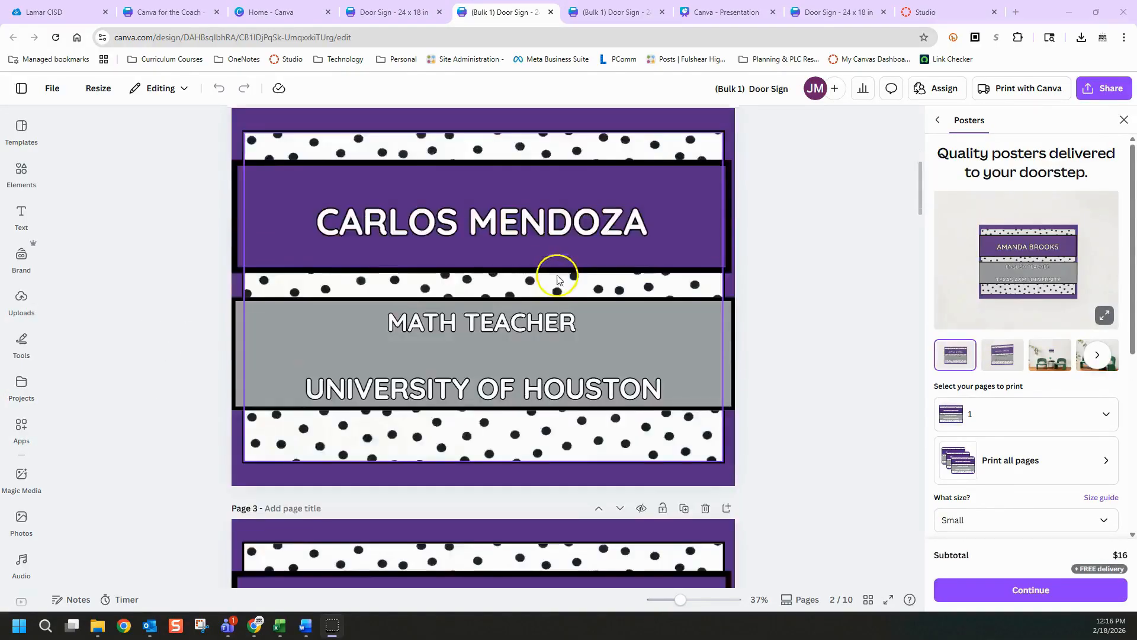
pyautogui.scroll(-15, 560, 290)
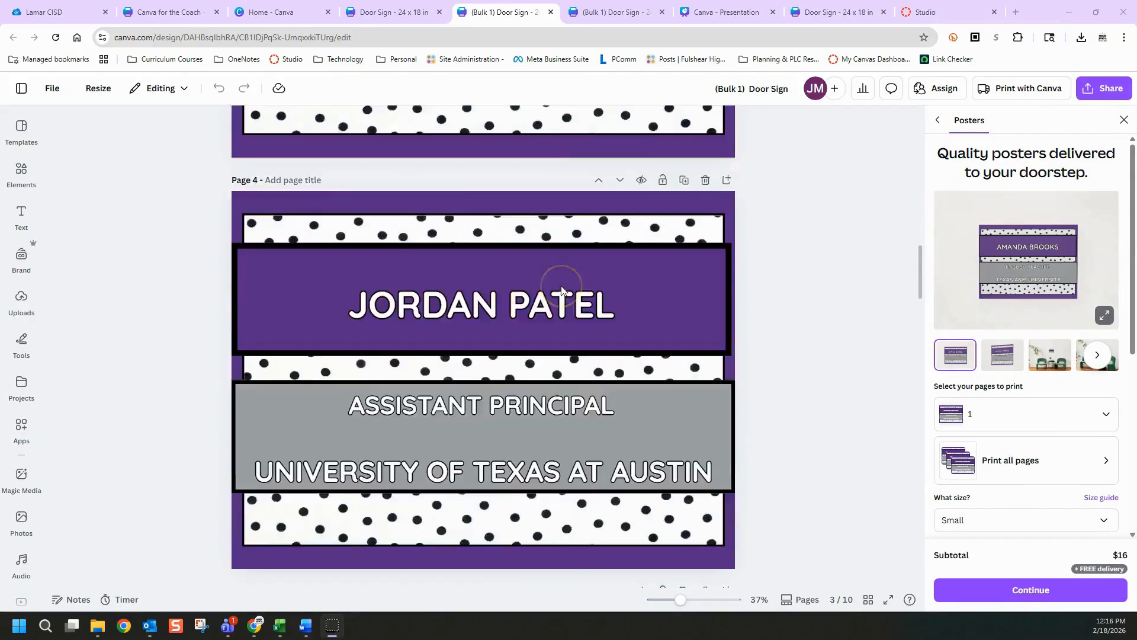
pyautogui.scroll(-13, 562, 291)
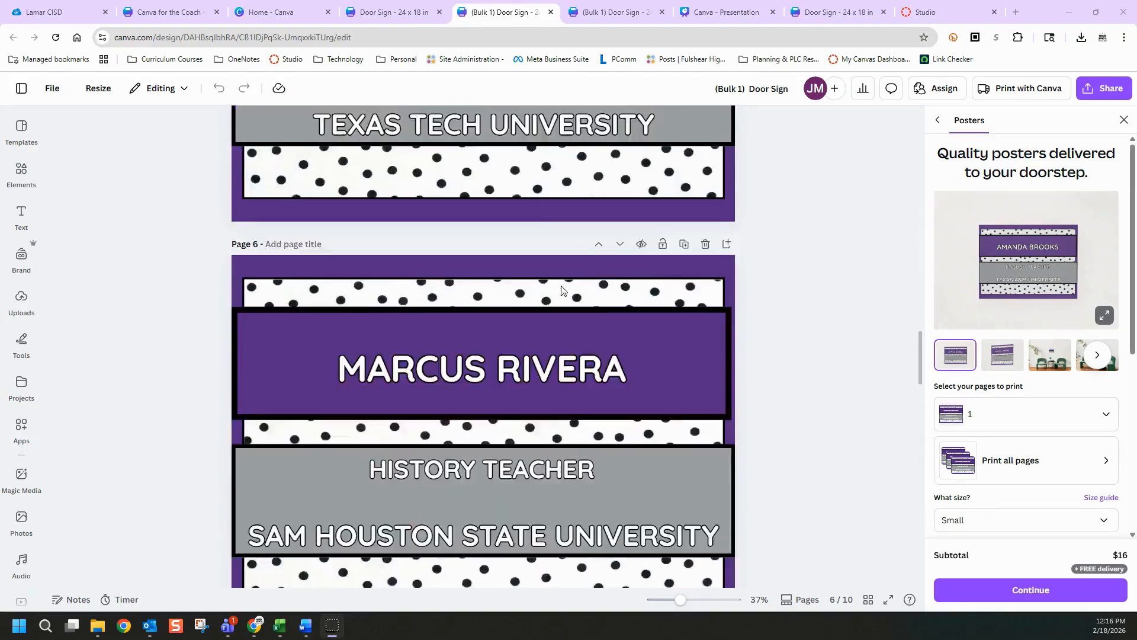
pyautogui.scroll(-12, 561, 290)
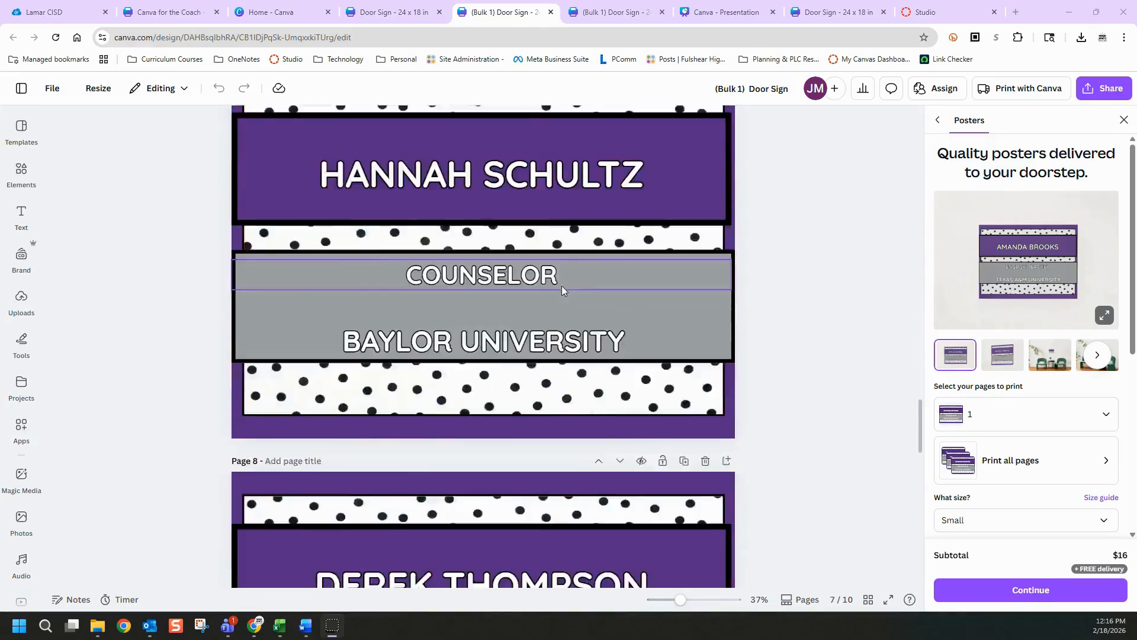
pyautogui.scroll(-10, 563, 289)
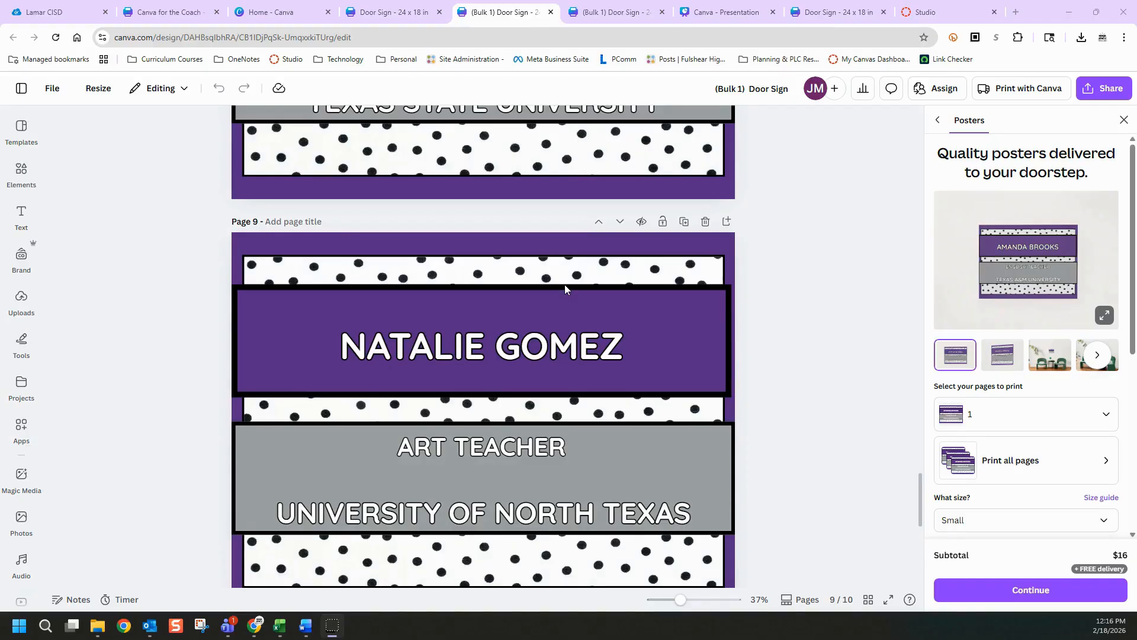
pyautogui.scroll(-5, 584, 352)
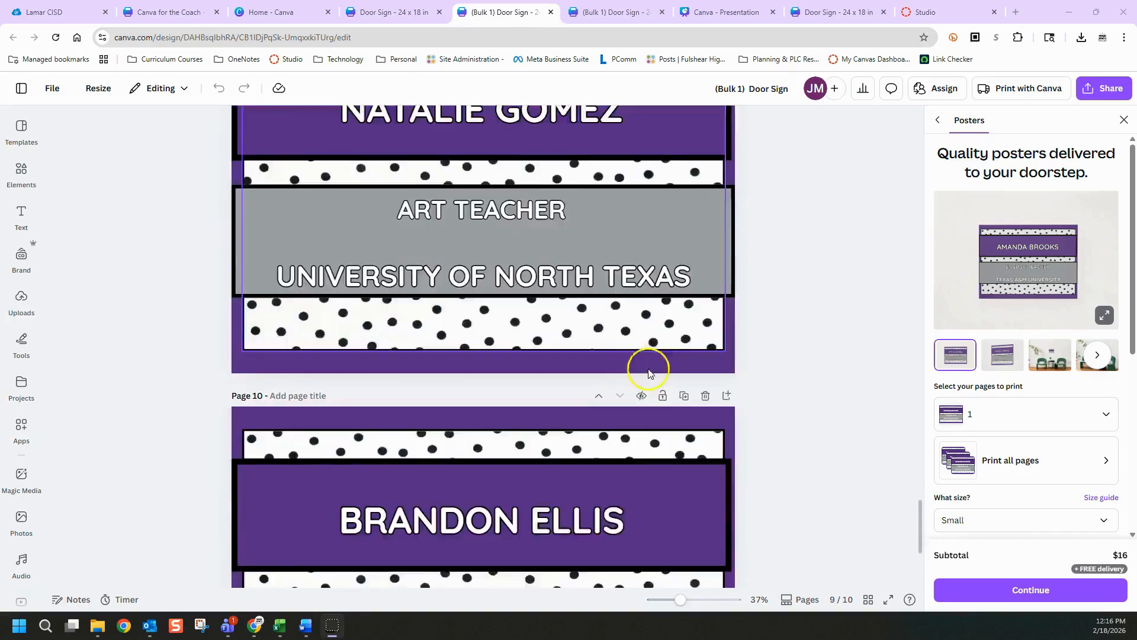
pyautogui.scroll(-2, 770, 297)
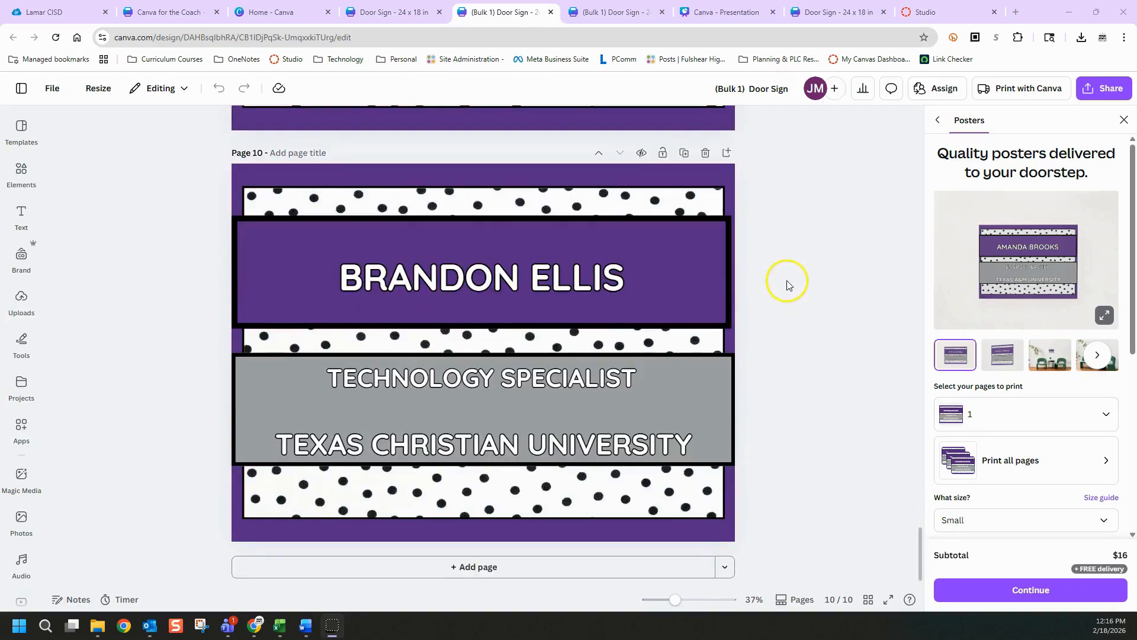